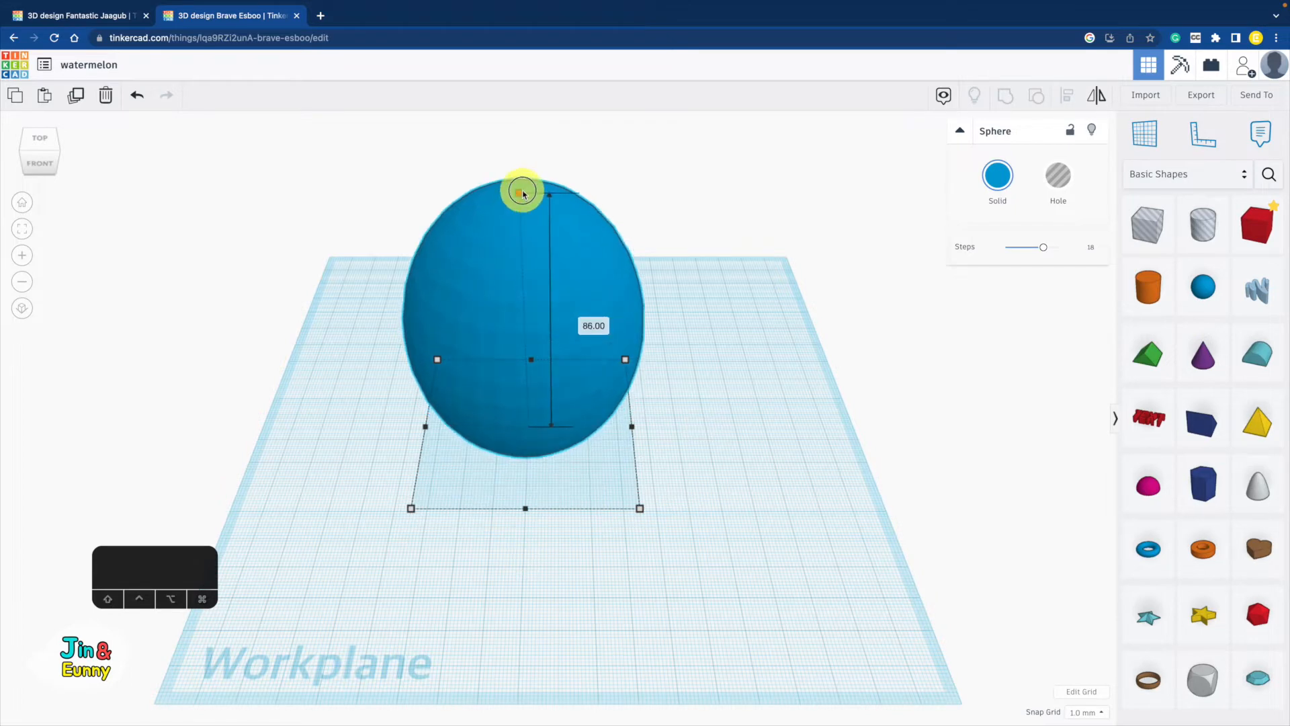
- Reduce the sphere's height slightly and move the sphere to the back-left area of the workplane
right_click_drag(705, 343, 530, 305)
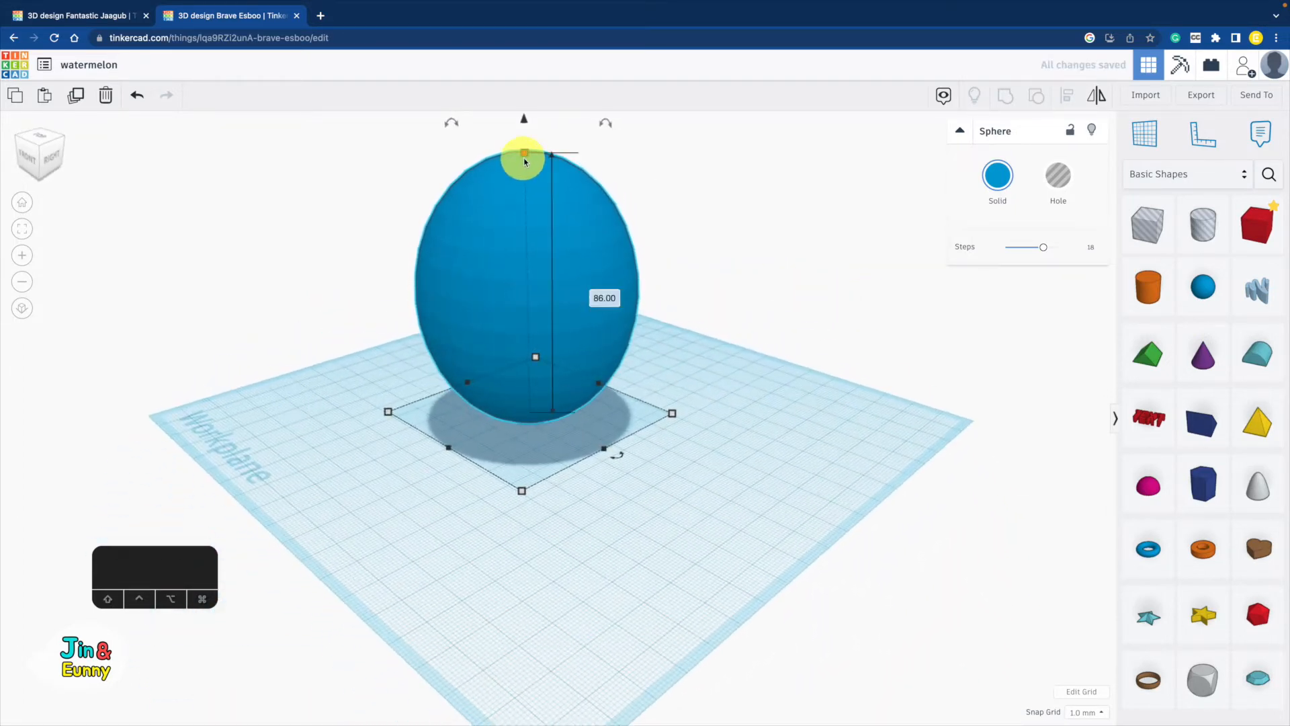
left_click_drag(525, 156, 525, 172)
right_click_drag(724, 343, 932, 412)
left_click(855, 403)
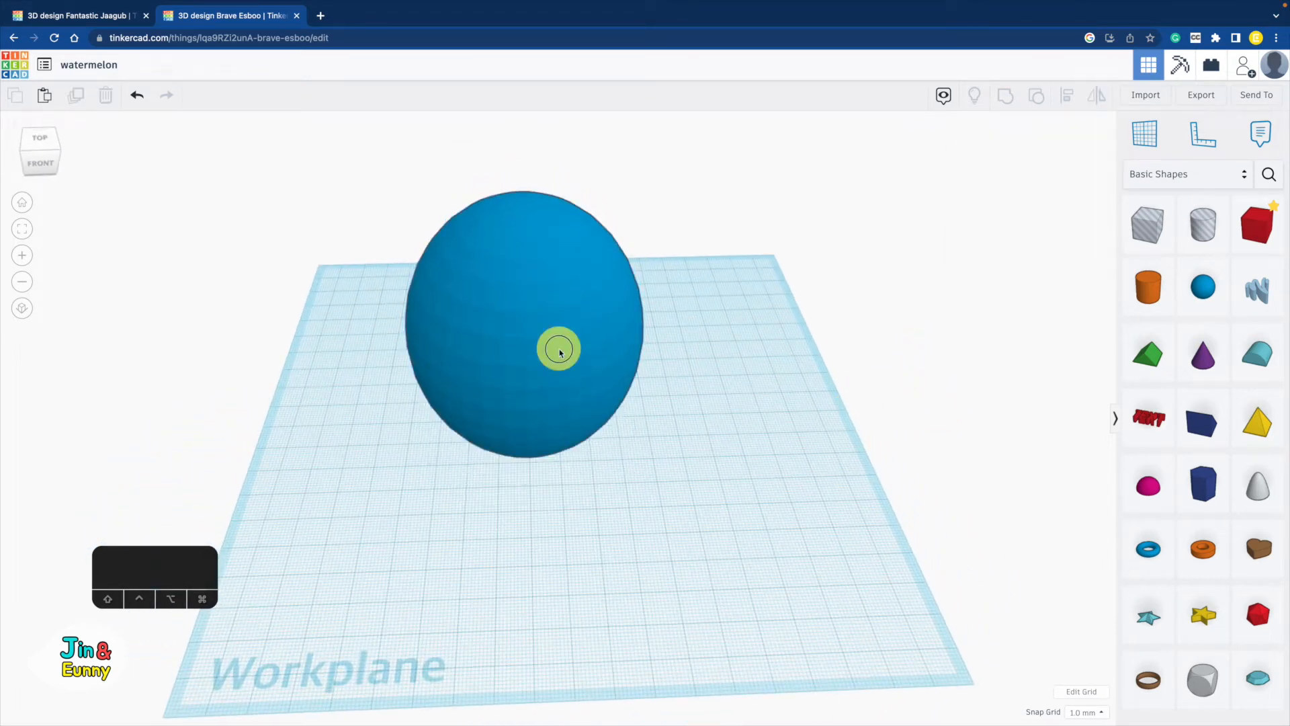
left_click_drag(555, 348, 300, 280)
- Place a green roof shape in front of the sphere and rotate it 90° so its triangular face points up
left_click_drag(1165, 366, 489, 474)
right_click_drag(489, 475, 363, 430)
left_click_drag(412, 383, 438, 405)
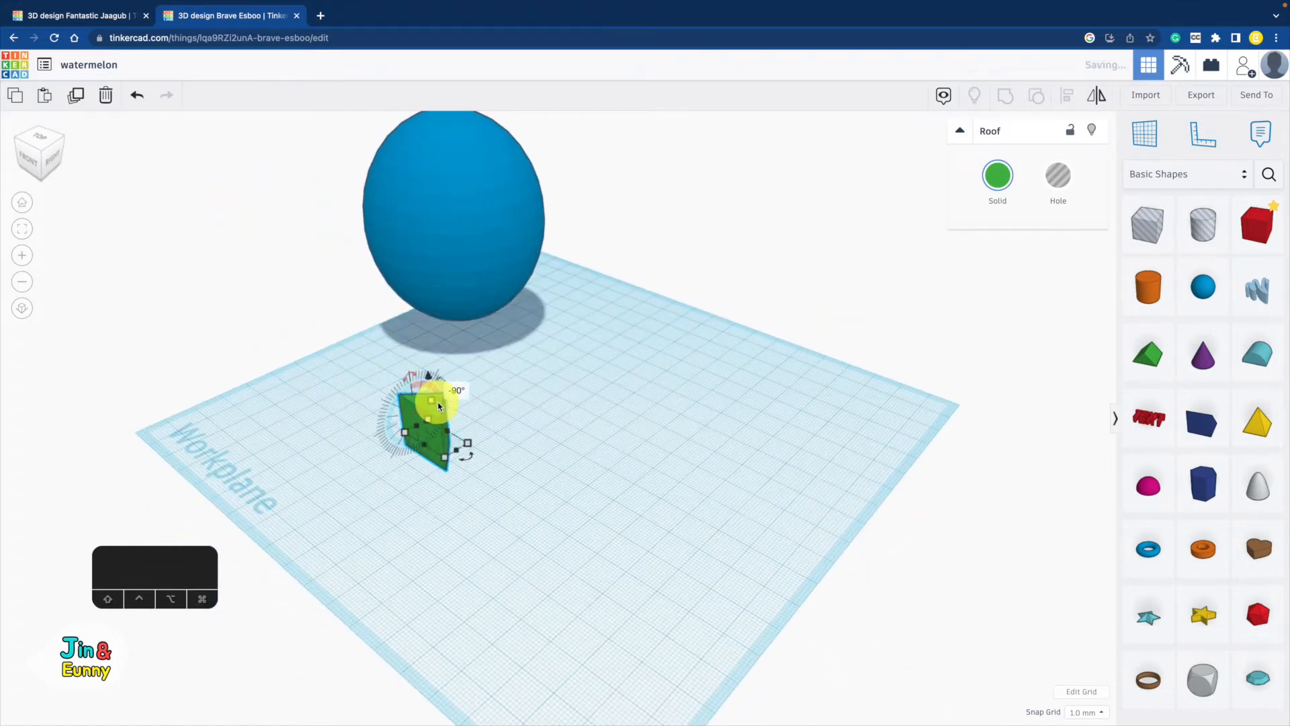
left_click(533, 437)
- Create a scribble shape from a long wavy stroke and fill in its upper side, leaving a solid strip with one wavy edge
left_click_drag(1261, 288, 600, 443)
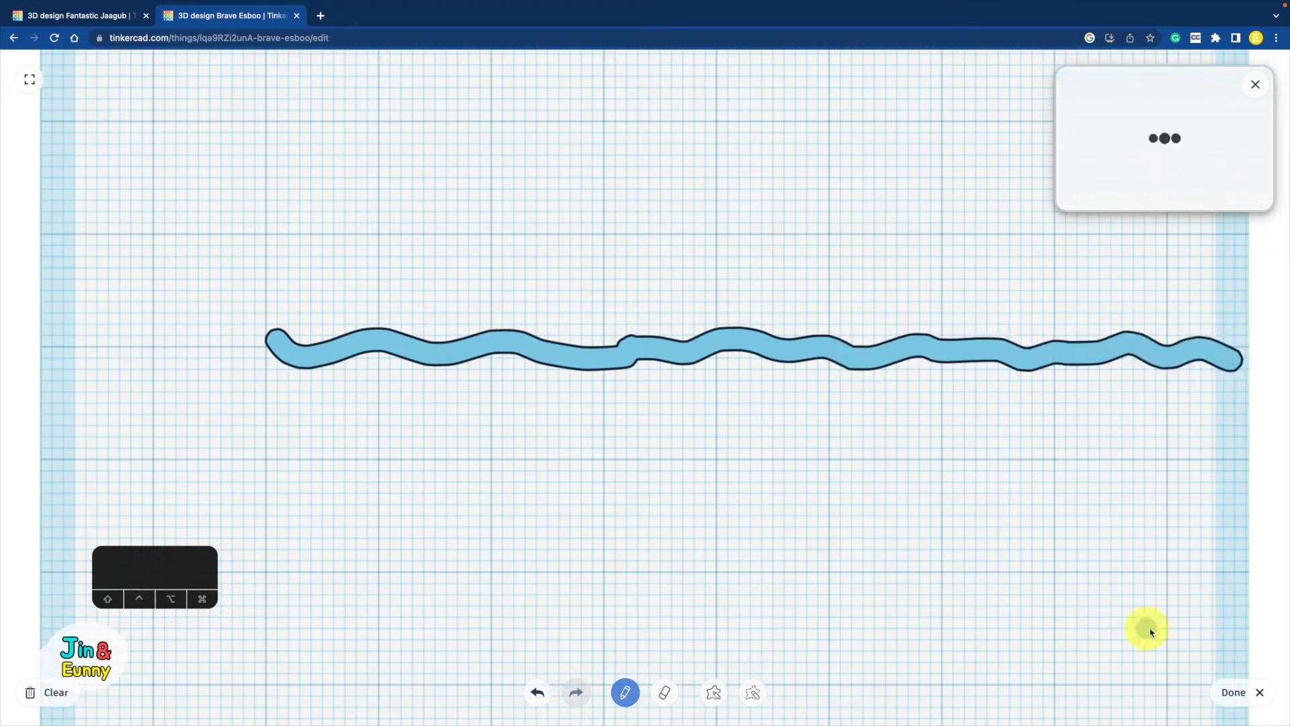
left_click(711, 695)
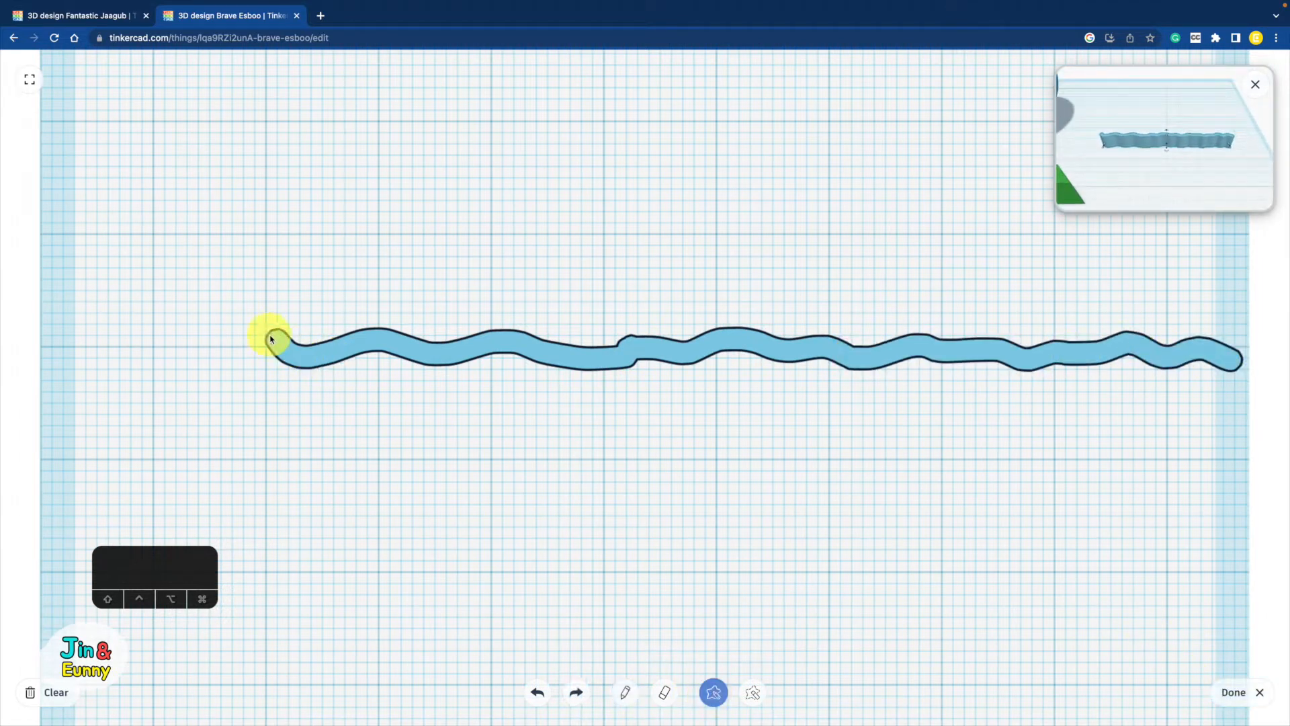
mouse_move(271, 337)
left_mouse_down()
mouse_move(815, 270)
mouse_move(956, 288)
mouse_move(936, 339)
left_mouse_up()
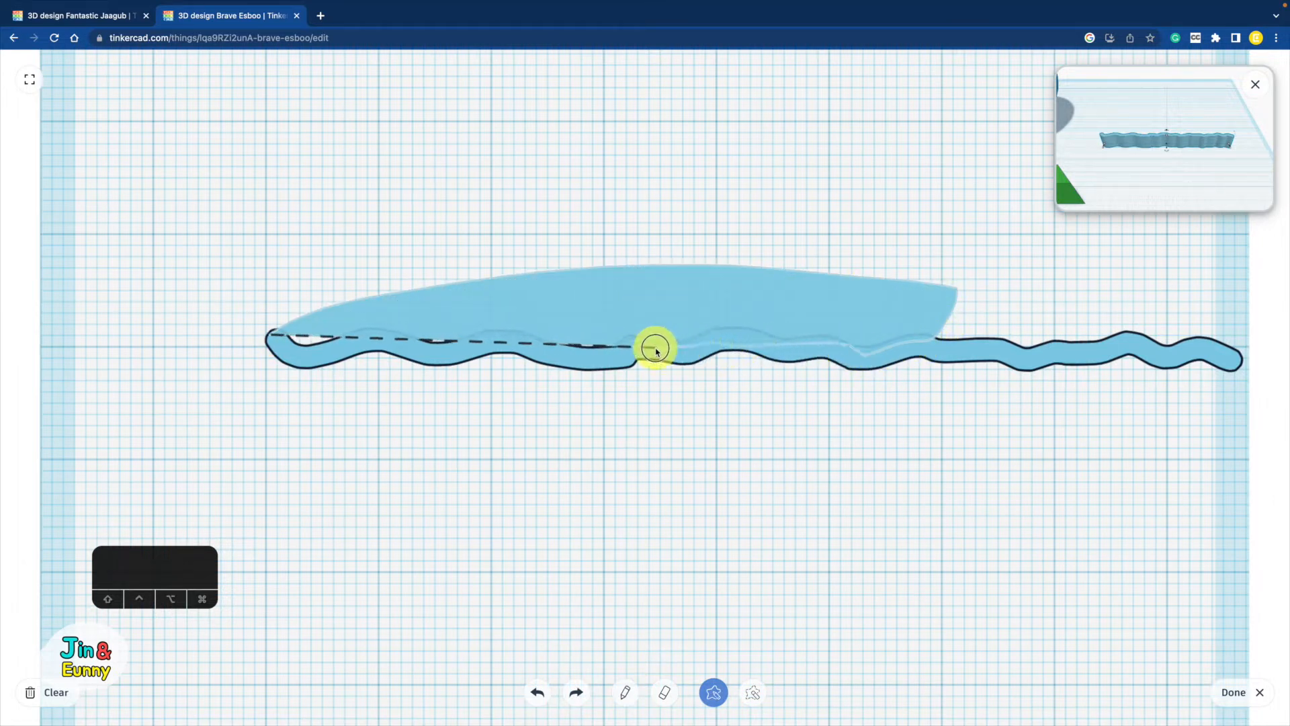
left_click_drag(613, 354, 285, 342)
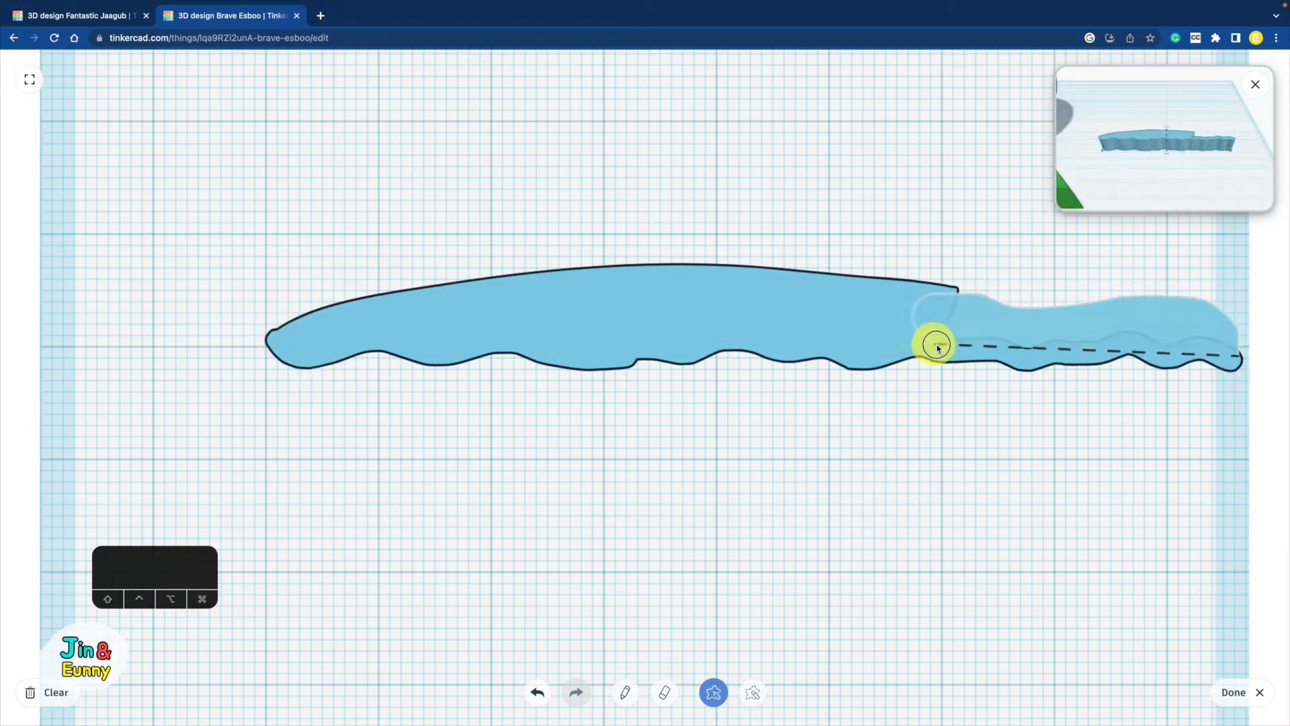
left_click_drag(1030, 354, 1042, 348)
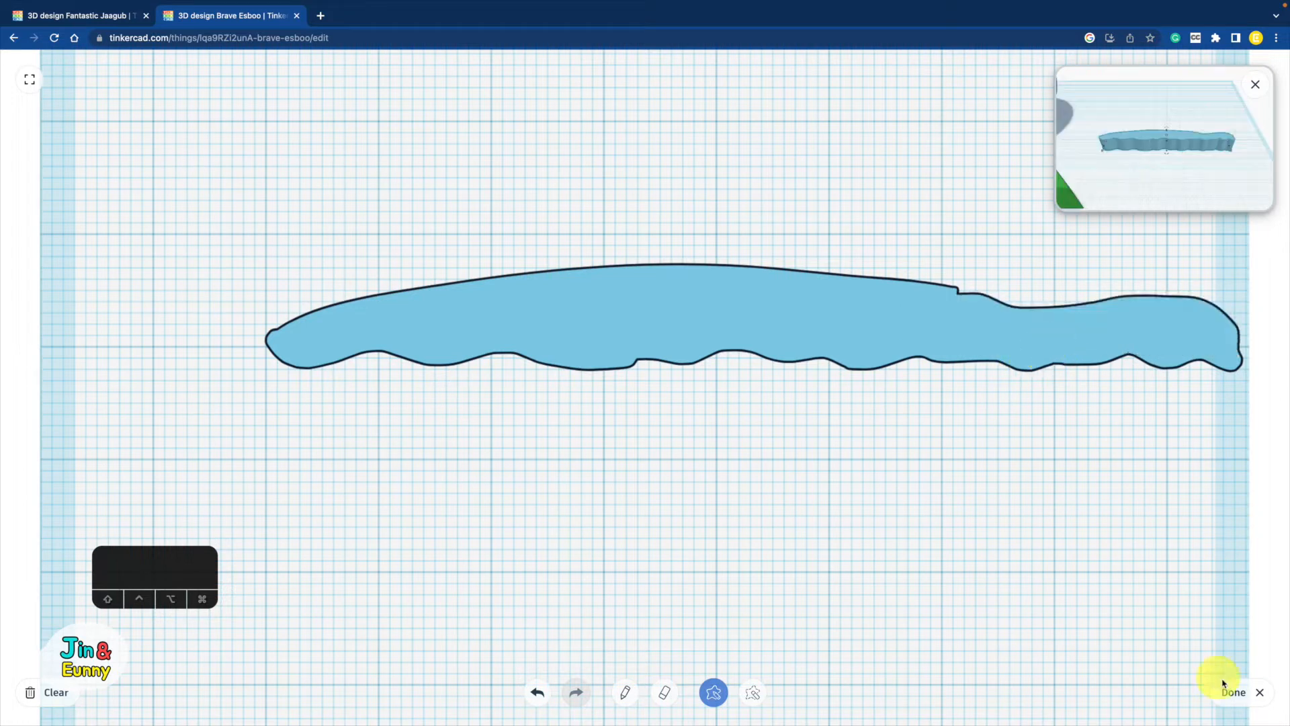
left_click(1233, 692)
- Place a box over the scribble and stretch it to 82 by 52 mm, leaving the wavy edge exposed
right_click_drag(878, 405, 892, 490)
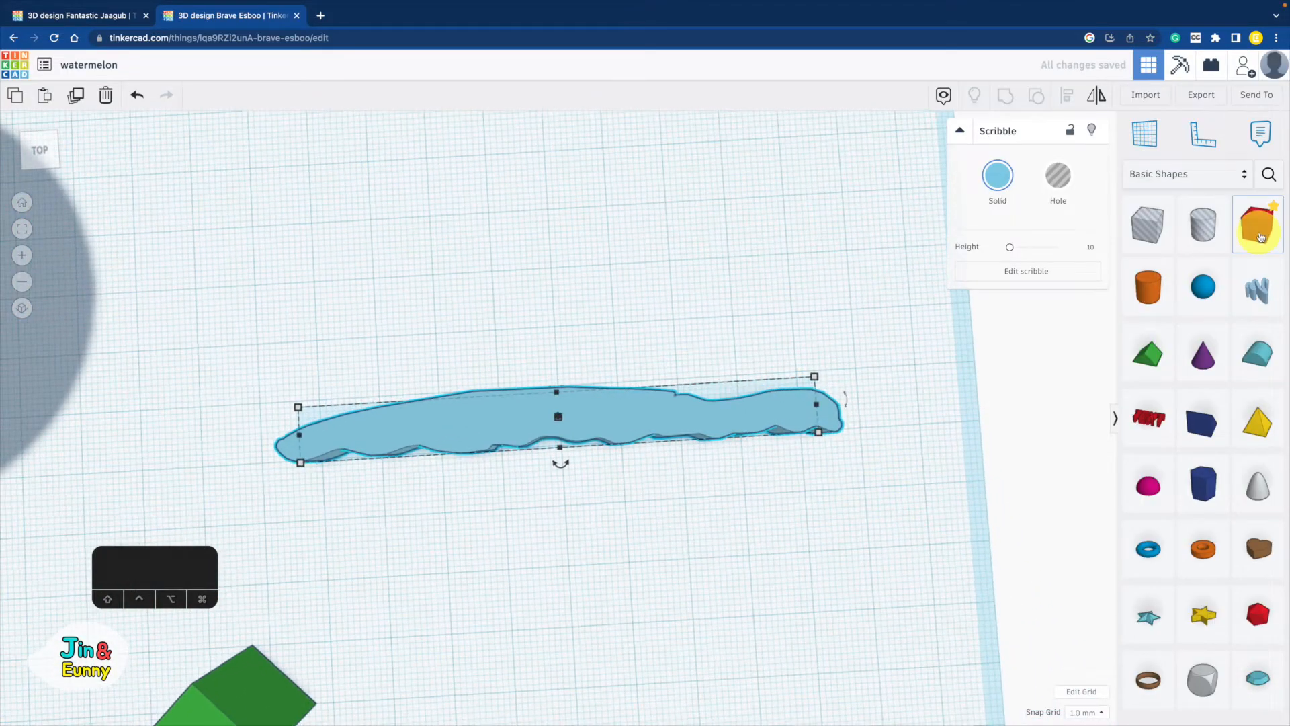
mouse_move(1256, 224)
left_mouse_down()
mouse_move(426, 383)
mouse_move(366, 381)
mouse_move(815, 377)
mouse_move(795, 381)
left_mouse_up()
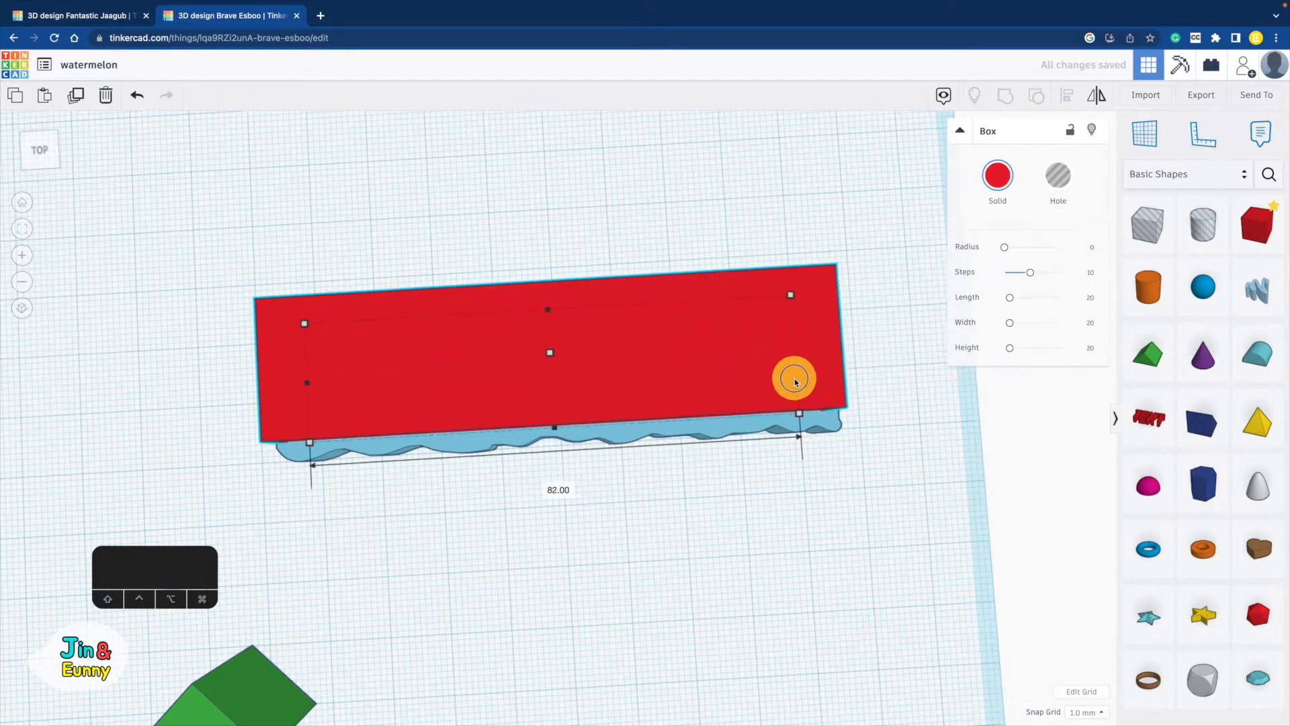
left_click_drag(555, 310, 576, 121)
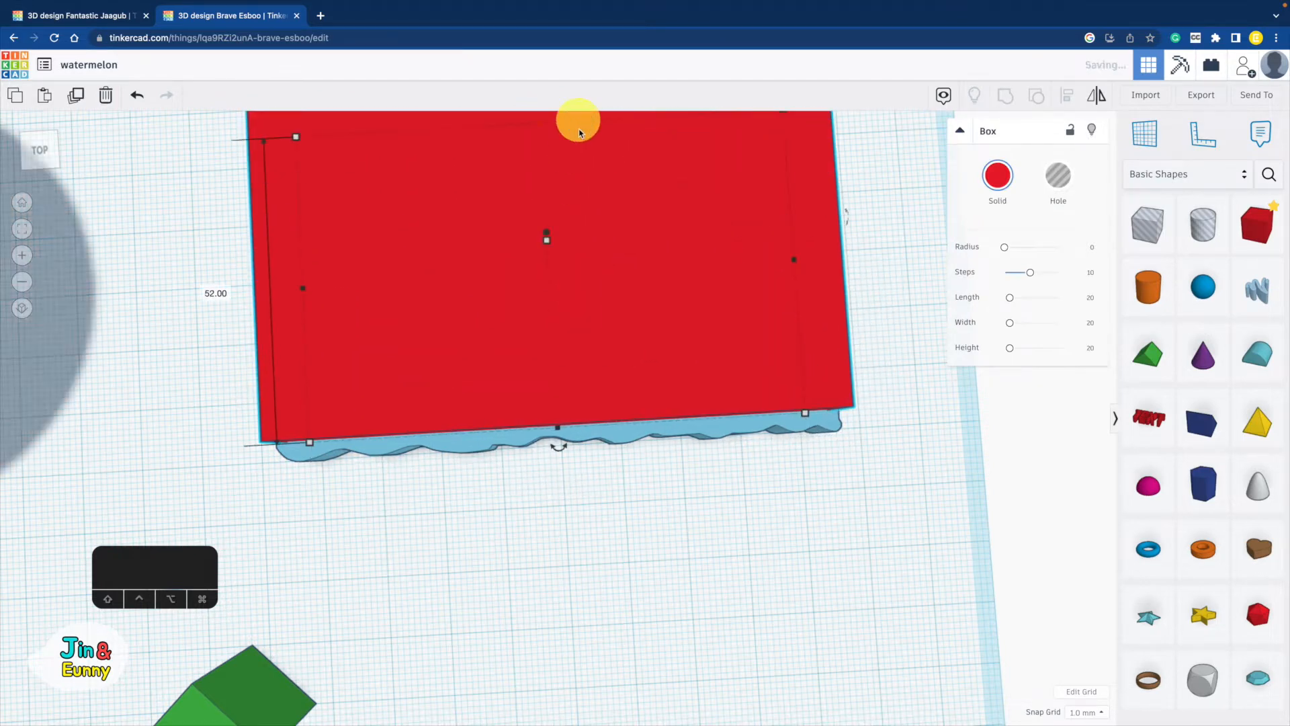
- Duplicate the box and scribble together and line the copy up end to end with the originals
scroll(599, 368, "down", 3)
scroll(600, 368, "down", 2)
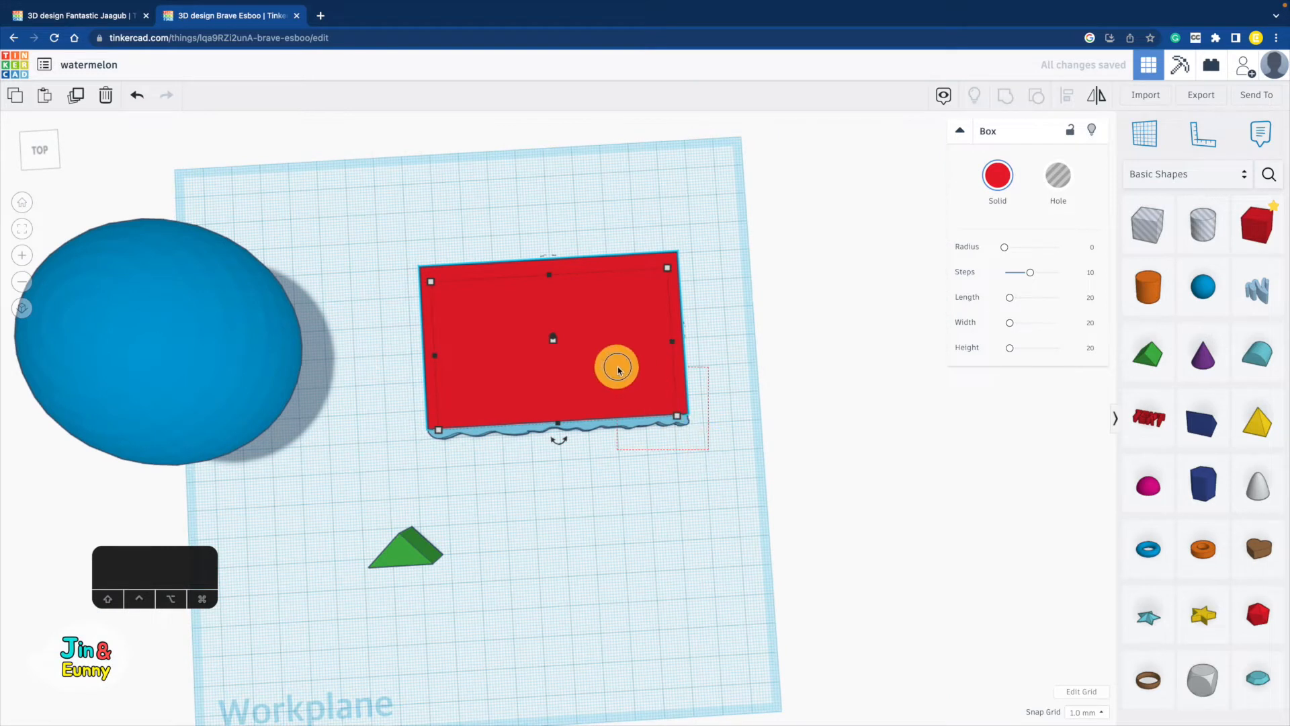
left_click_drag(618, 369, 621, 369)
key("super+c")
key("super+v")
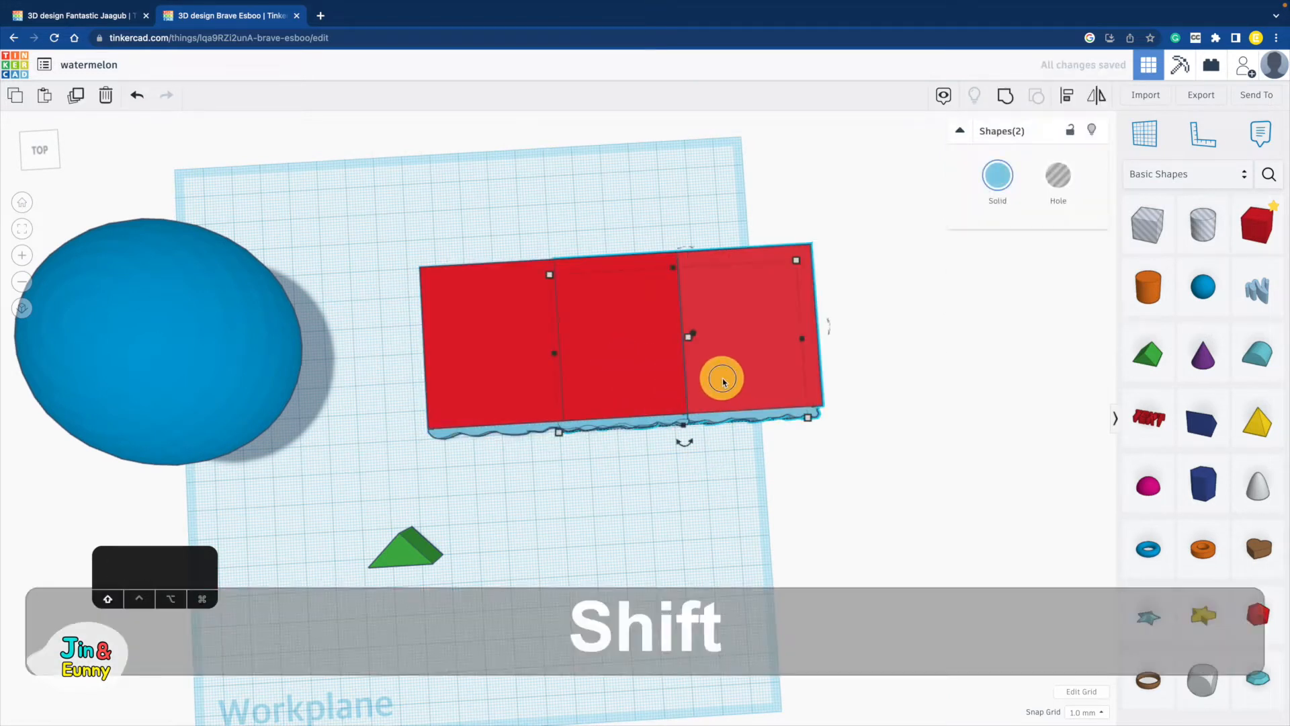
left_click_drag(721, 375, 853, 371, "shift")
- Group both boxes and both scribbles into one shape and scale it down proportionally
left_click_drag(778, 475, 598, 370, "shift")
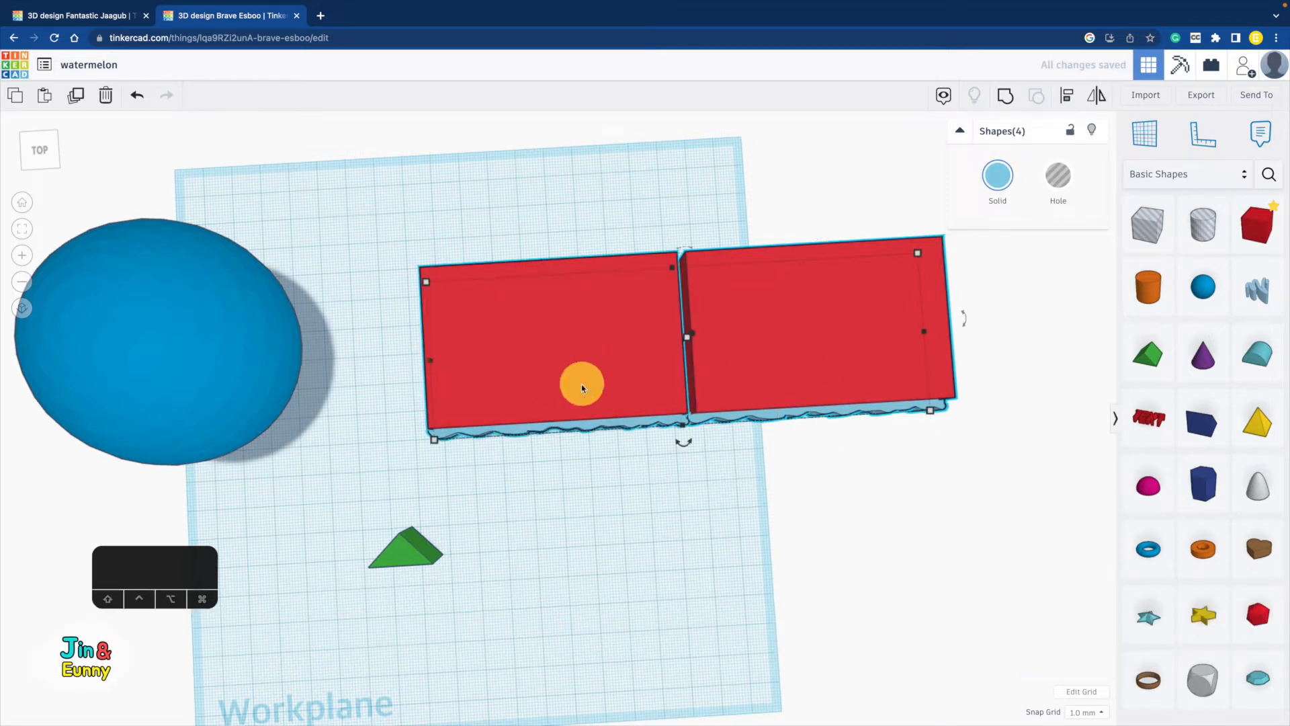
left_click(1002, 97)
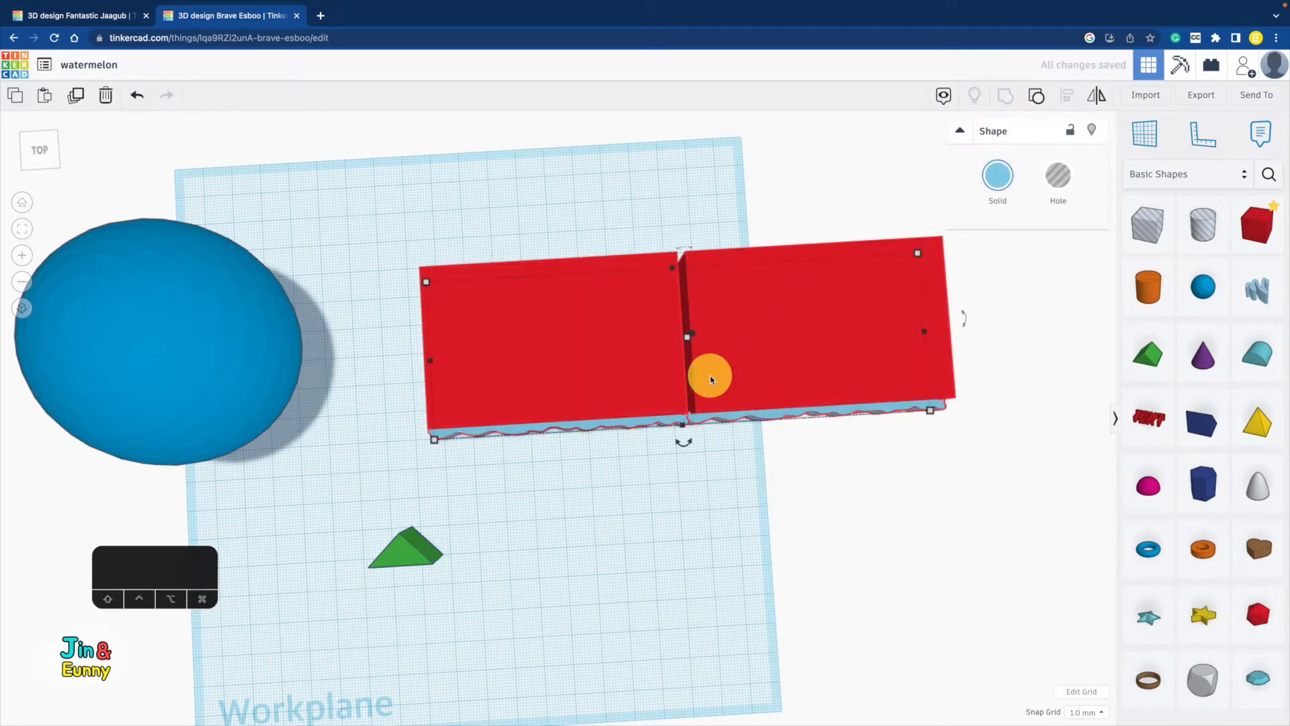
left_click_drag(510, 444, 534, 470, "shift")
- Rotate the grouped wavy shape to stand upright and drop it onto the workplane
right_click_drag(535, 469, 92, 406)
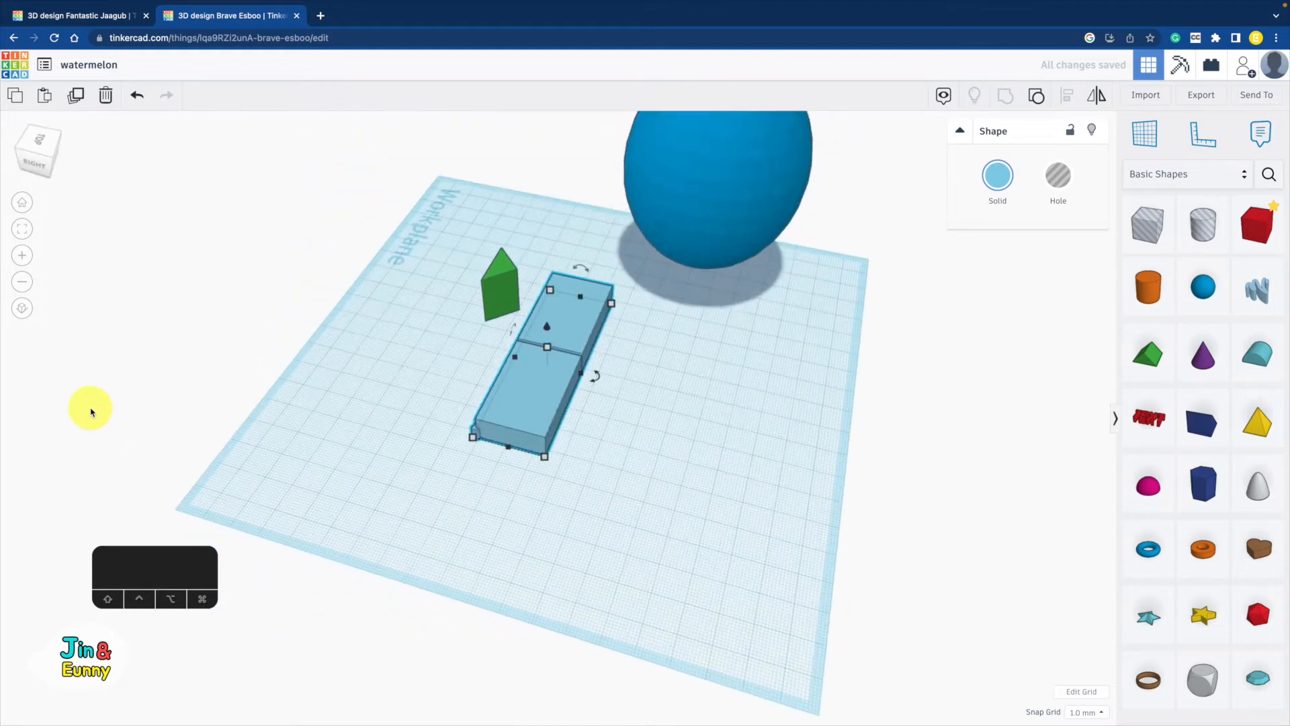
right_click_drag(564, 446, 478, 446)
left_click_drag(551, 326, 600, 310)
key("d")
right_click_drag(380, 356, 565, 346)
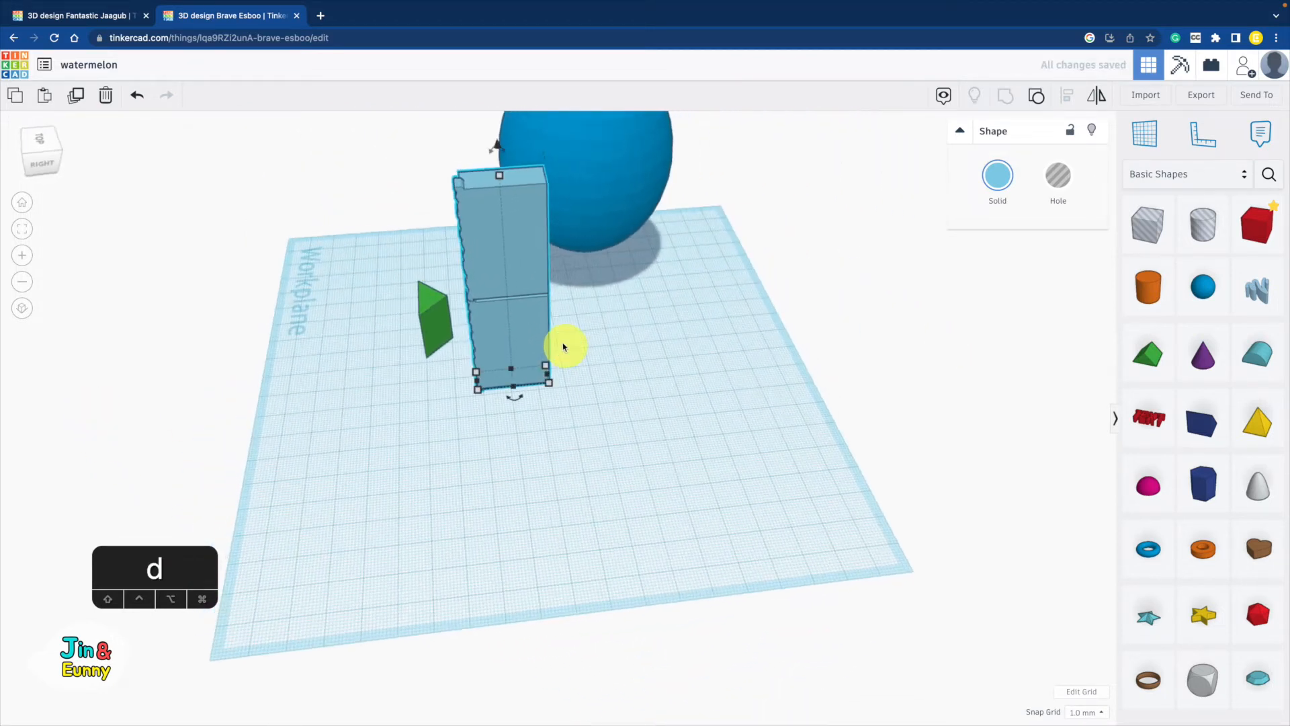
- Flatten the upright wavy shape and set its height to 20 mm
left_click_drag(500, 176, 513, 318)
left_click(435, 307)
left_click(510, 334)
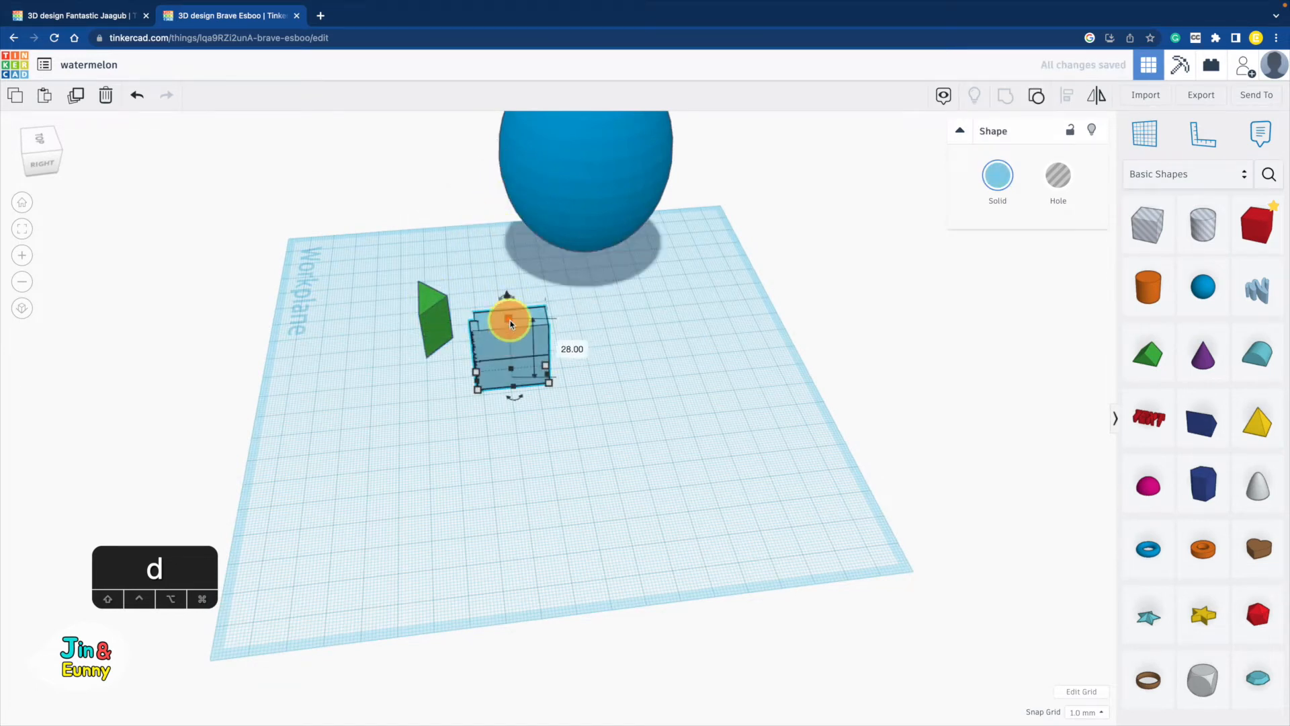
type("20")
key("Return")
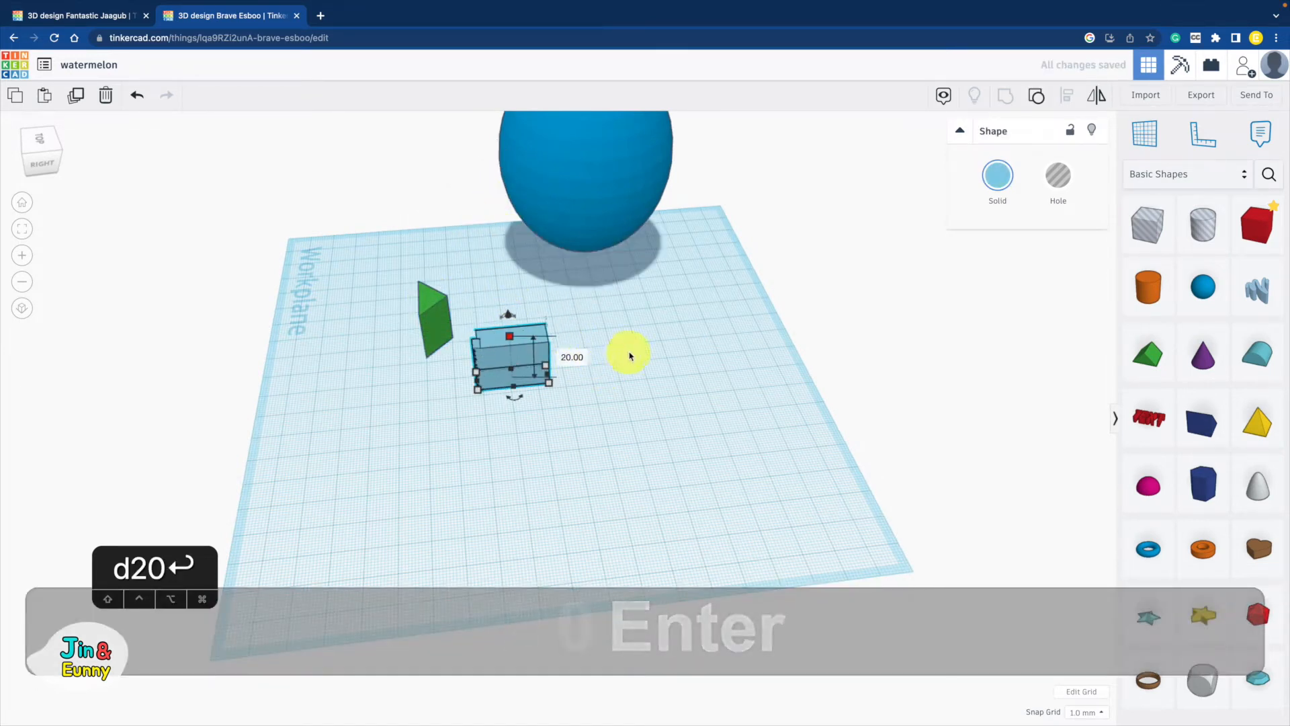
- Move the wavy shape next to the green roof
scroll(629, 356, "up", 2)
scroll(629, 356, "up", 2)
left_click_drag(527, 326, 473, 306)
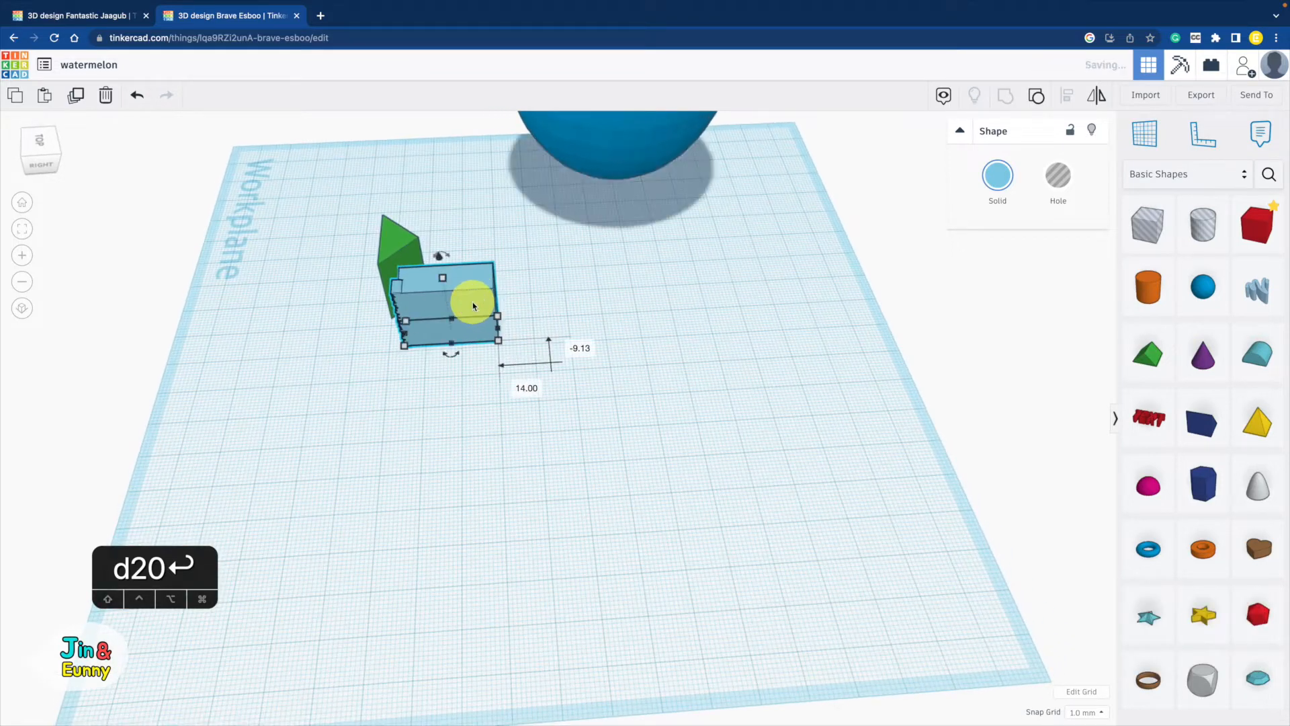
- Ungroup the wavy shape, narrow its red boxes to 4 mm, and regroup them with the scribbles
right_click_drag(646, 291, 801, 373, "shift")
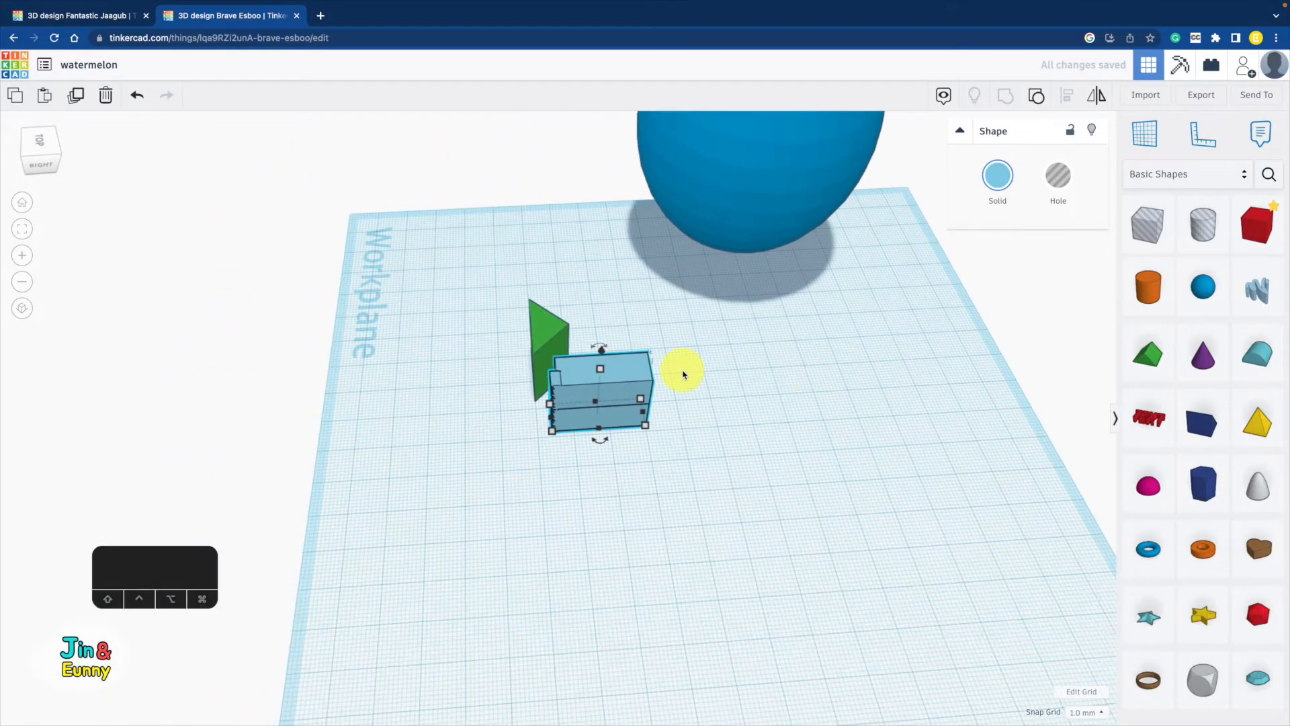
right_click_drag(683, 375, 528, 444)
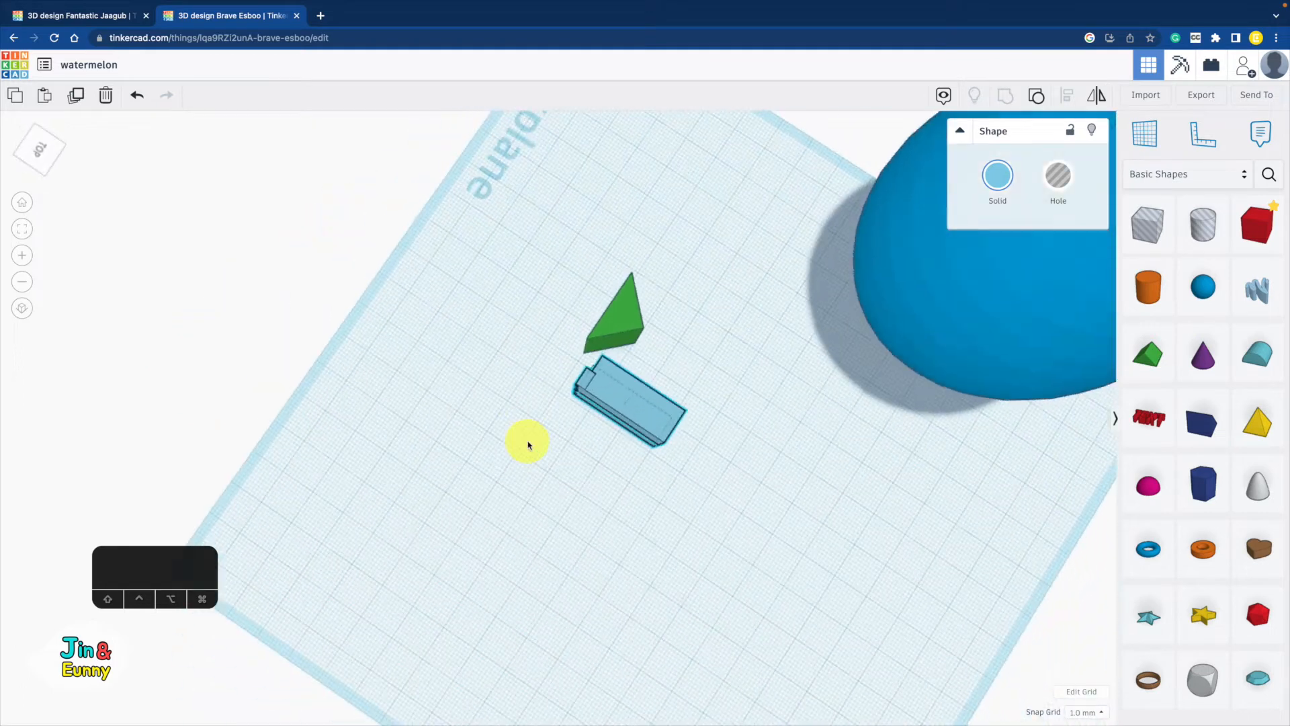
left_click(1039, 103)
left_click(747, 435)
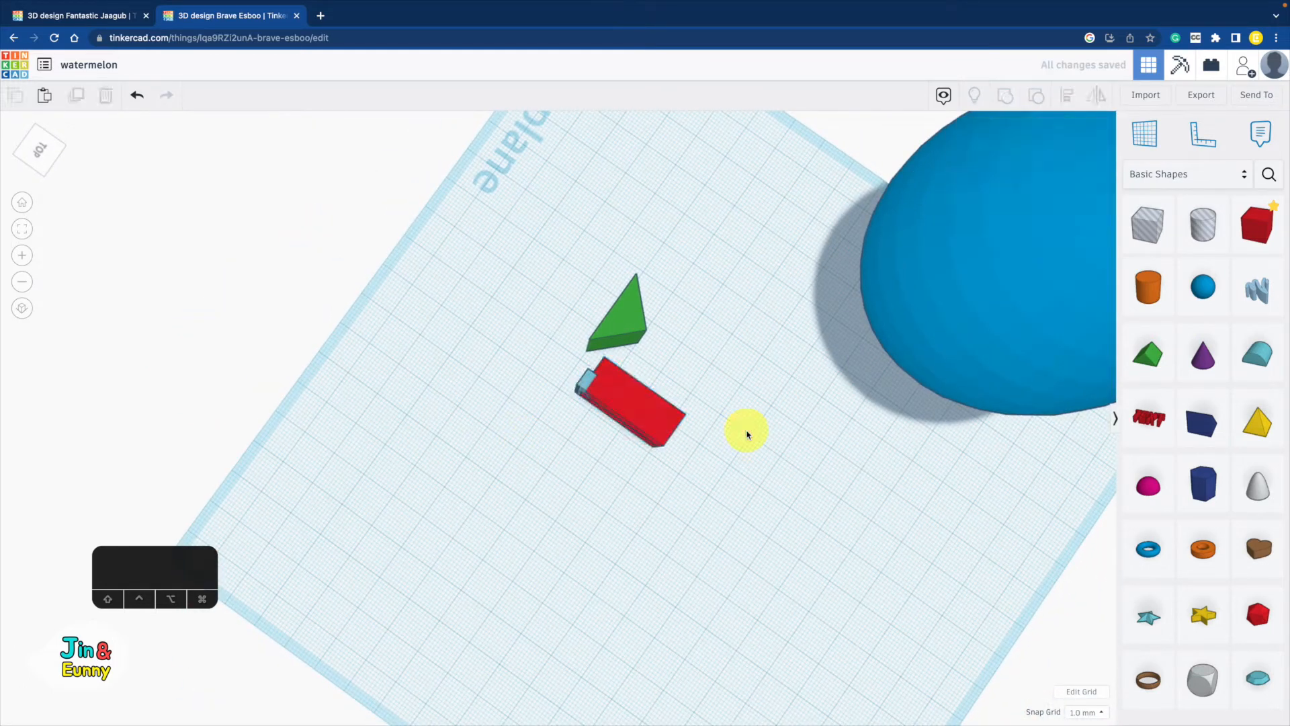
left_click(659, 414)
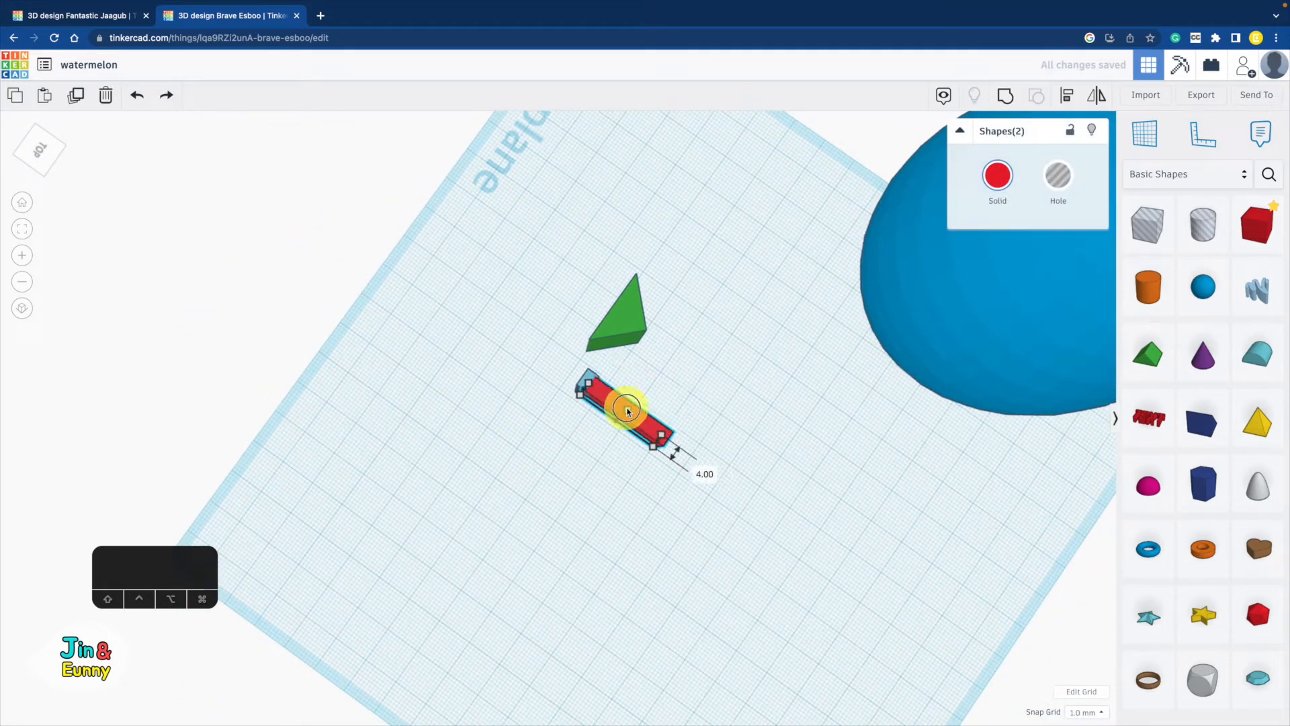
left_click(586, 380, "shift")
left_click(1006, 97)
left_click(685, 394)
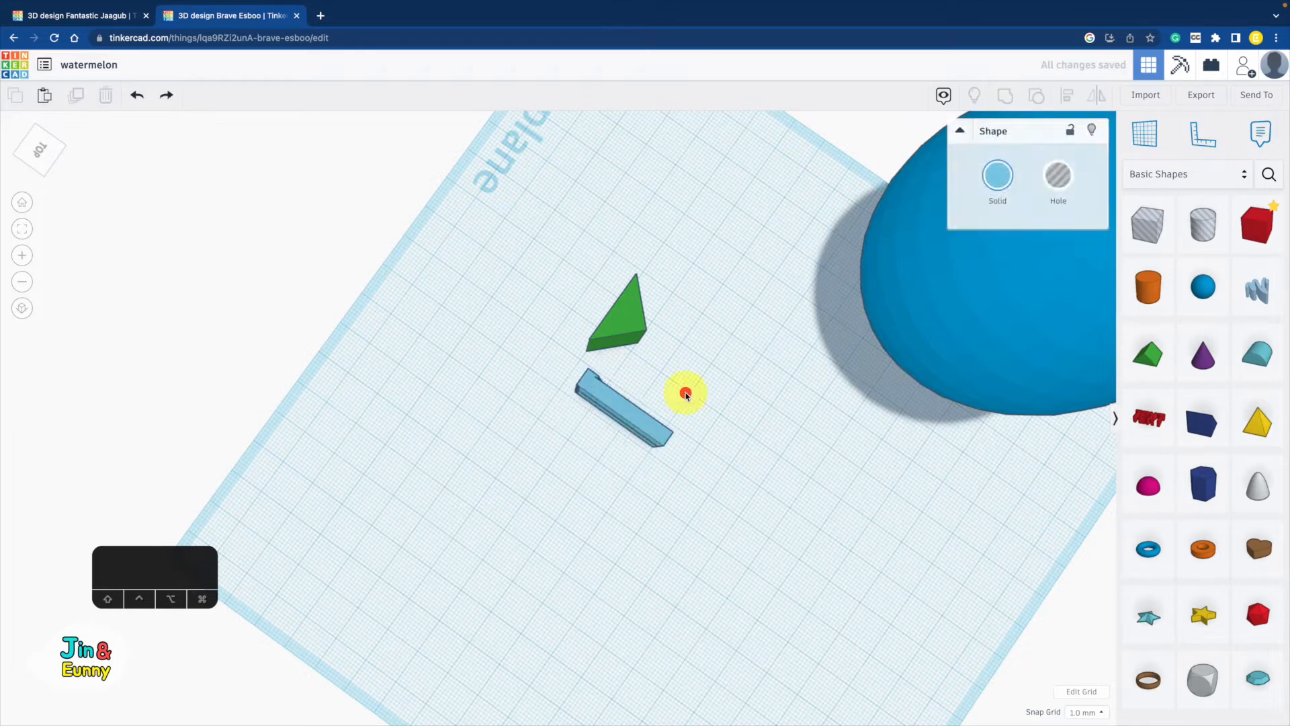
- Place the wavy shape along one side of the green roof and turn it into a hole
left_click(612, 419)
left_click_drag(611, 421, 670, 388)
right_click_drag(704, 381, 515, 433)
scroll(612, 663, "up", 5)
left_click(1060, 177)
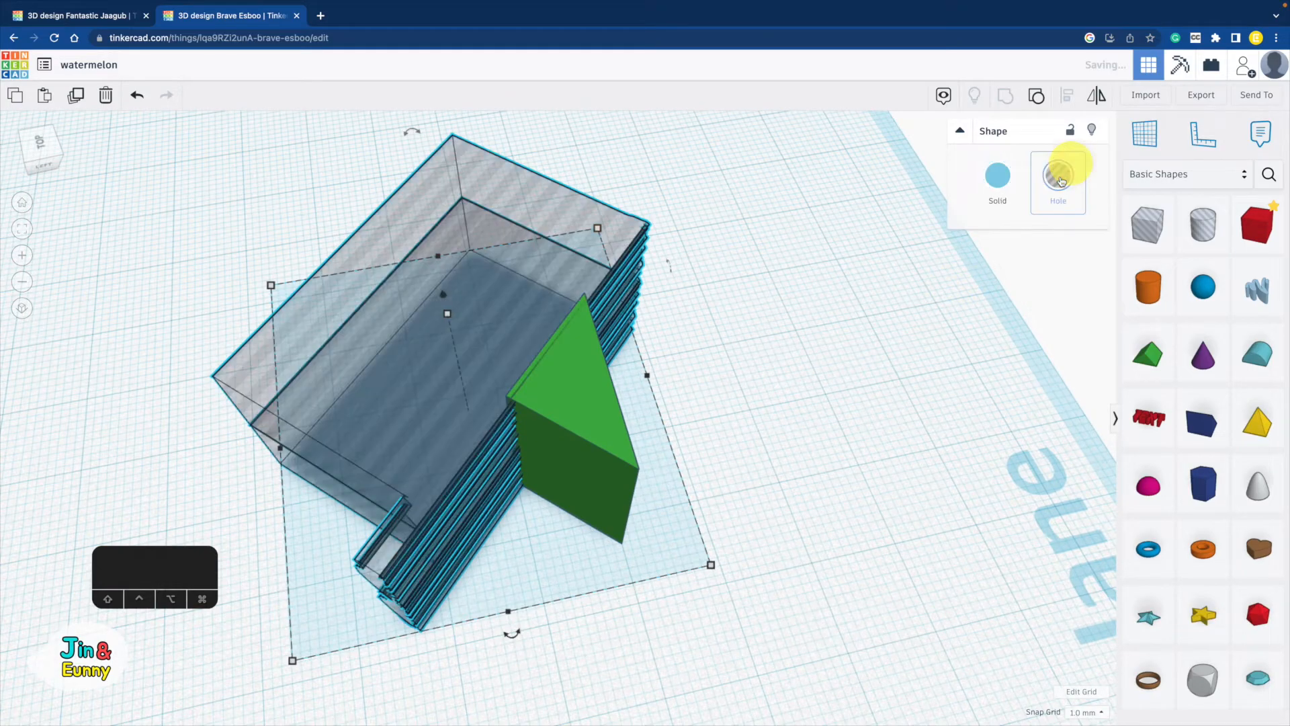
- Nudge the hole so its wavy face cuts slightly into the side of the green roof
left_click_drag(522, 464, 493, 460, "shift")
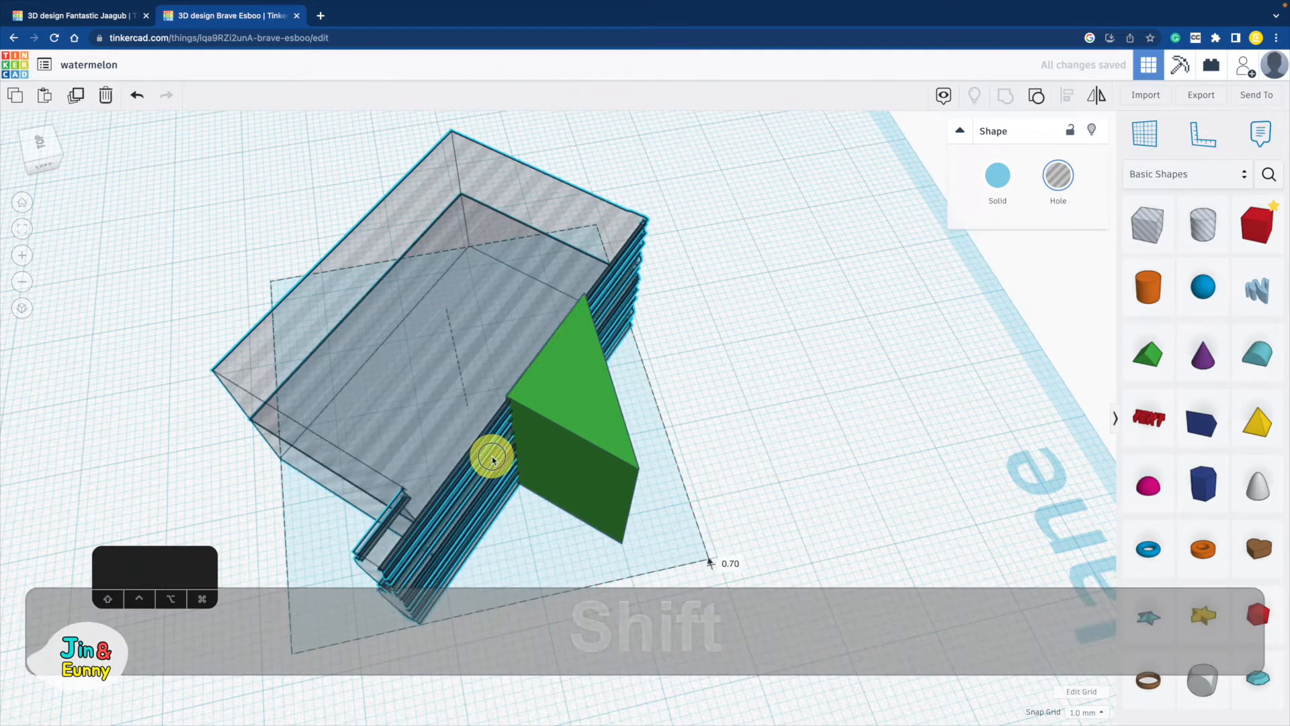
right_click_drag(493, 460, 724, 362)
scroll(563, 405, "up", 6)
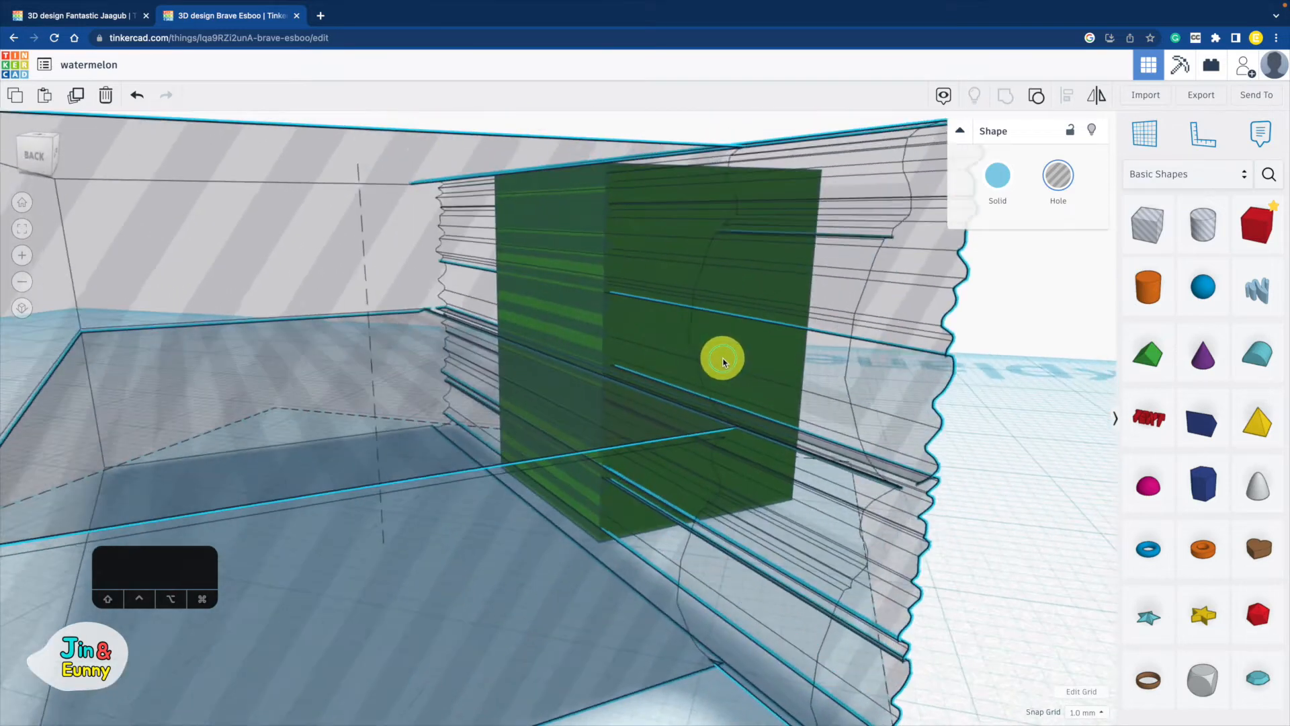
left_click(495, 493)
scroll(515, 489, "down", 2)
right_click_drag(515, 489, 481, 562)
scroll(487, 522, "down", 3)
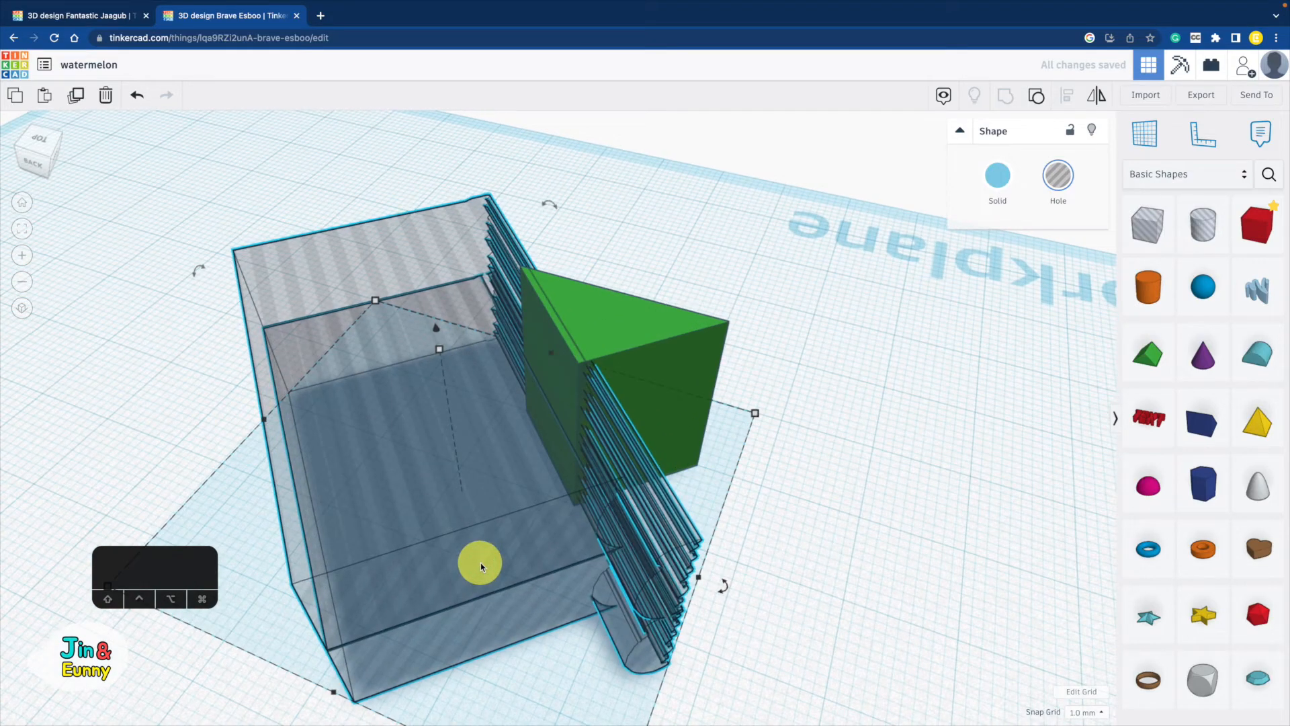
- Duplicate the wavy hole, mirror the copy, and position it against the roof's other side
key("super+c")
key("super+v")
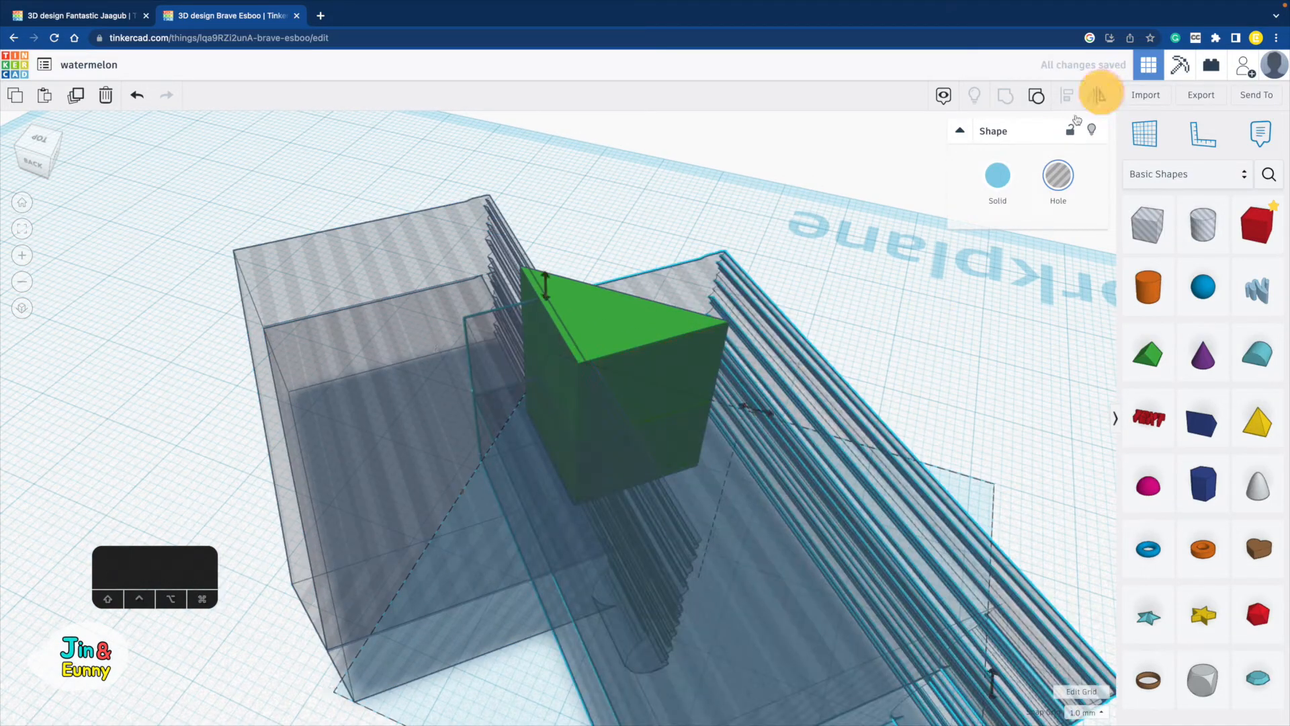
left_click_drag(743, 407, 743, 512)
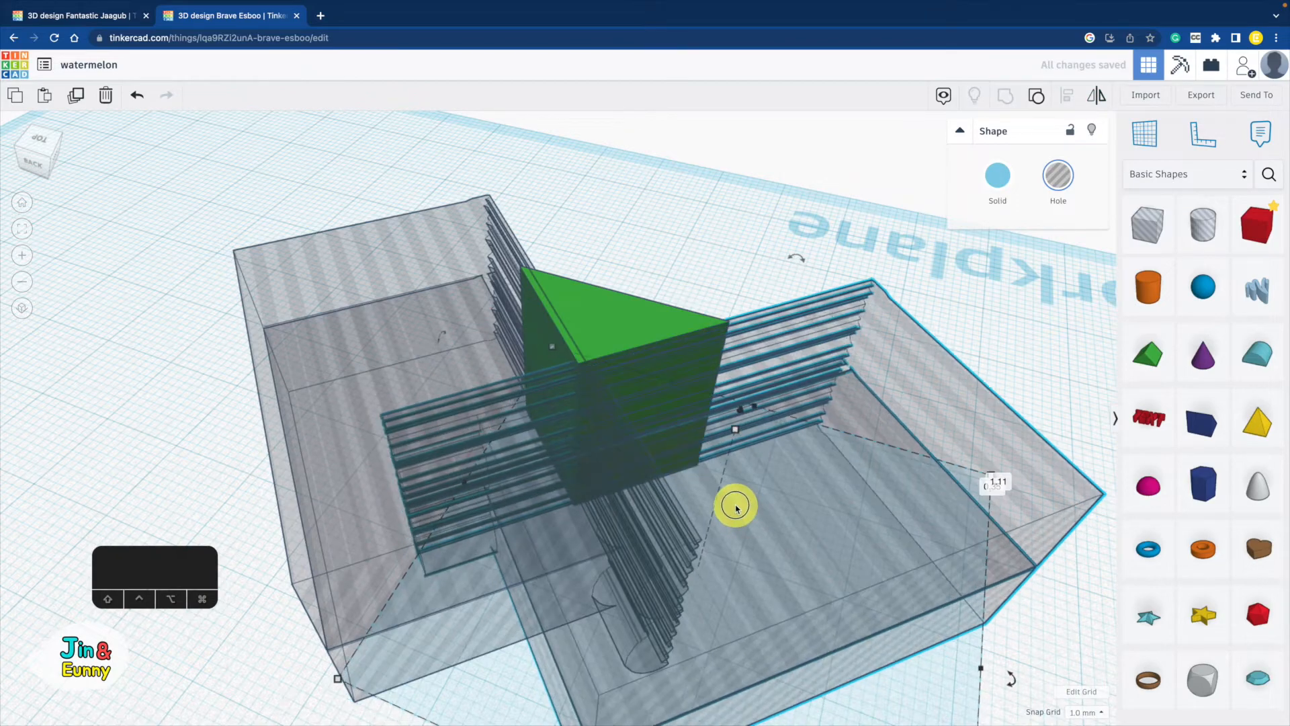
right_click_drag(735, 508, 366, 503)
scroll(366, 504, "down", 5)
- Group the green roof with both wavy holes to cut rippled sides into the wedge
right_click_drag(746, 458, 611, 532)
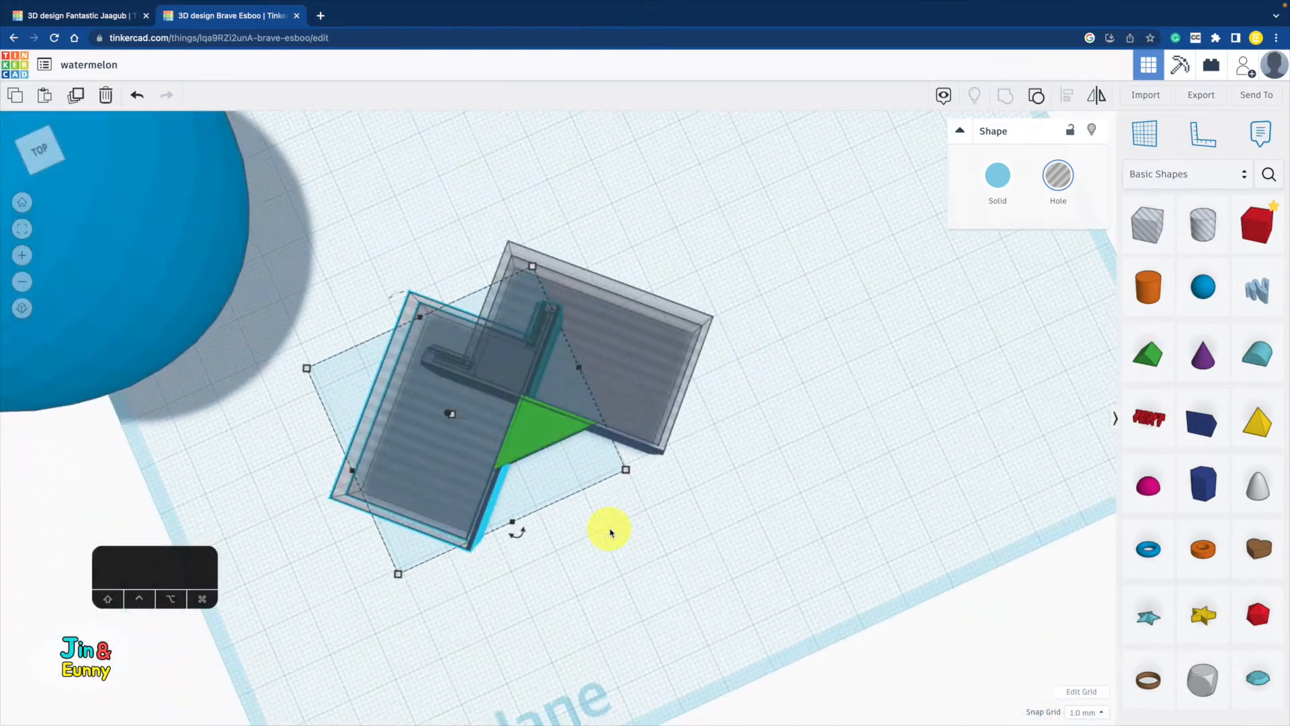
left_click_drag(488, 432, 449, 401)
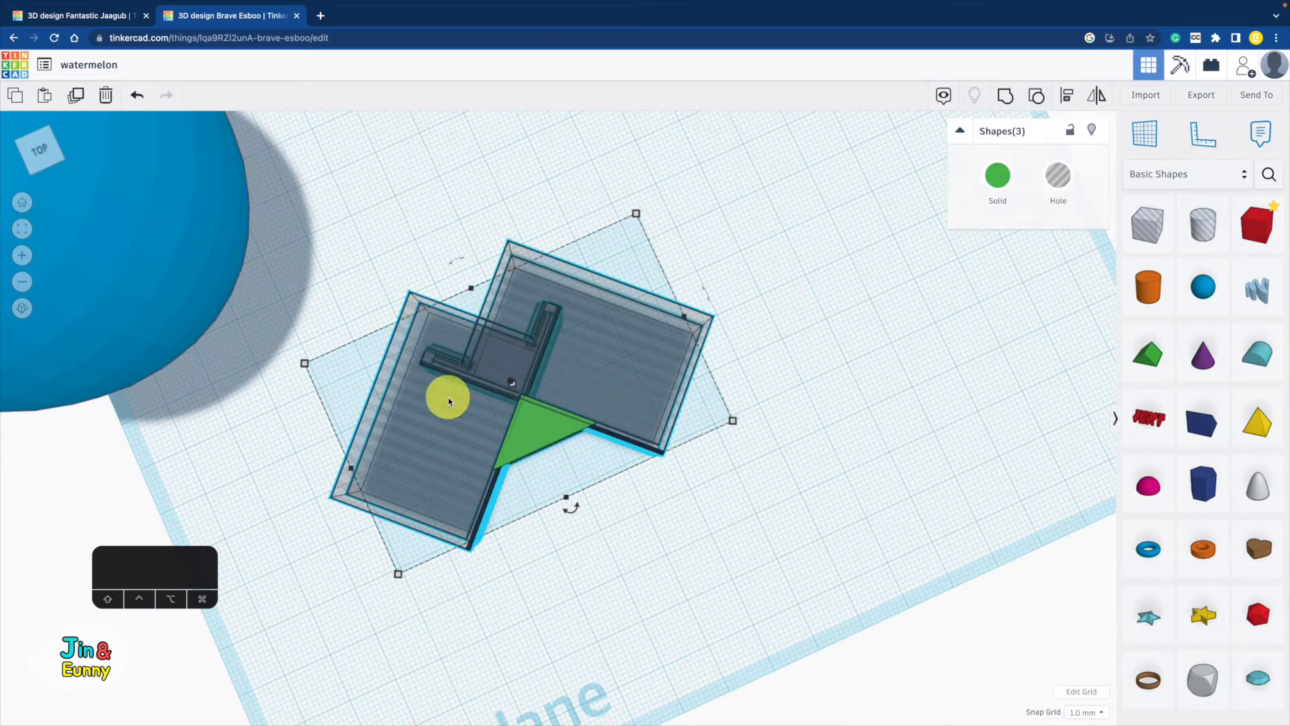
left_click(1008, 101)
right_click_drag(709, 290, 809, 450)
scroll(386, 389, "up", 5)
scroll(810, 452, "down", 3)
left_click(809, 452)
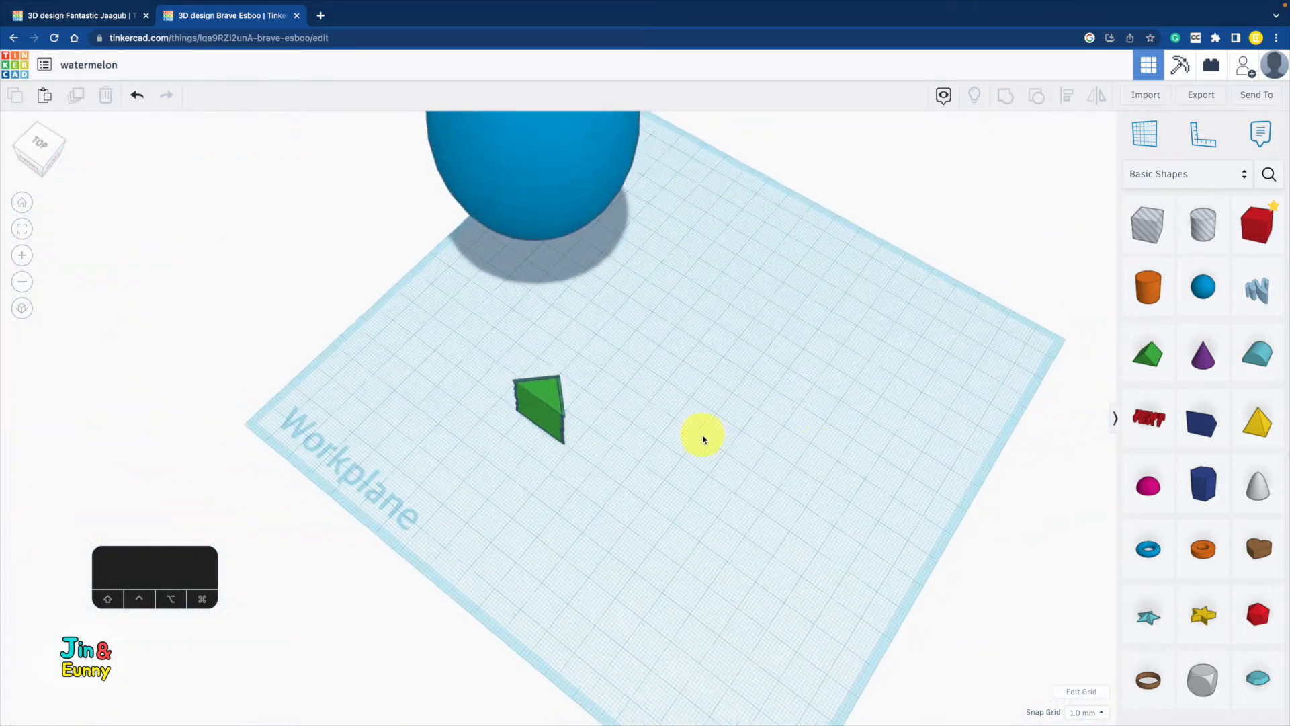
- Stretch the rippled green wedge into a longer shape
scroll(549, 402, "up", 2)
left_click_drag(525, 432, 434, 514)
scroll(434, 514, "down", 2)
- Set the length of the rippled green wedge to 35 mm
left_click(542, 231)
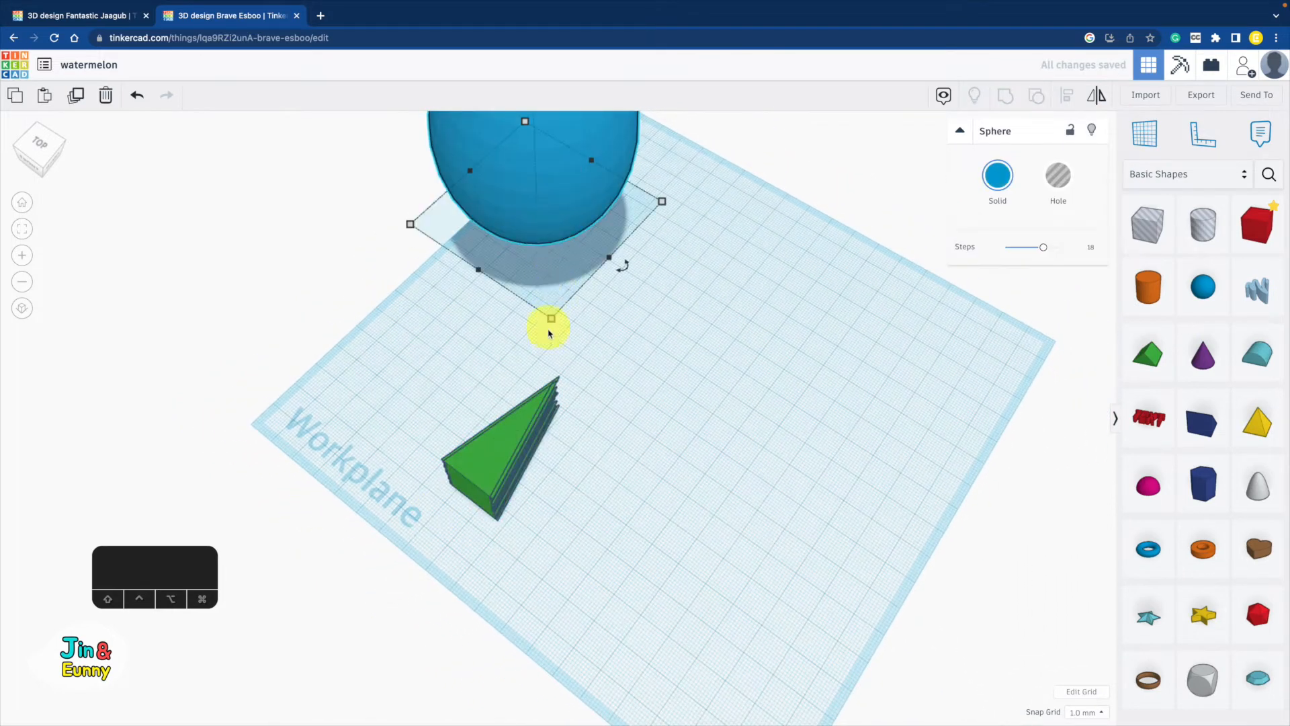
left_click(504, 455)
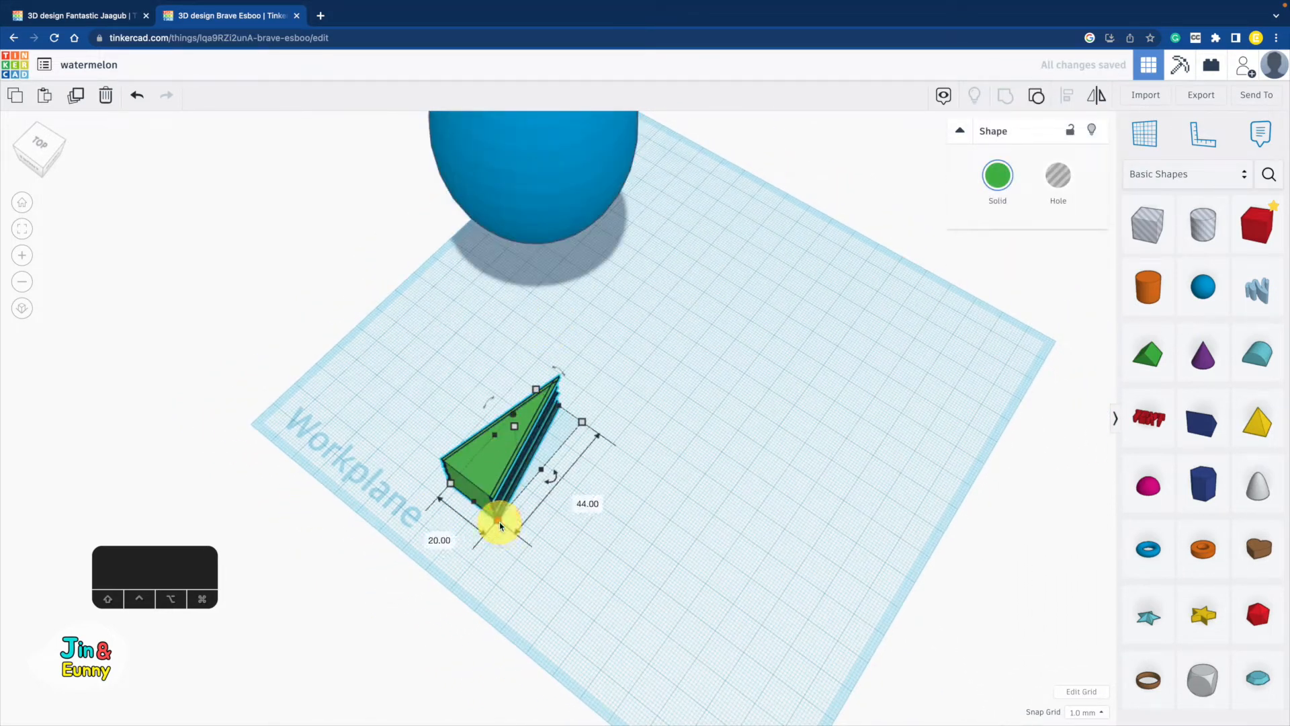
type("35")
key("Return")
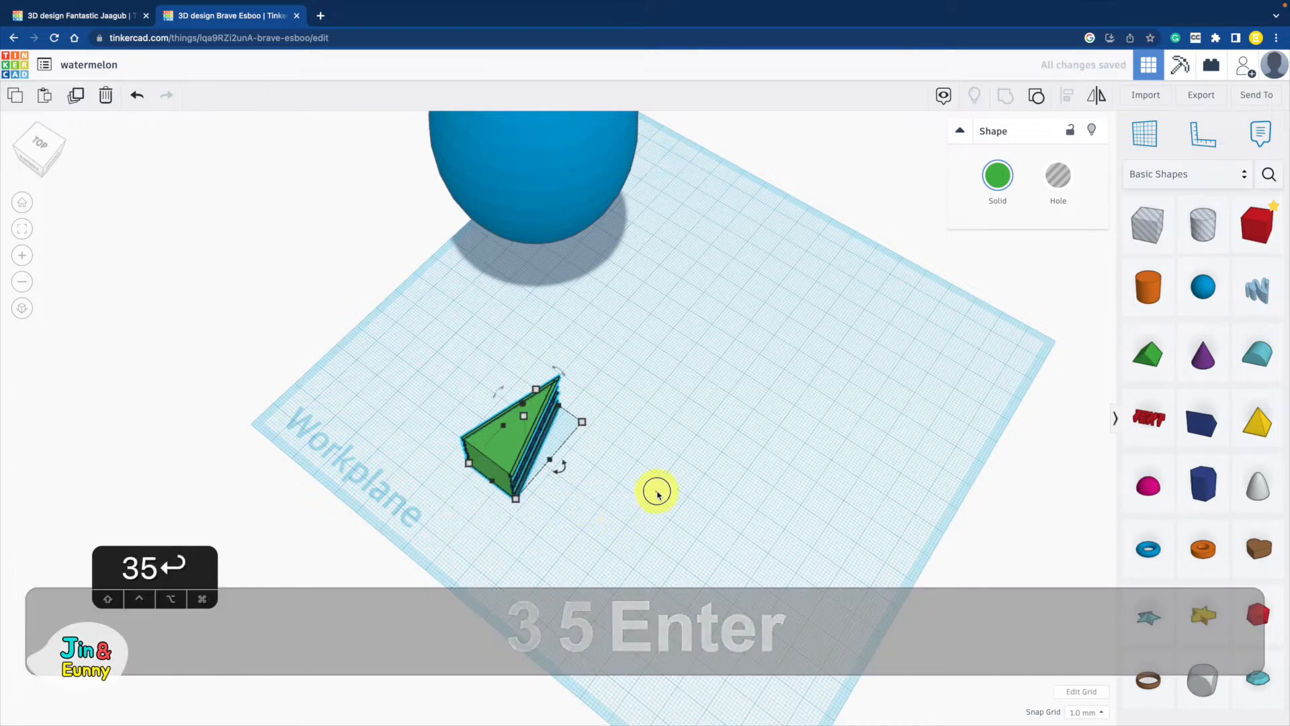
left_click(657, 490)
- Place a mirrored duplicate of the wedge tip to tip with the original and set the pair's overall length to 70 mm
left_click(503, 472)
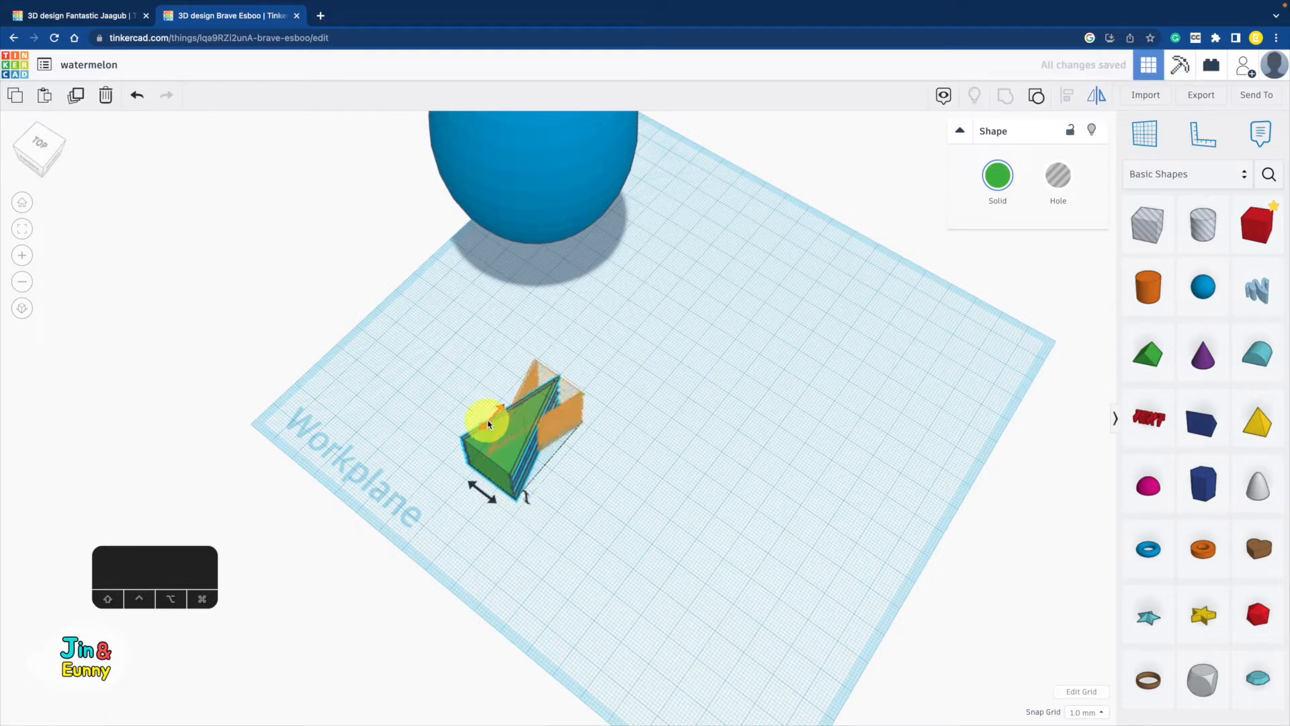
left_click_drag(489, 423, 639, 339)
left_click(518, 494, "shift")
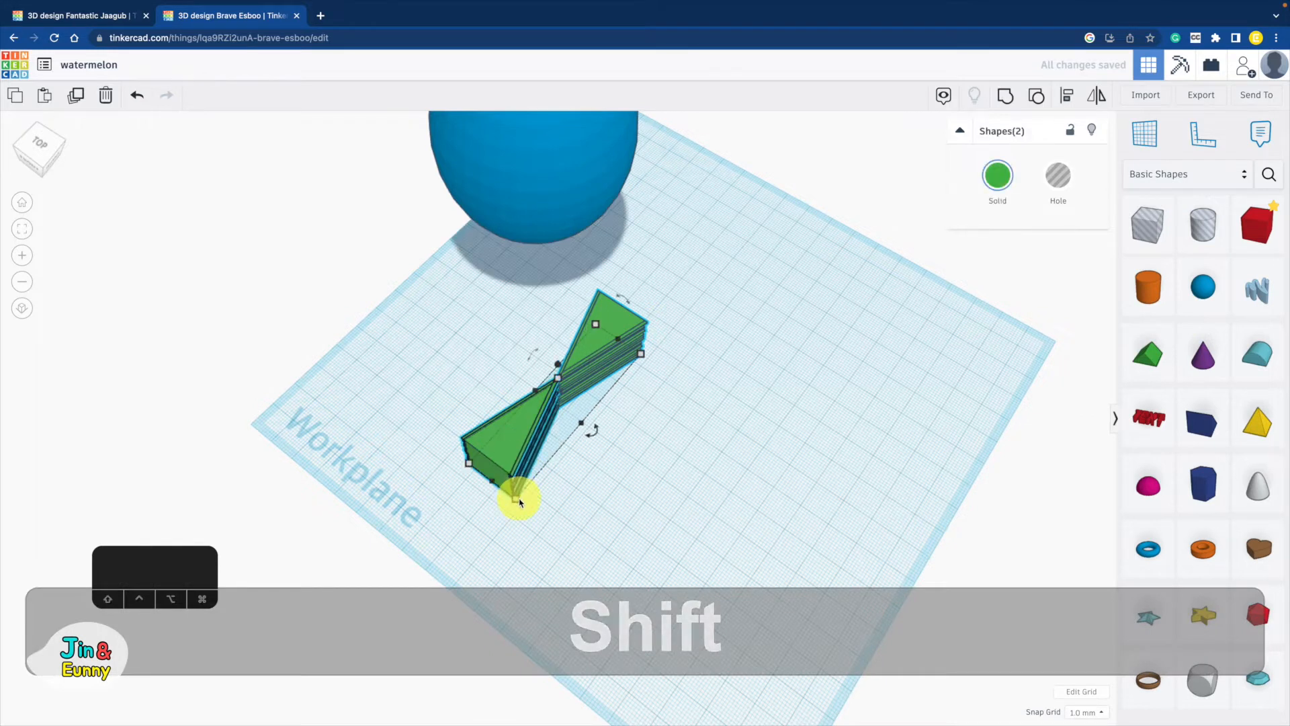
left_click(636, 460)
type("70")
key("Return")
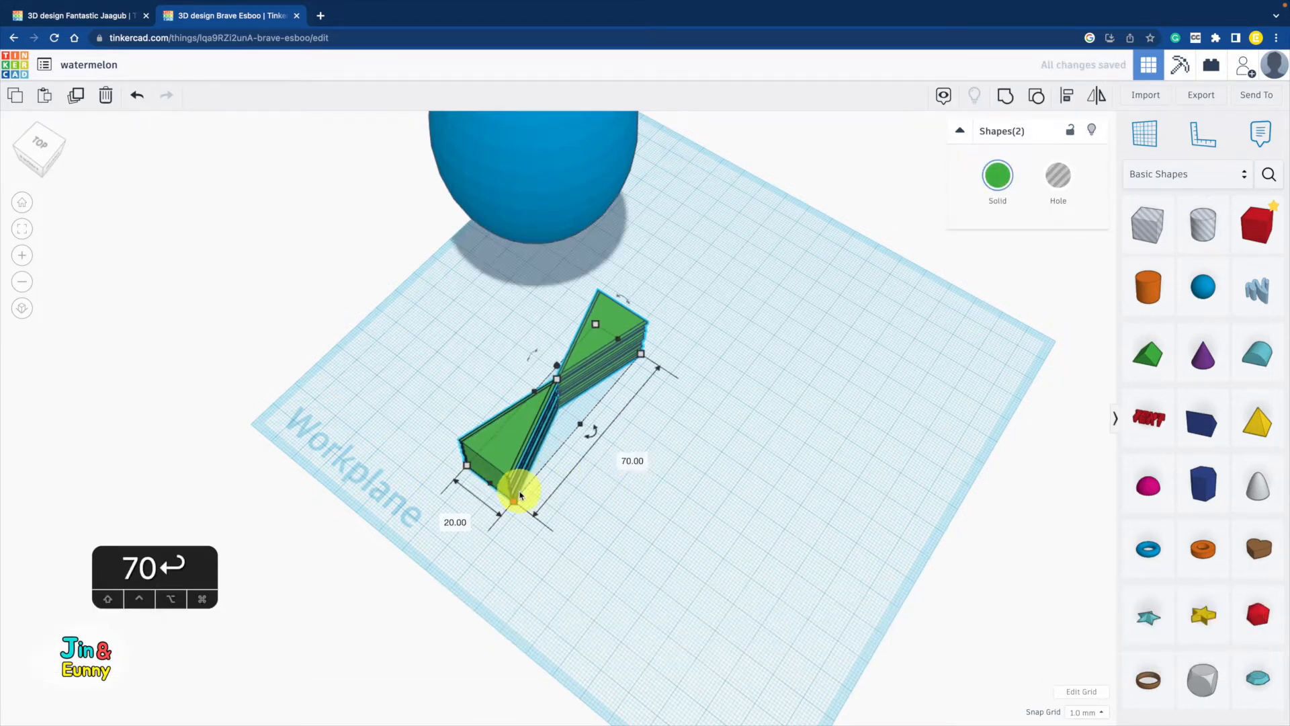
left_click_drag(581, 430, 568, 415)
- Move the blue sphere toward the middle of the workplane, beside the two wedges
right_click_drag(615, 431, 711, 441)
scroll(711, 440, "down", 4)
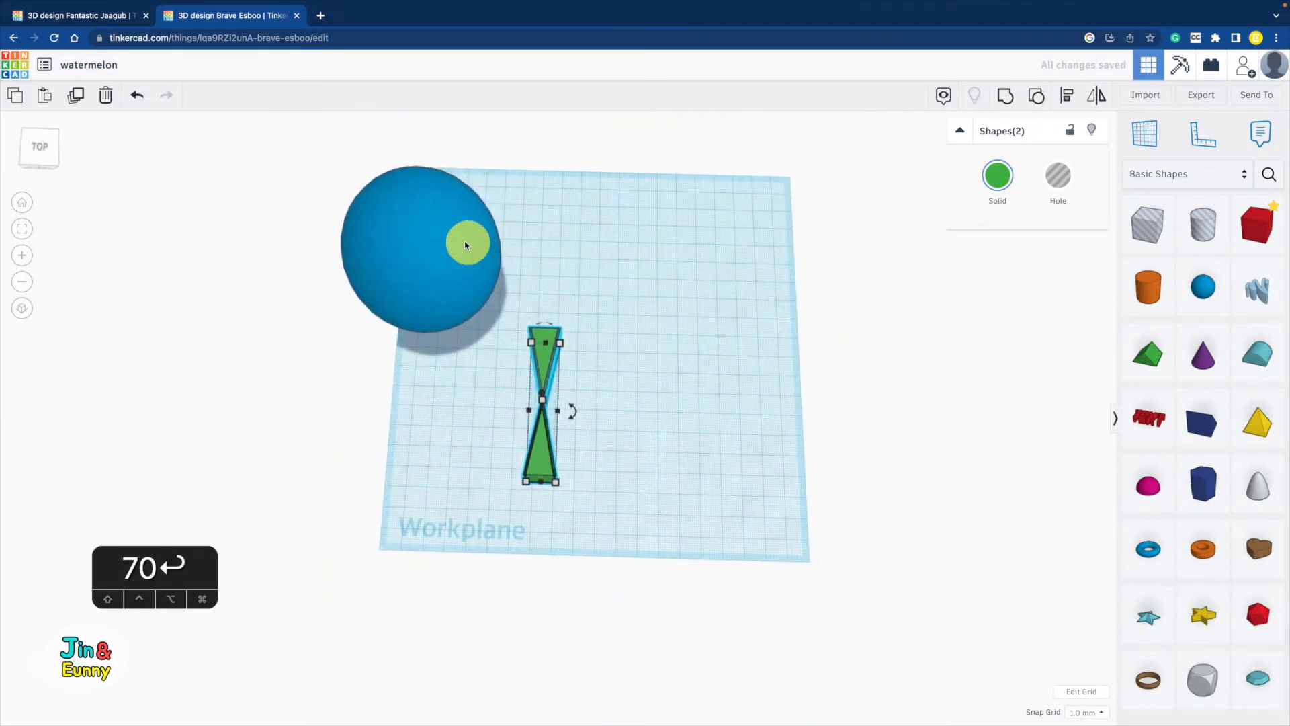
left_click_drag(453, 277, 645, 338)
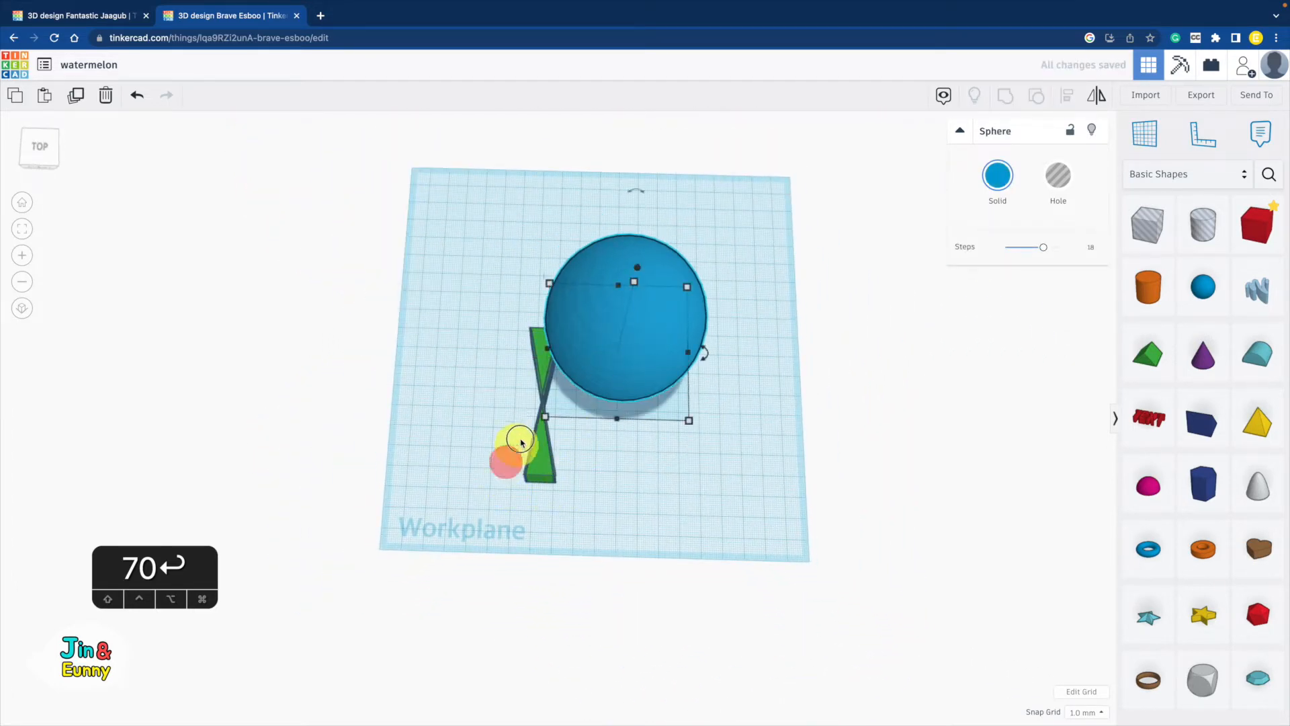
- Stretch both wedges upward beyond the sphere's height and move them over the middle of the sphere
left_click_drag(545, 381, 548, 380)
right_click_drag(546, 438, 559, 365)
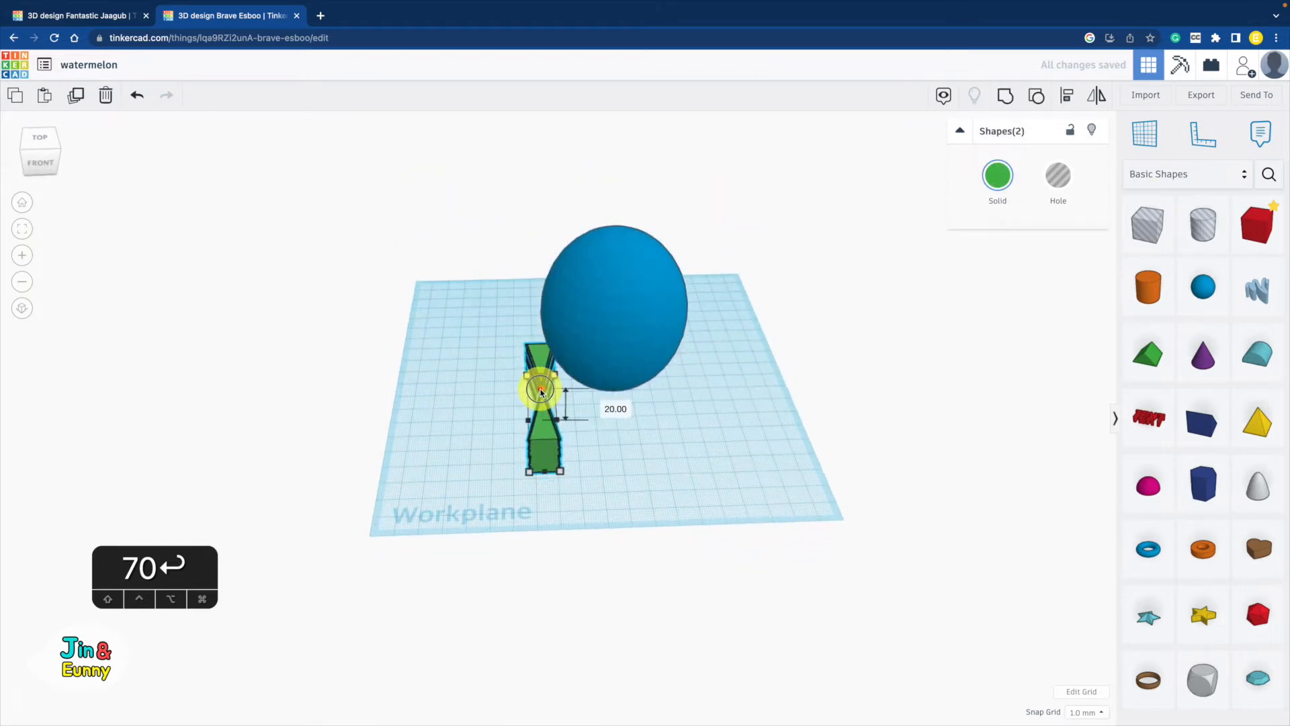
left_click_drag(540, 388, 546, 261)
right_click_drag(744, 257, 709, 374)
left_click_drag(531, 463, 630, 398, "shift")
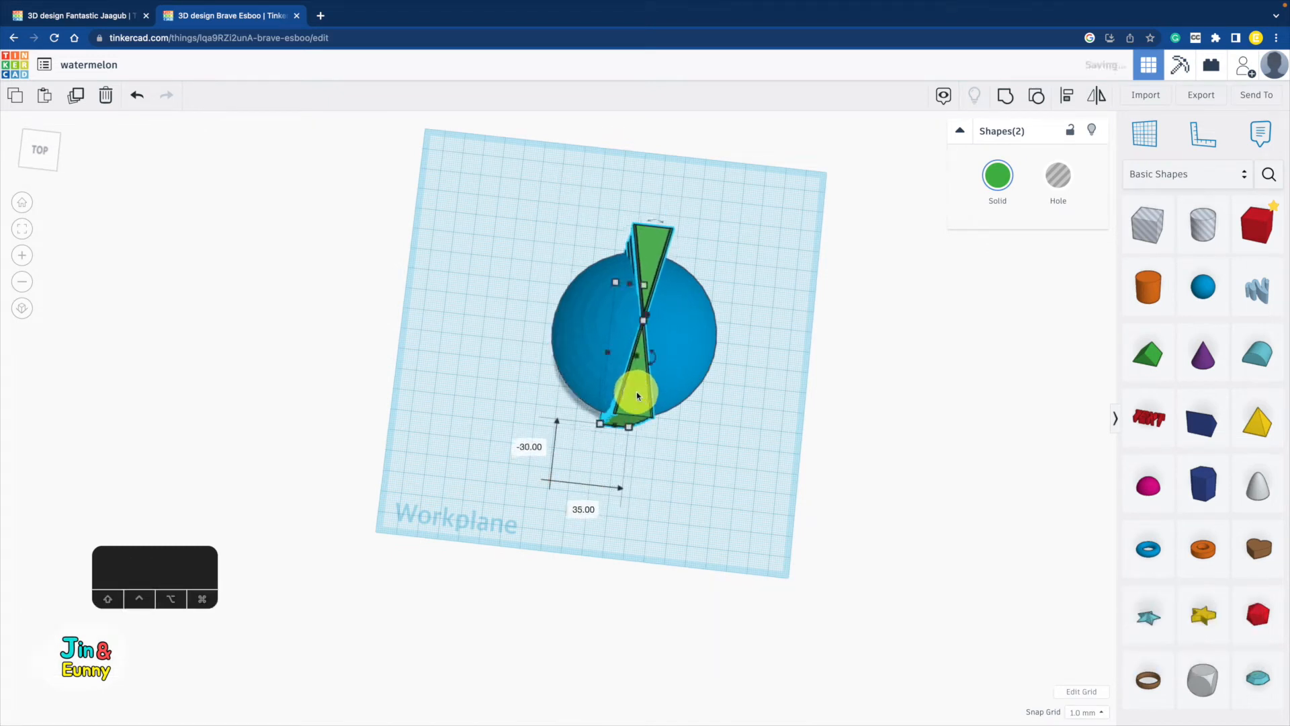
- Group the two wedges and narrow the grouped double wedge to 14 mm wide
left_click(1006, 99)
right_click_drag(777, 394, 604, 377)
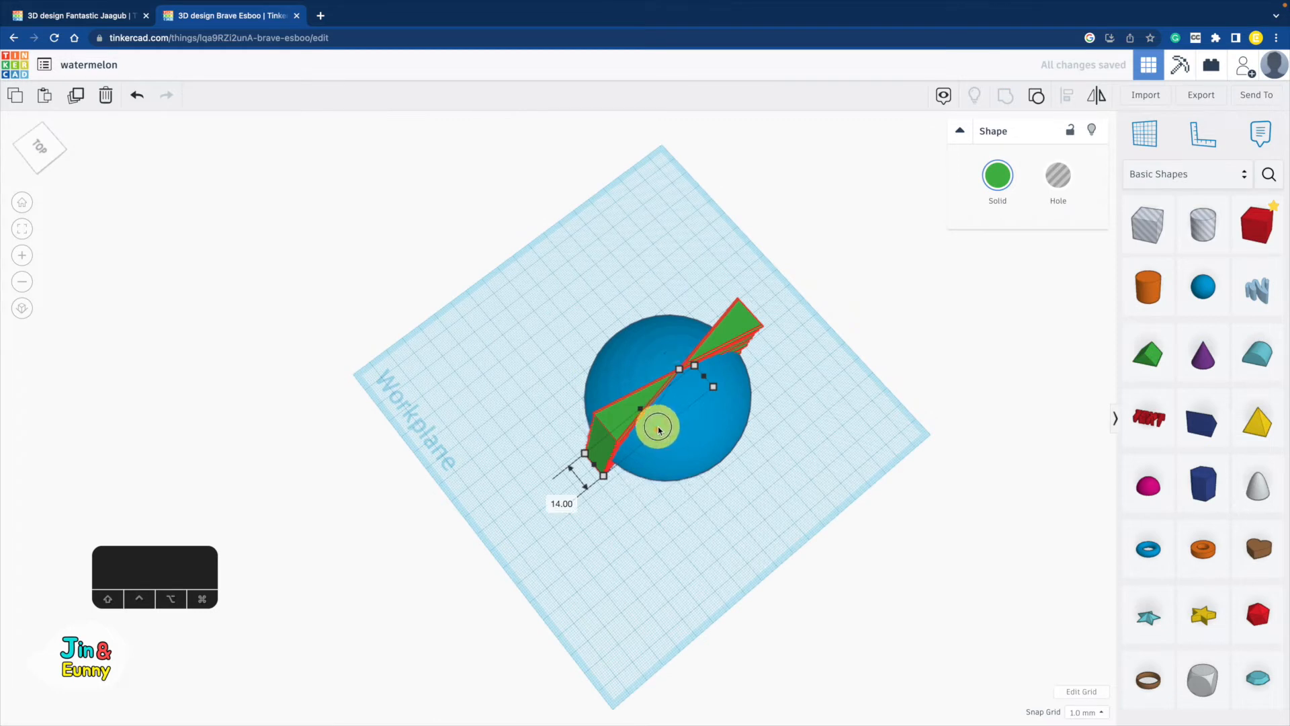
- Align the double wedge and the sphere on their horizontal centers
left_click(710, 349, "shift")
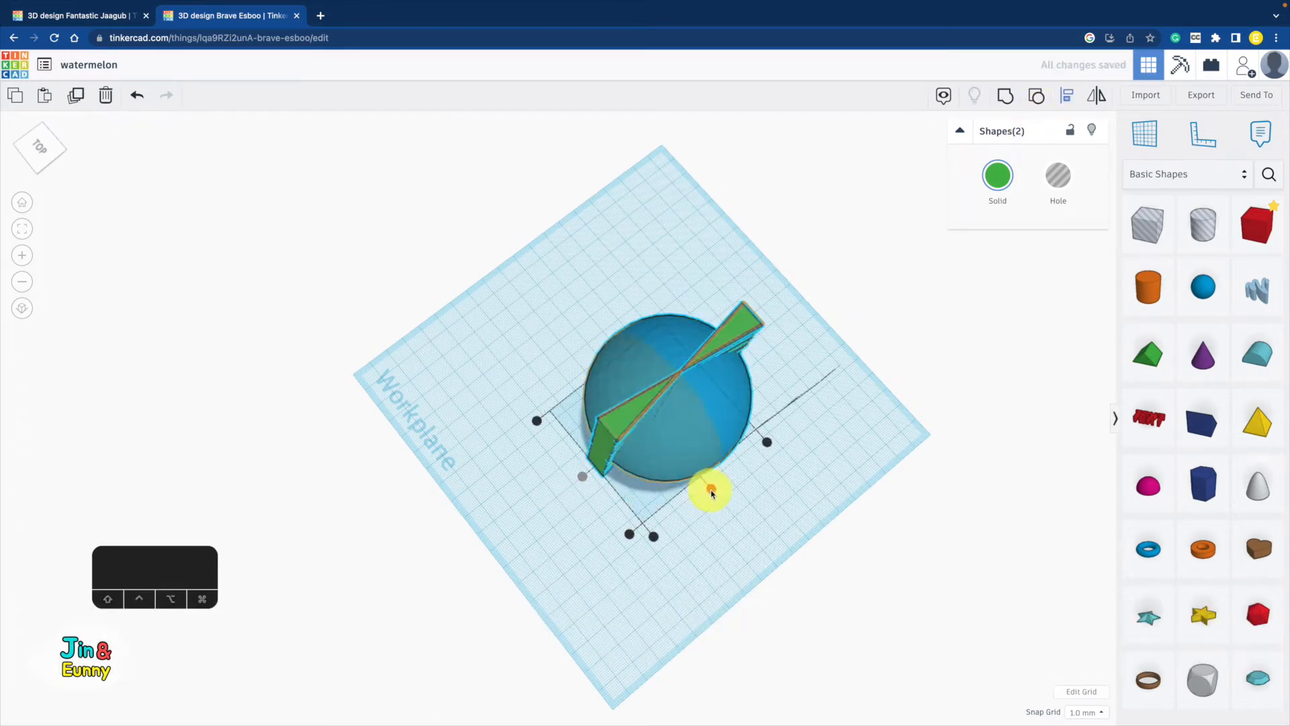
left_click(711, 489)
left_click(766, 522)
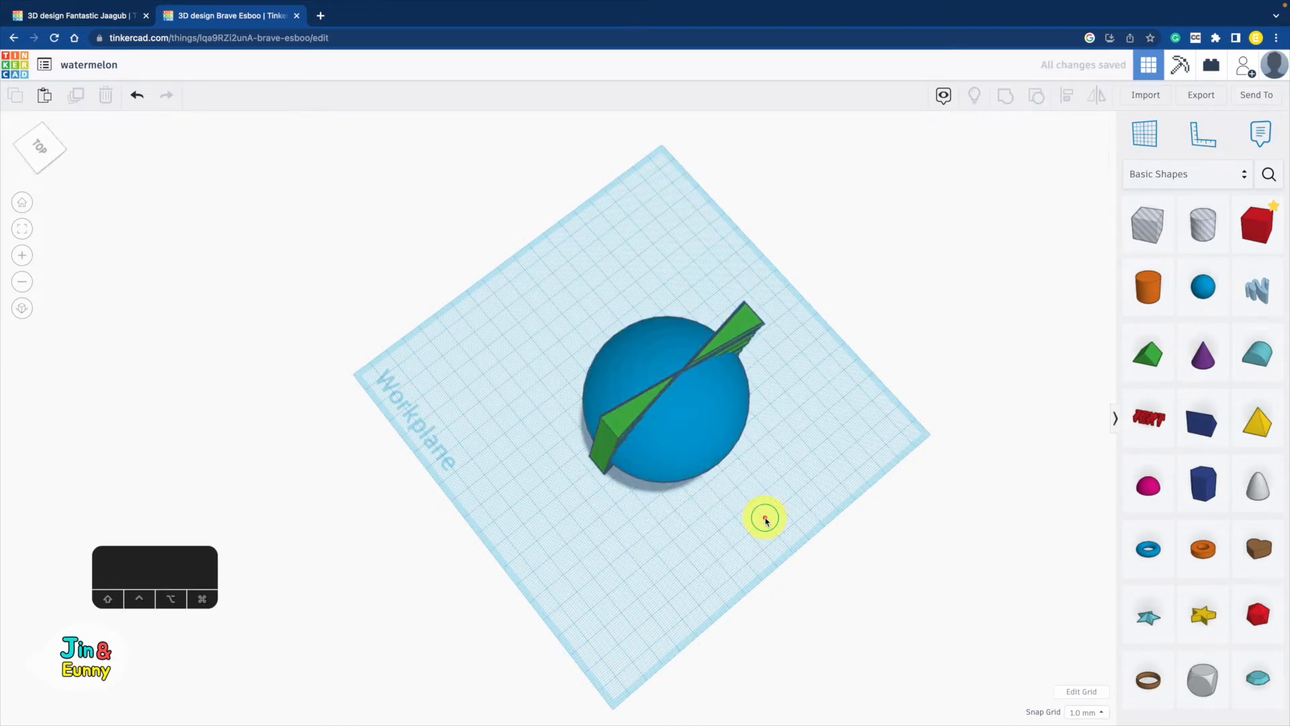
- Create rotated duplicates of the double wedge around the sphere's vertical axis, making six evenly spaced double wedges in total
right_click_drag(763, 515, 959, 527)
scroll(958, 526, "down", 3)
right_click_drag(608, 479, 686, 490)
left_click(676, 233)
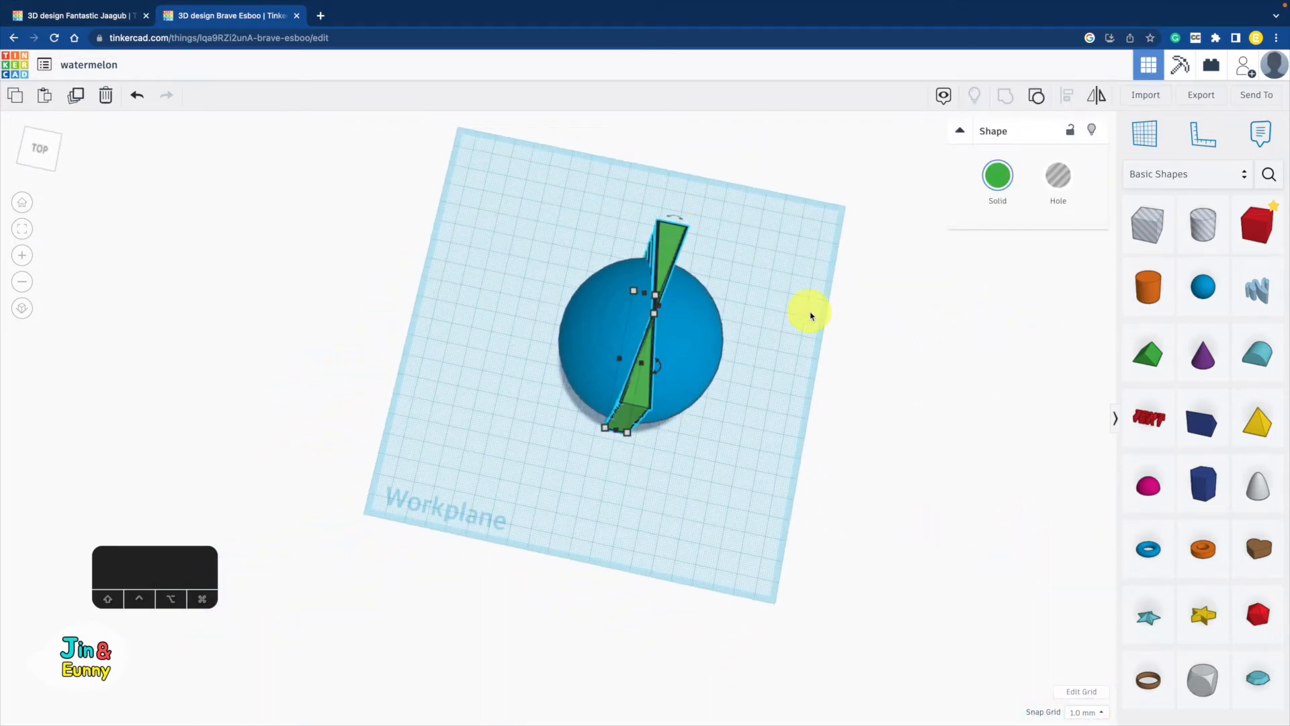
right_click_drag(811, 316, 824, 340)
scroll(829, 345, "up", 2)
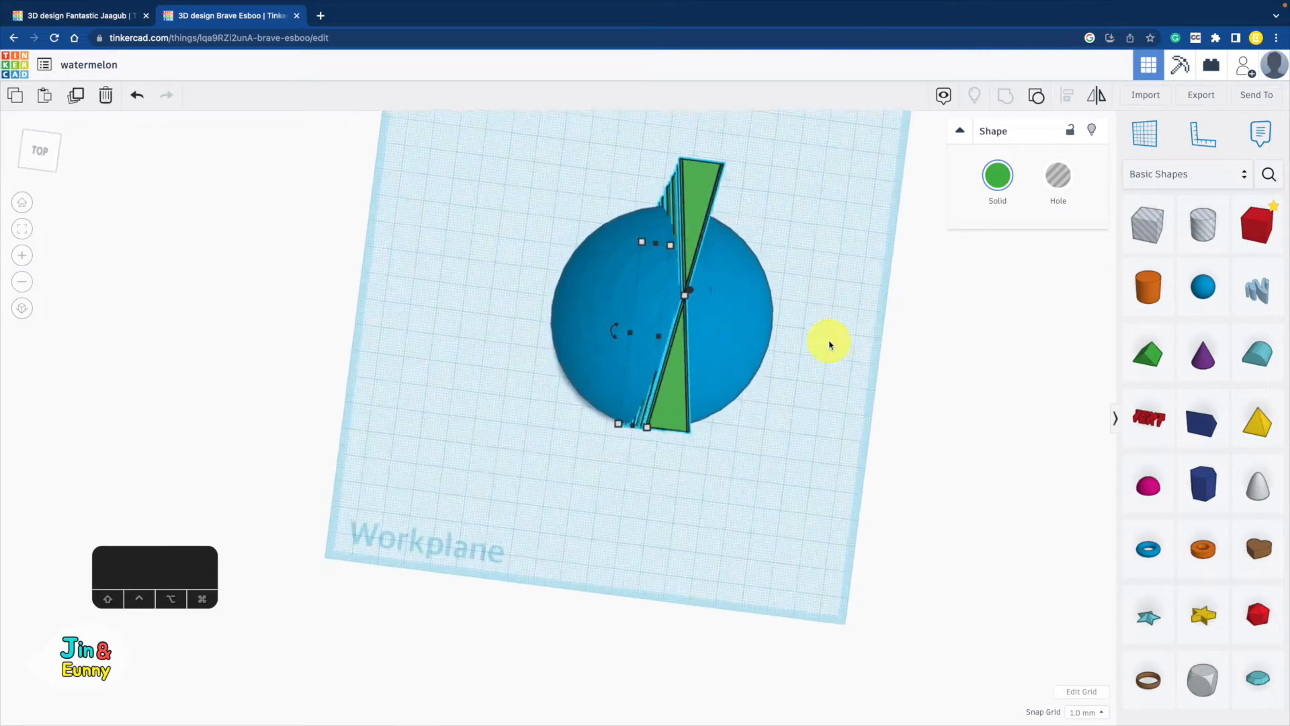
scroll(830, 346, "up", 2)
right_click_drag(733, 347, 624, 330, "shift")
right_click_drag(624, 344, 628, 430, "shift")
left_click_drag(582, 459, 724, 567)
key("super+d")
key("super+d")
key("super+d")
key("super+d")
key("super+d")
key("super+d")
key("super+d")
key("super+d")
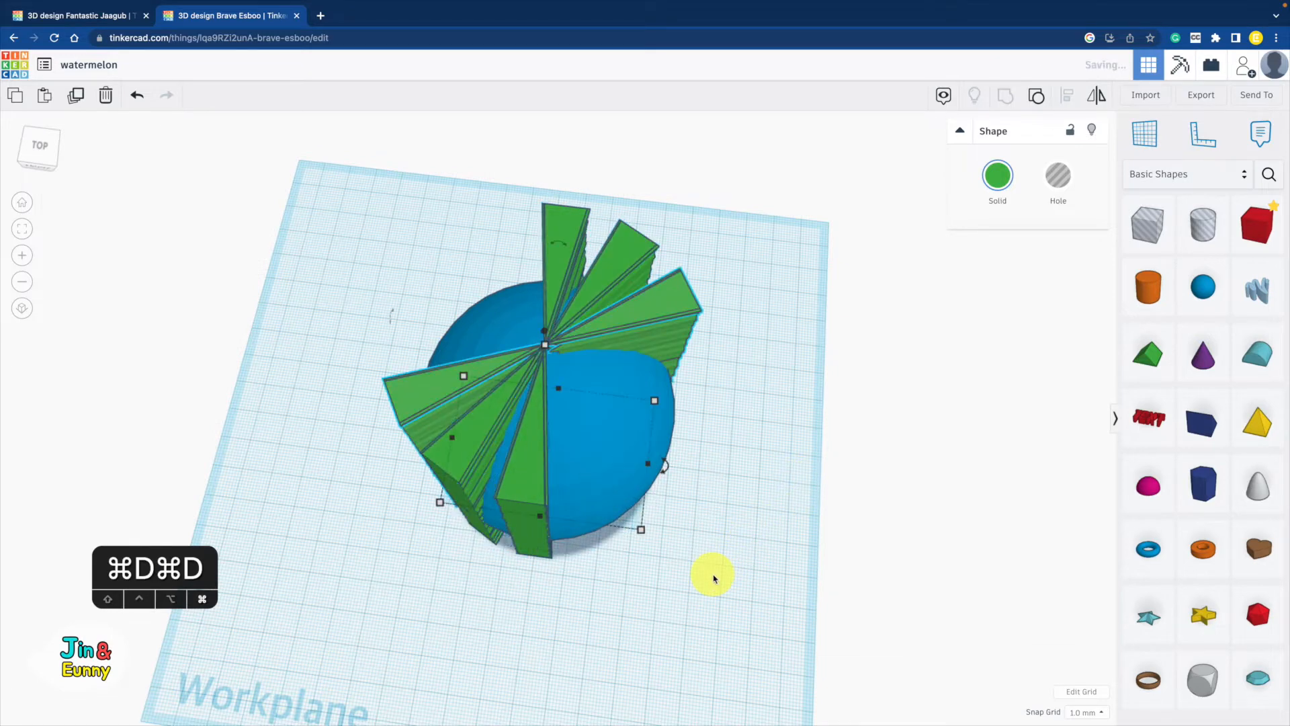
right_click_drag(719, 595, 703, 628)
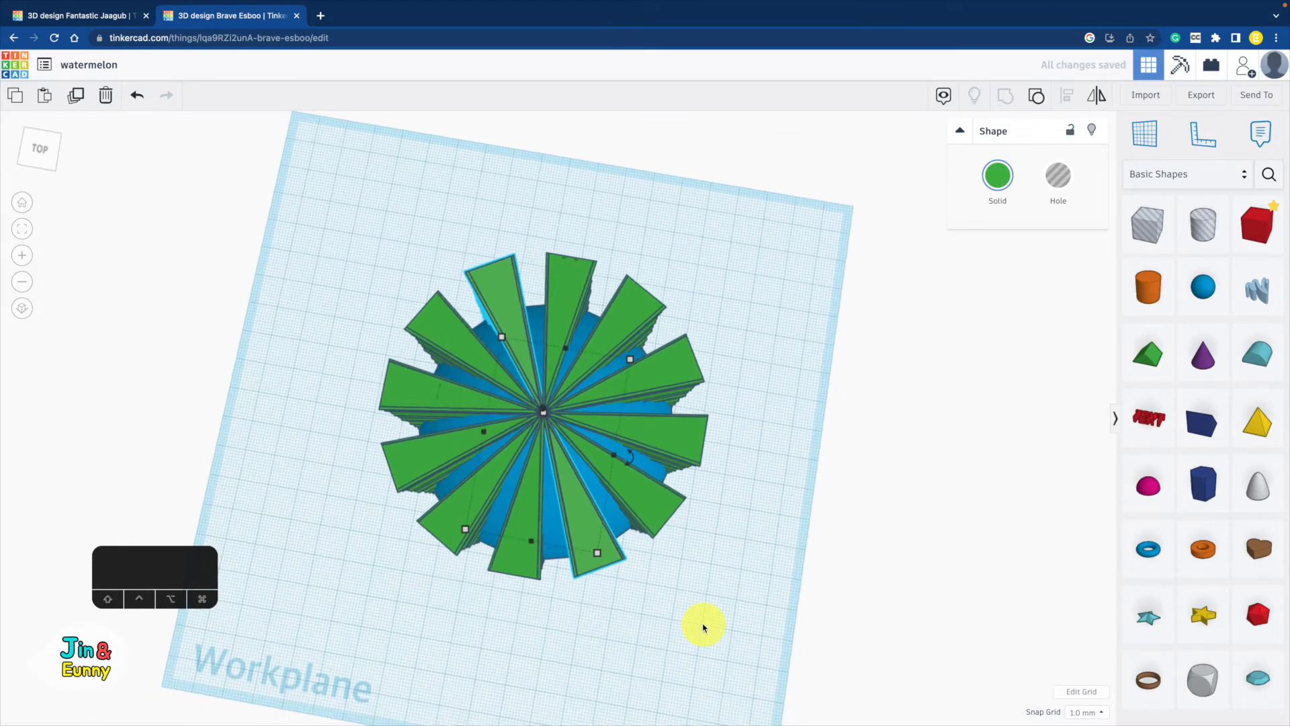
- Turn all six double wedges into holes, excluding the sphere, and group them into a single cutter
left_click_drag(412, 564, 358, 587)
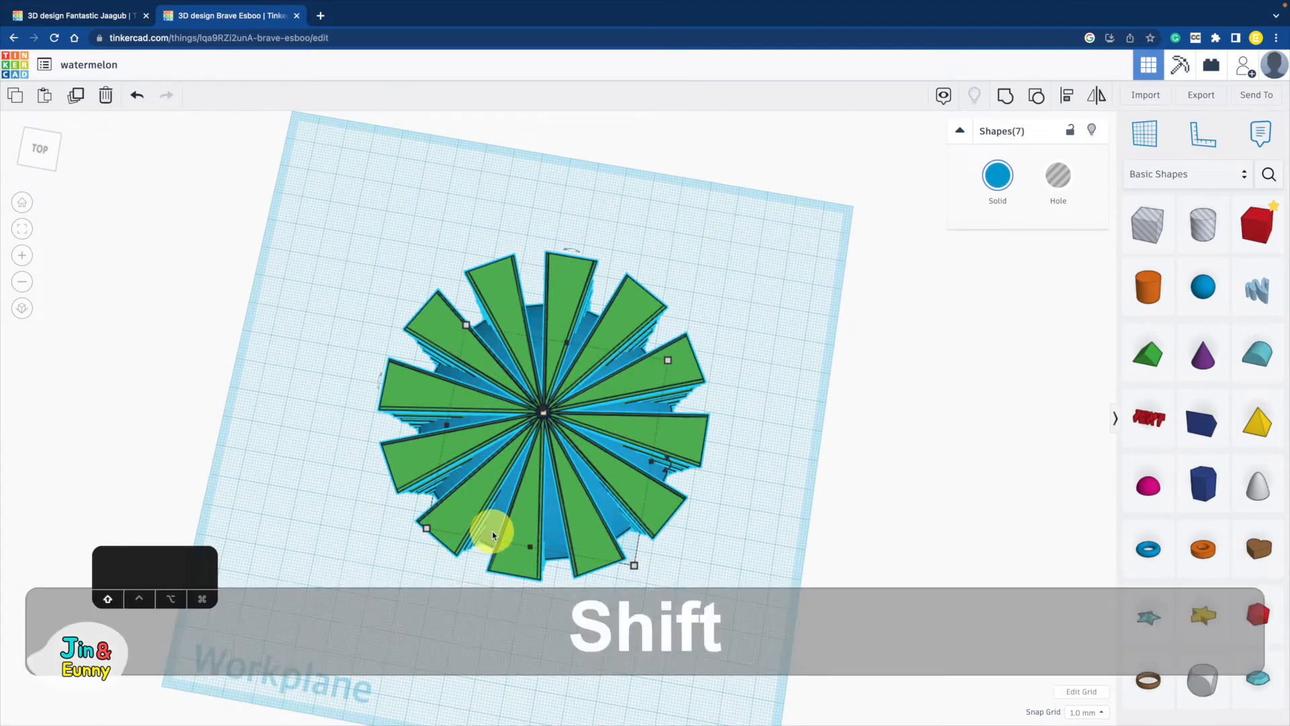
left_click(493, 530, "shift")
left_click(1058, 176)
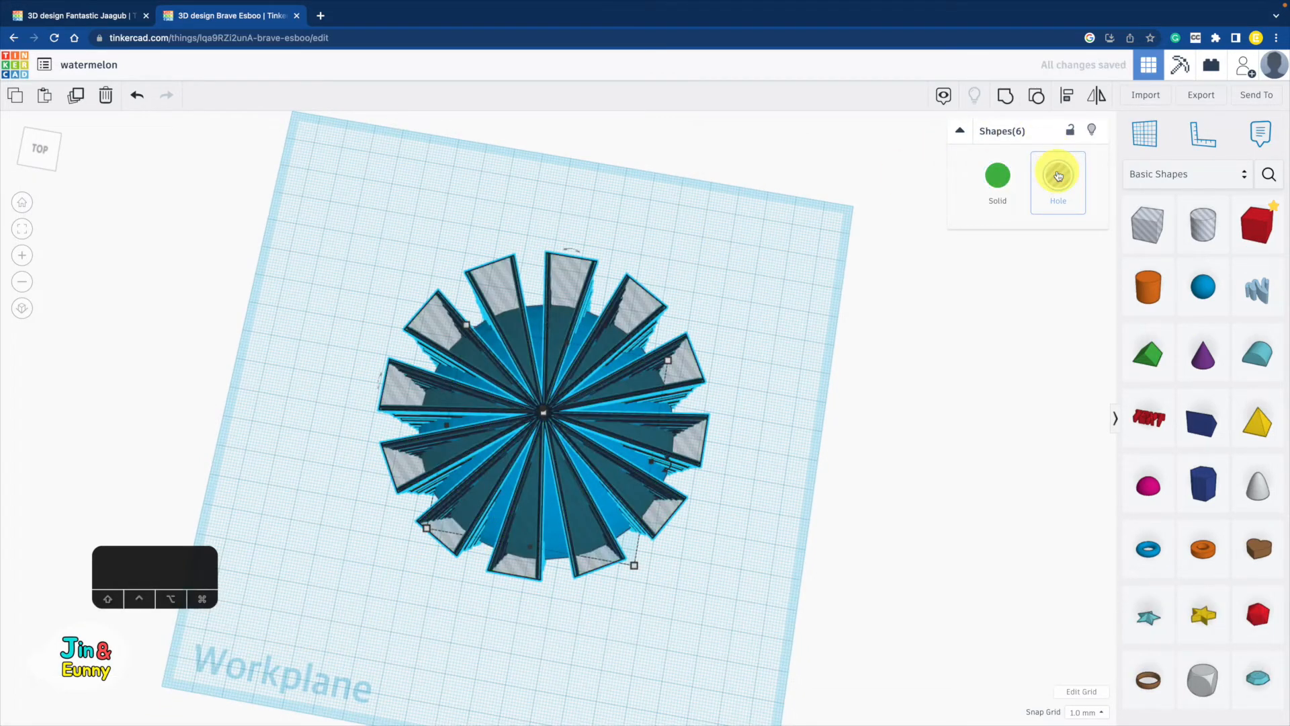
left_click(1006, 95)
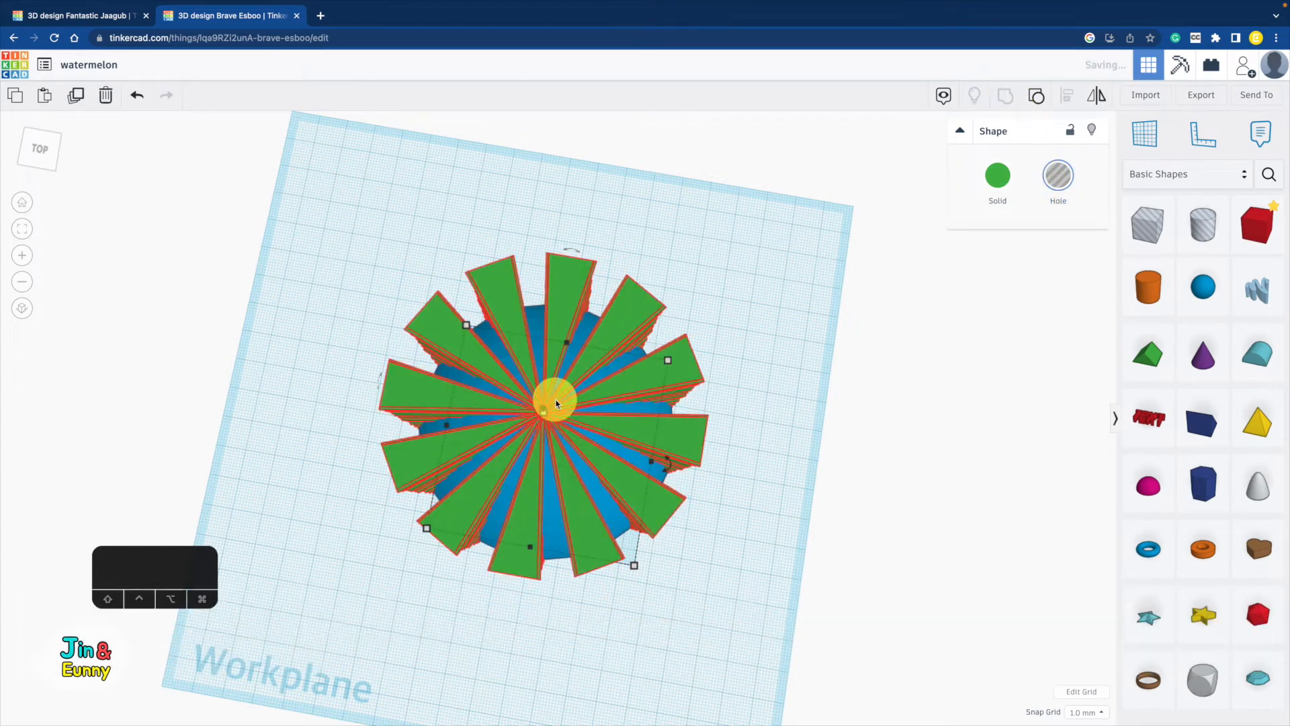
right_click_drag(563, 552, 563, 523)
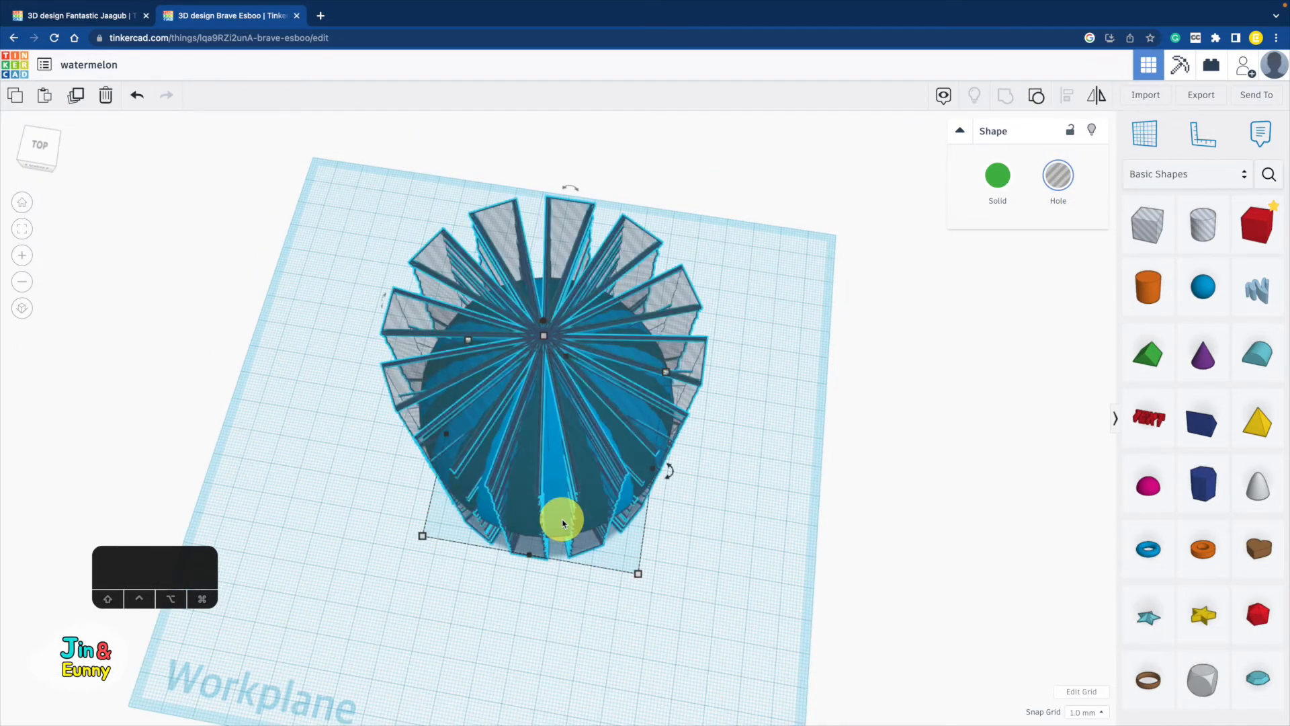
- Duplicate the sphere in place and group one of the spheres with the wedge cutter to carve out alternating stripes
left_click(556, 471)
key("super+d")
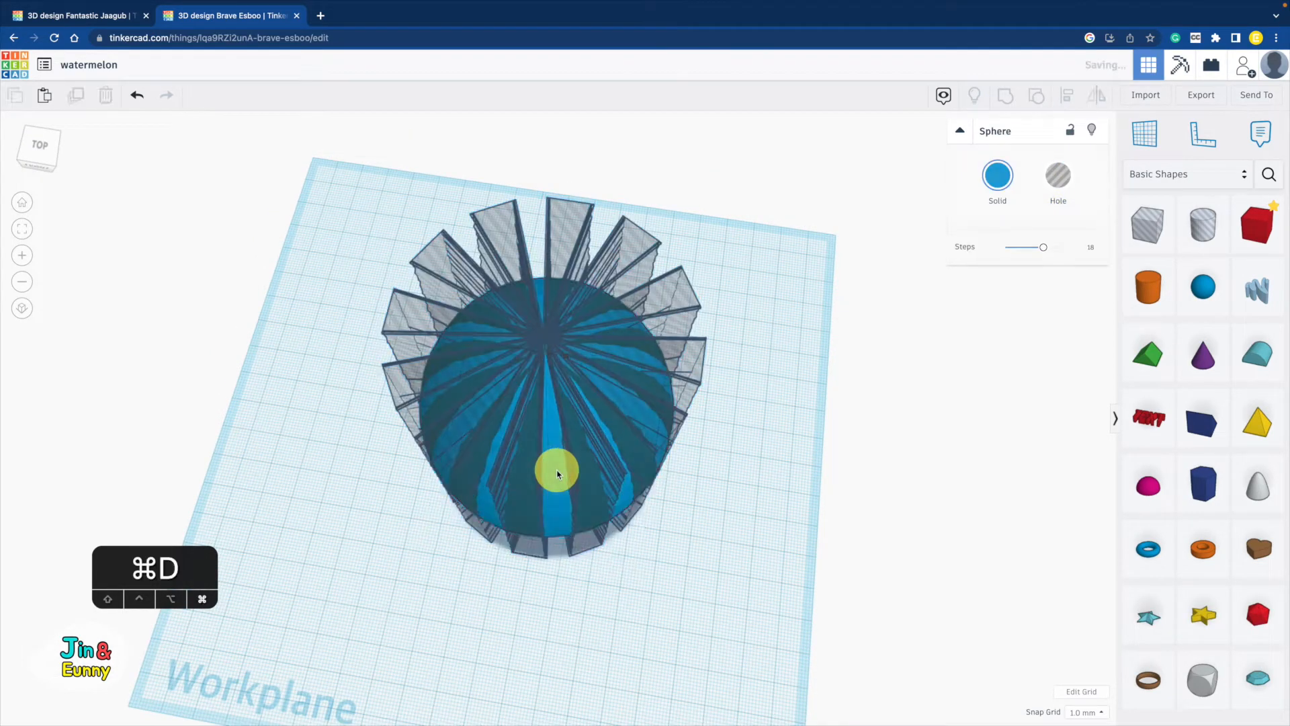
left_click(687, 318, "shift")
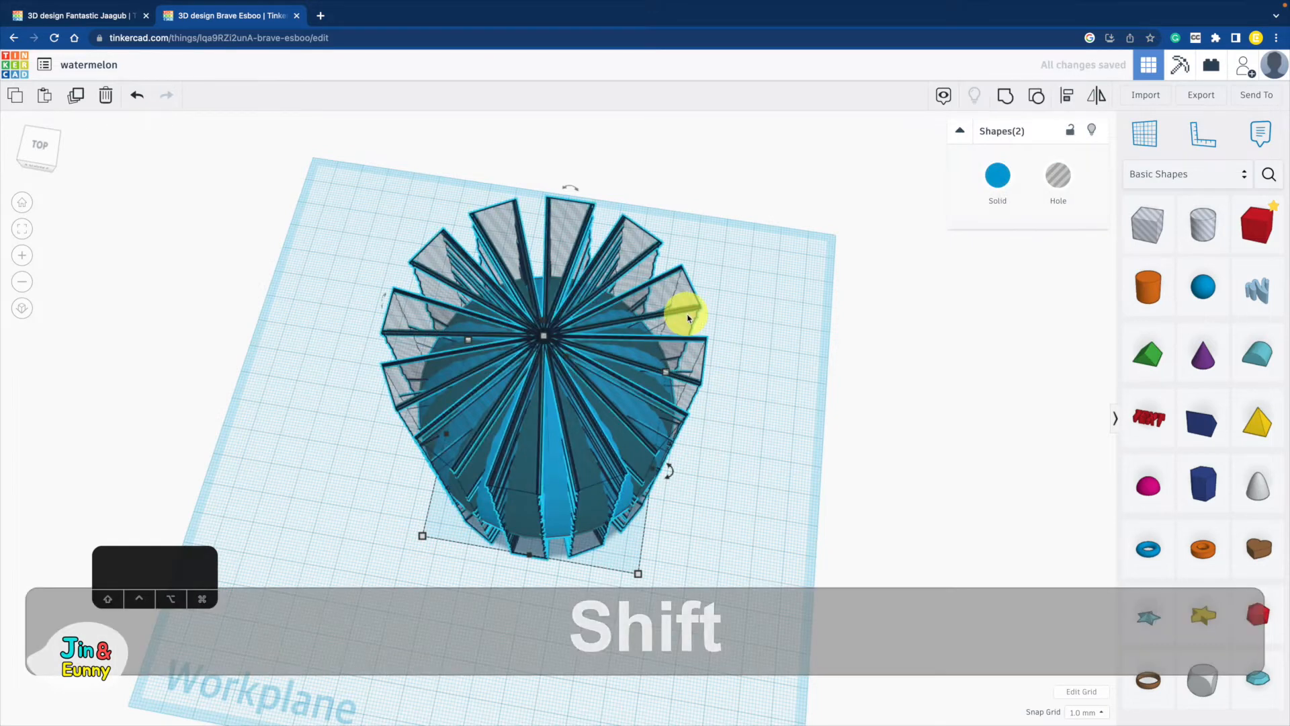
left_click(1008, 103)
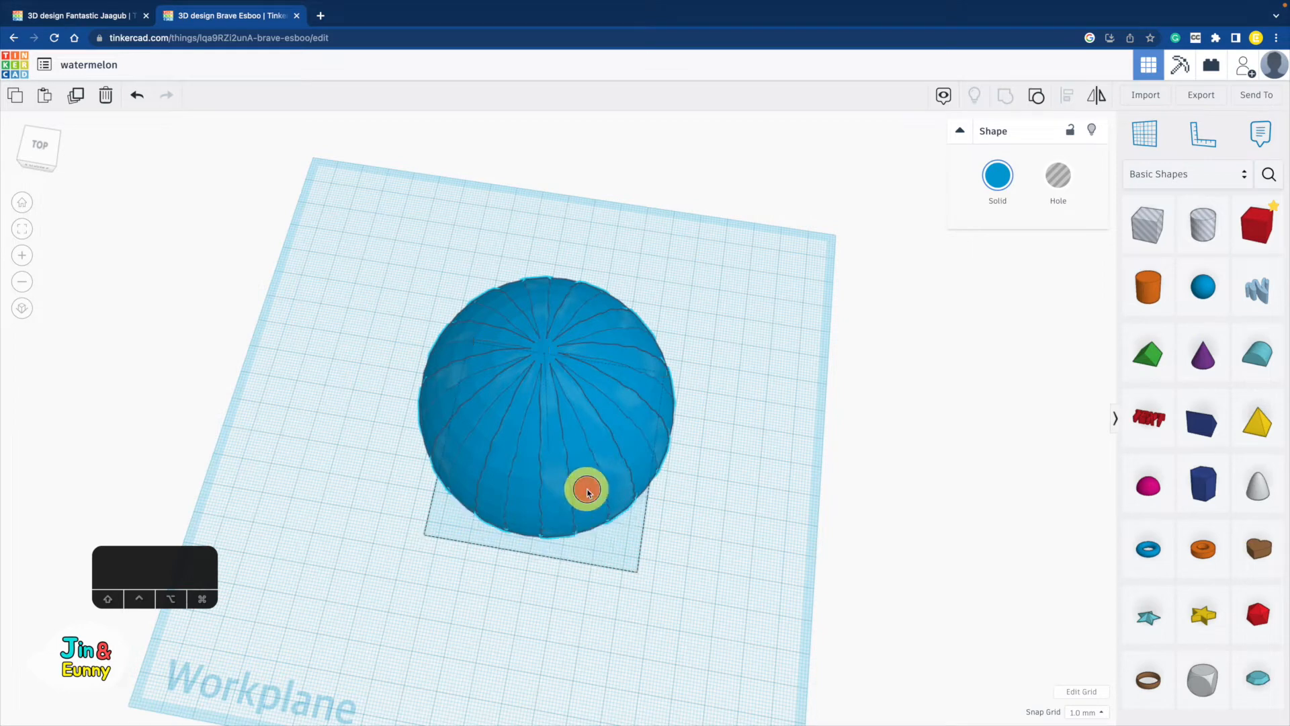
- Move the uncut sphere about 73 mm aside and place a duplicate of the carved sphere on the opposite side
left_click_drag(585, 490, 894, 524)
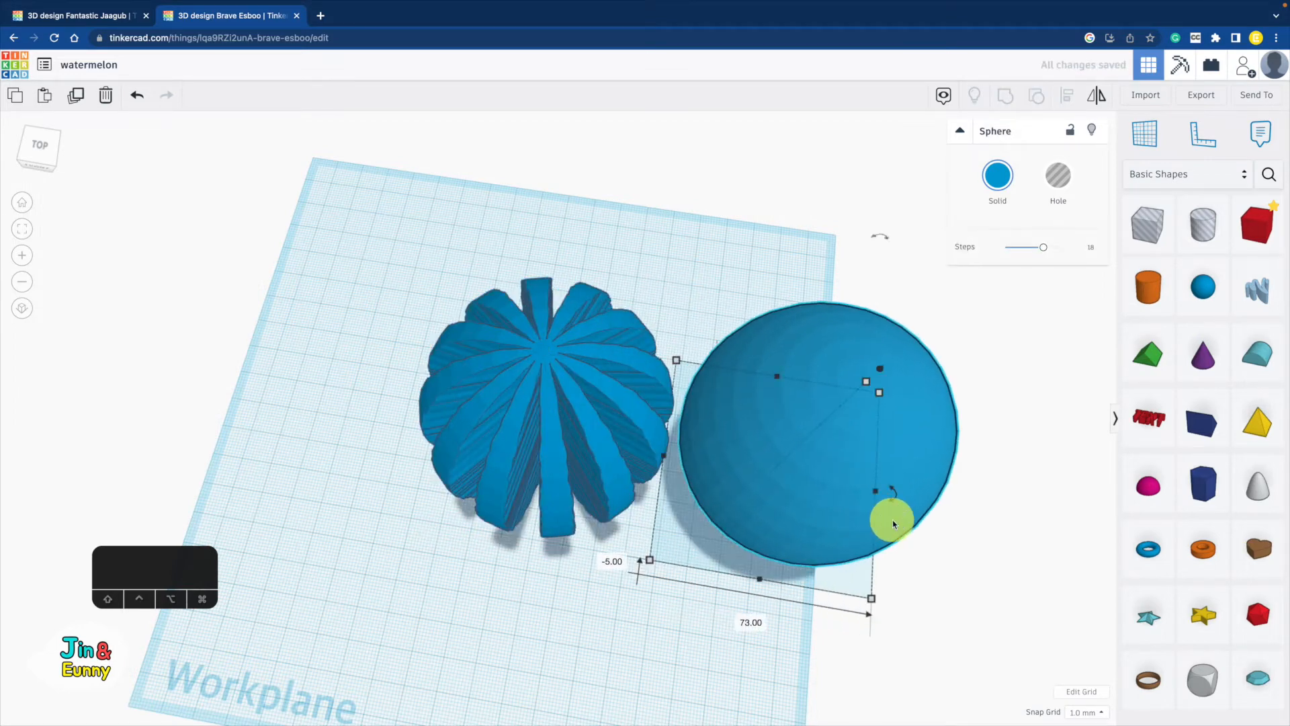
left_click(611, 467)
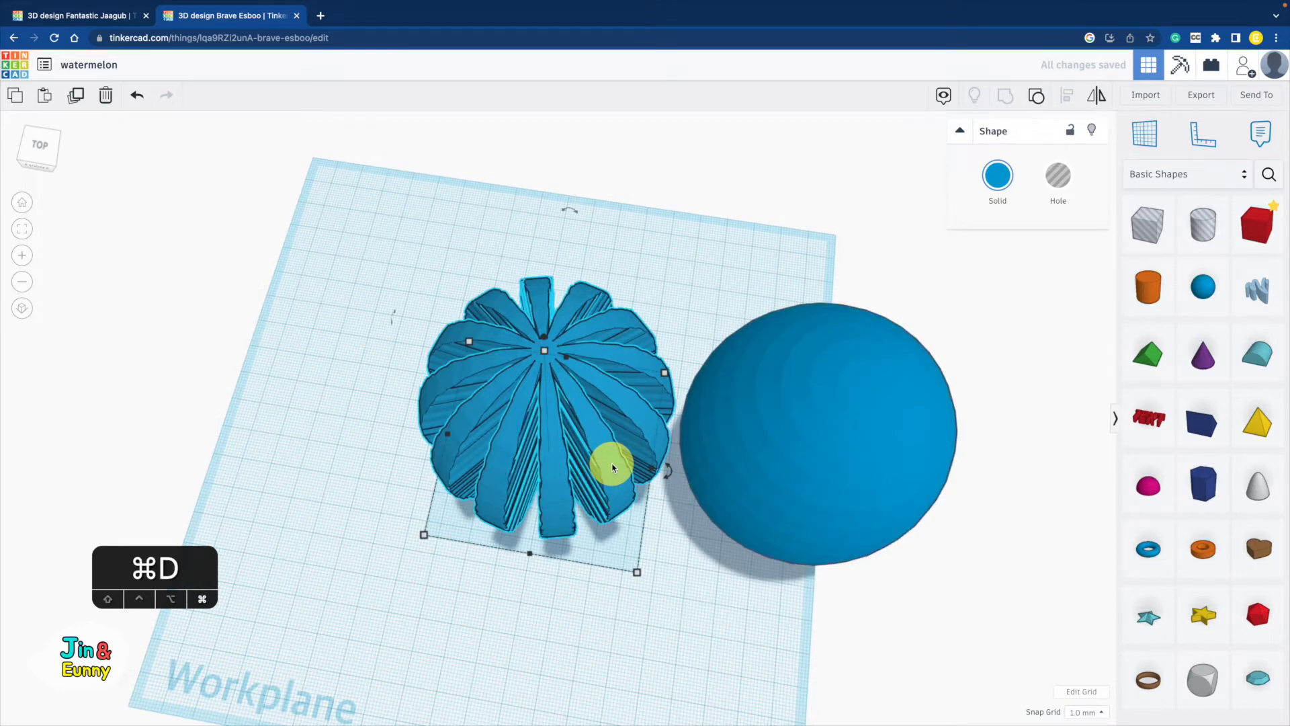
left_click_drag(611, 467, 256, 377, "shift")
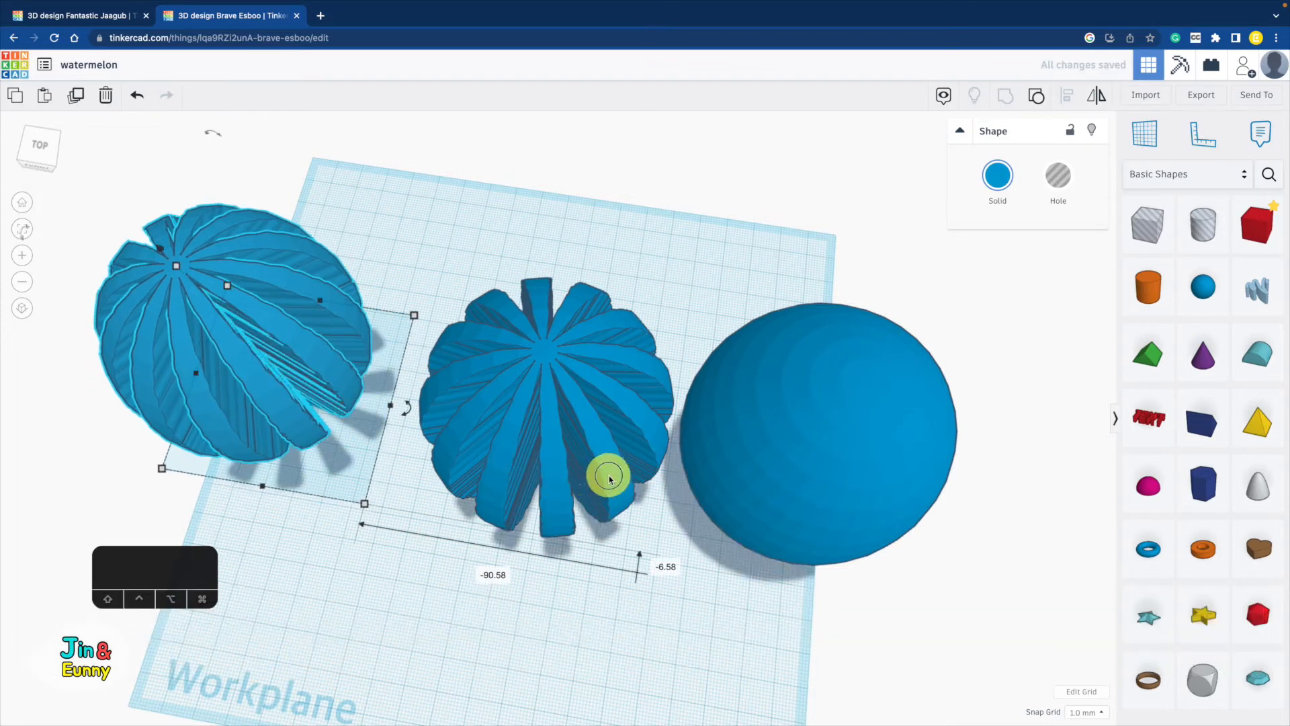
- Turn the middle carved sphere into a hole and center-align it with the uncut sphere in both horizontal directions
left_click(609, 478)
left_click(1063, 197)
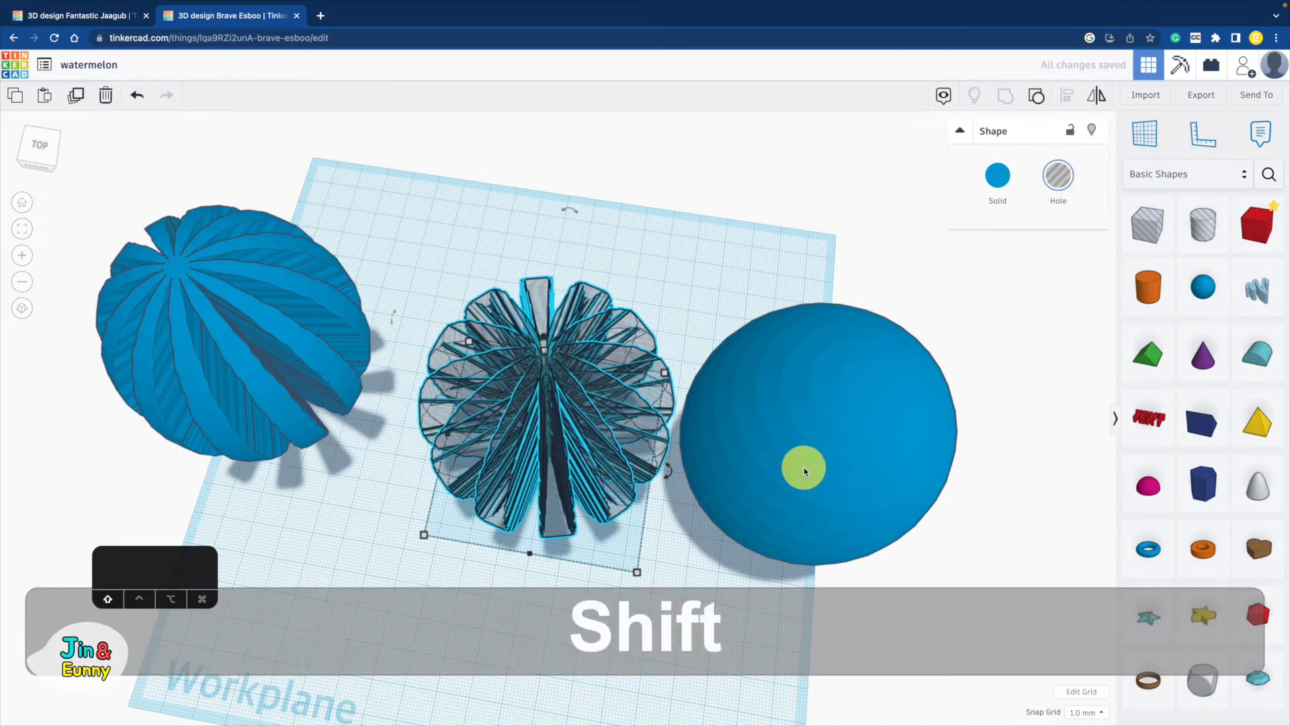
left_click(803, 466, "shift")
left_click(1067, 95)
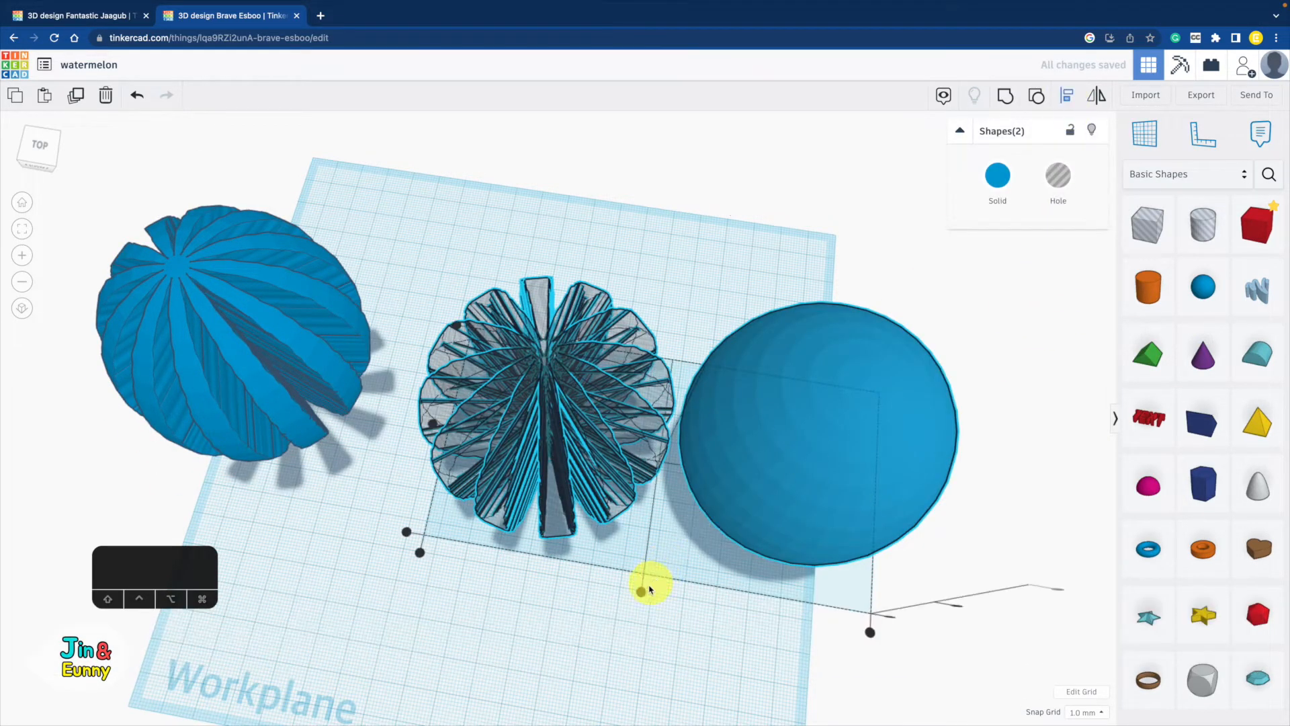
left_click(645, 586)
left_click(538, 442)
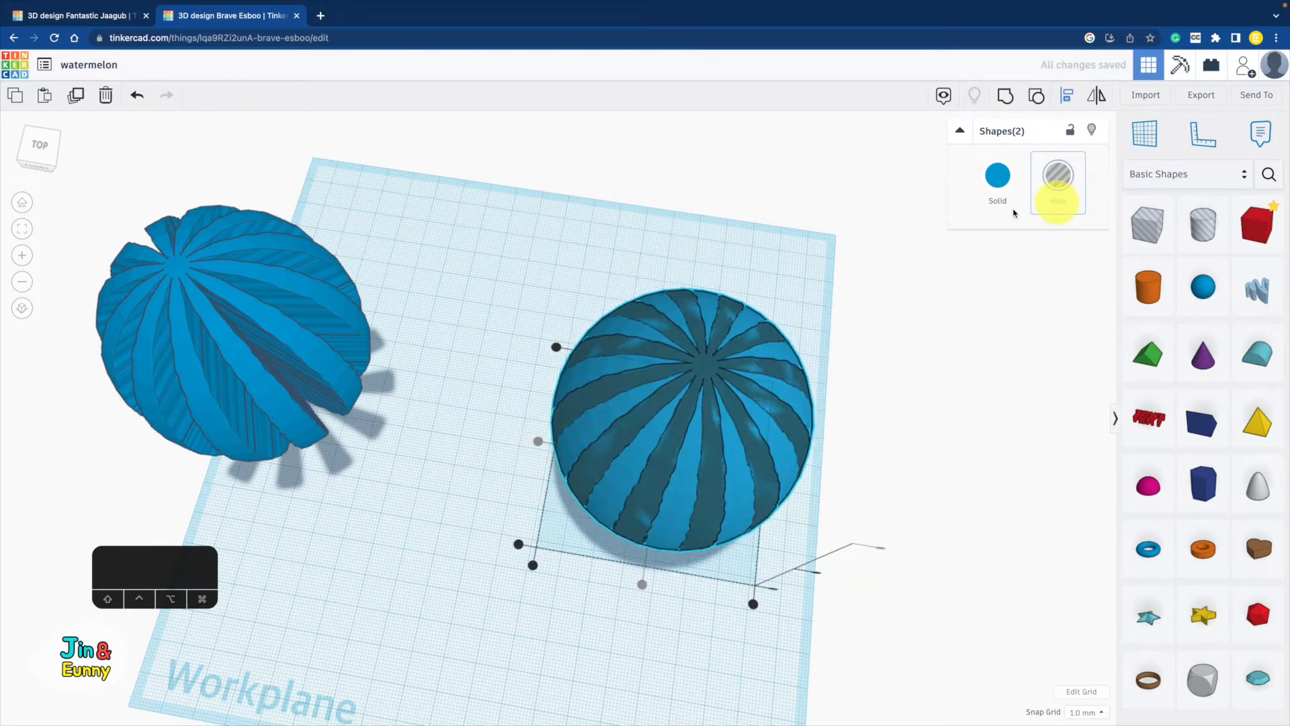
- Group the hole with the uncut sphere to leave the complementary stripes, and color the result black
left_click(1005, 97)
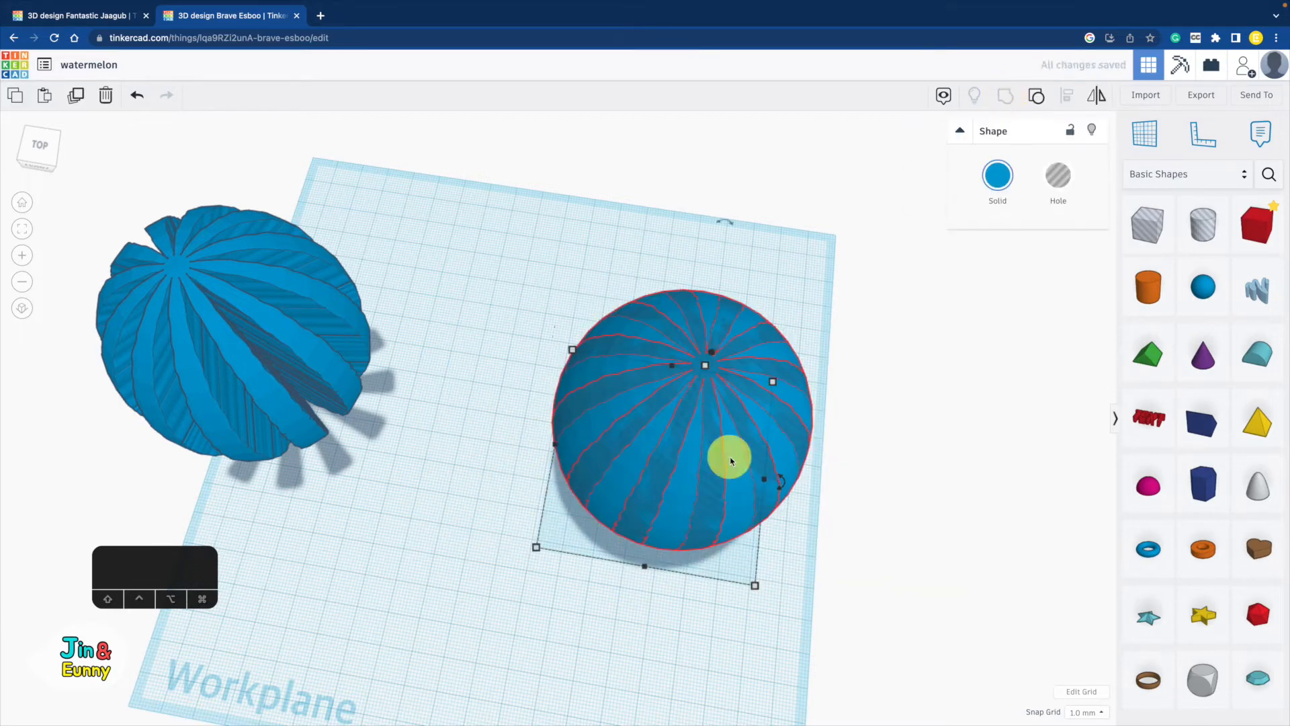
left_click(993, 173)
left_click(1238, 317)
- Color the remaining blue carved sphere dark green
left_click(262, 325)
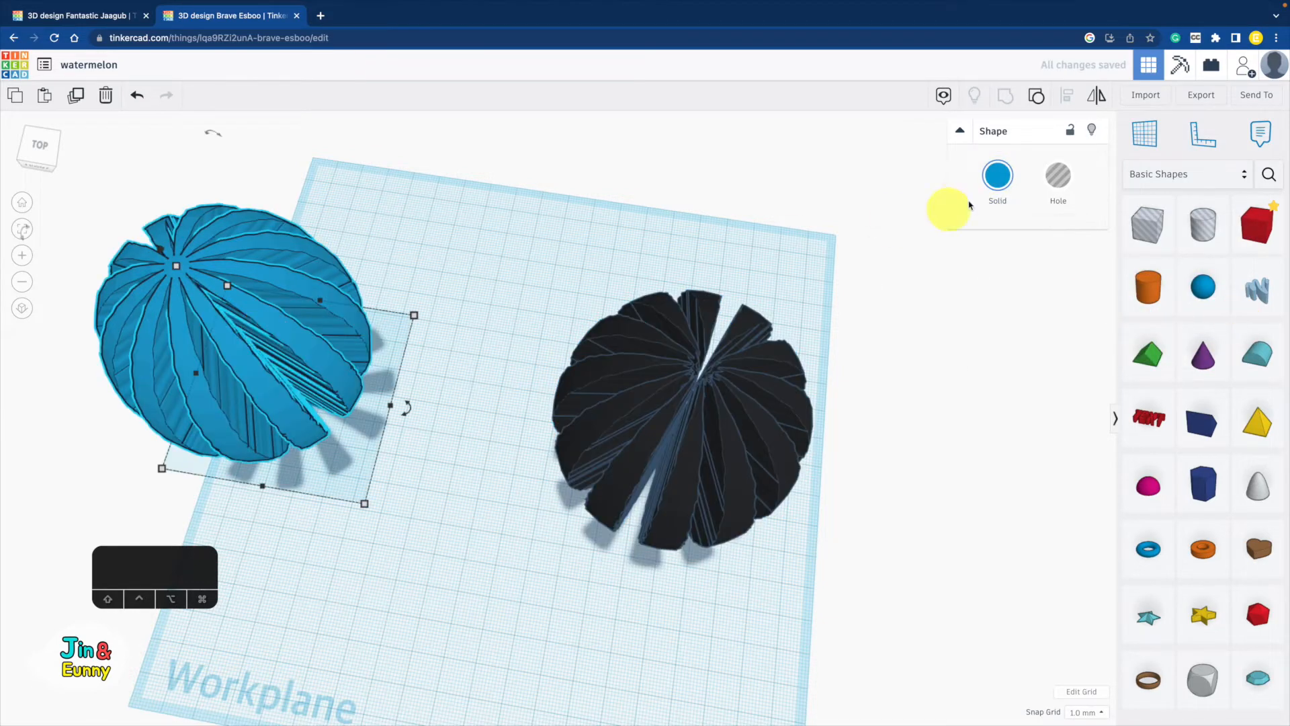
left_click(997, 192)
left_click(1052, 315)
- Align the dark green and black striped shapes on their centers so they interlock as one watermelon
left_click(719, 423, "shift")
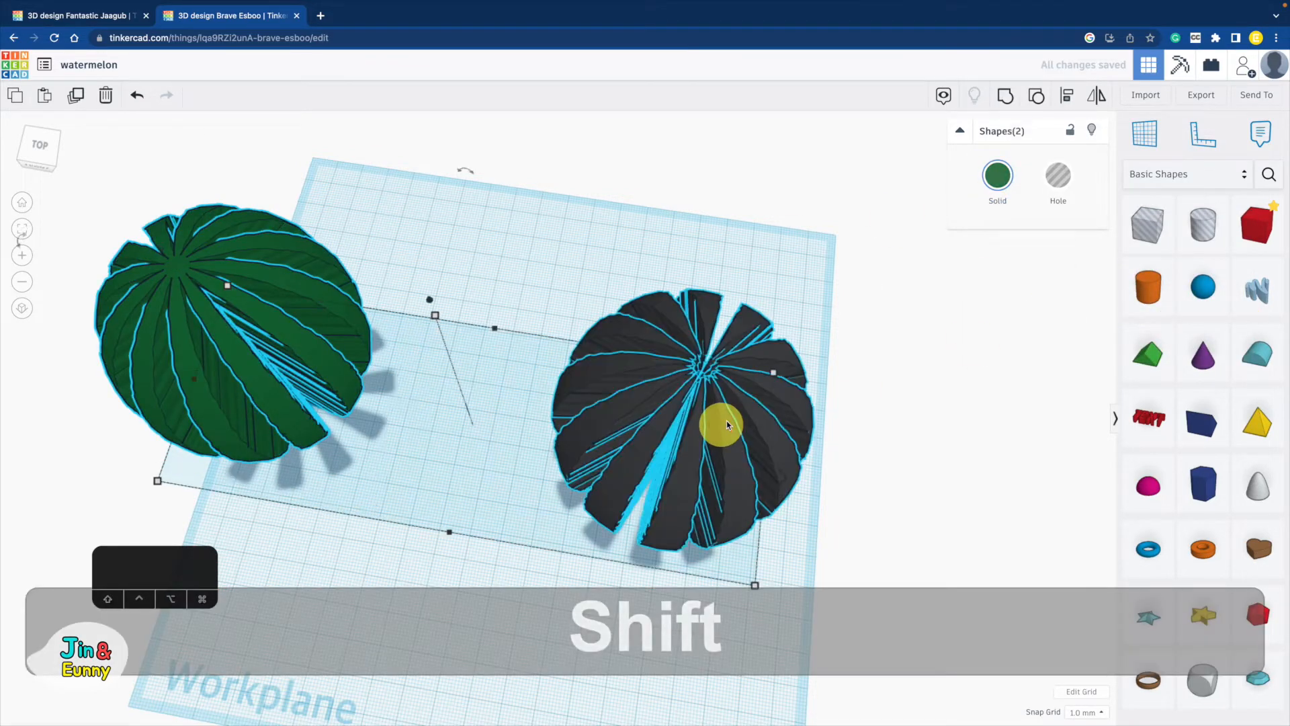
left_click(1065, 95)
left_click(447, 551)
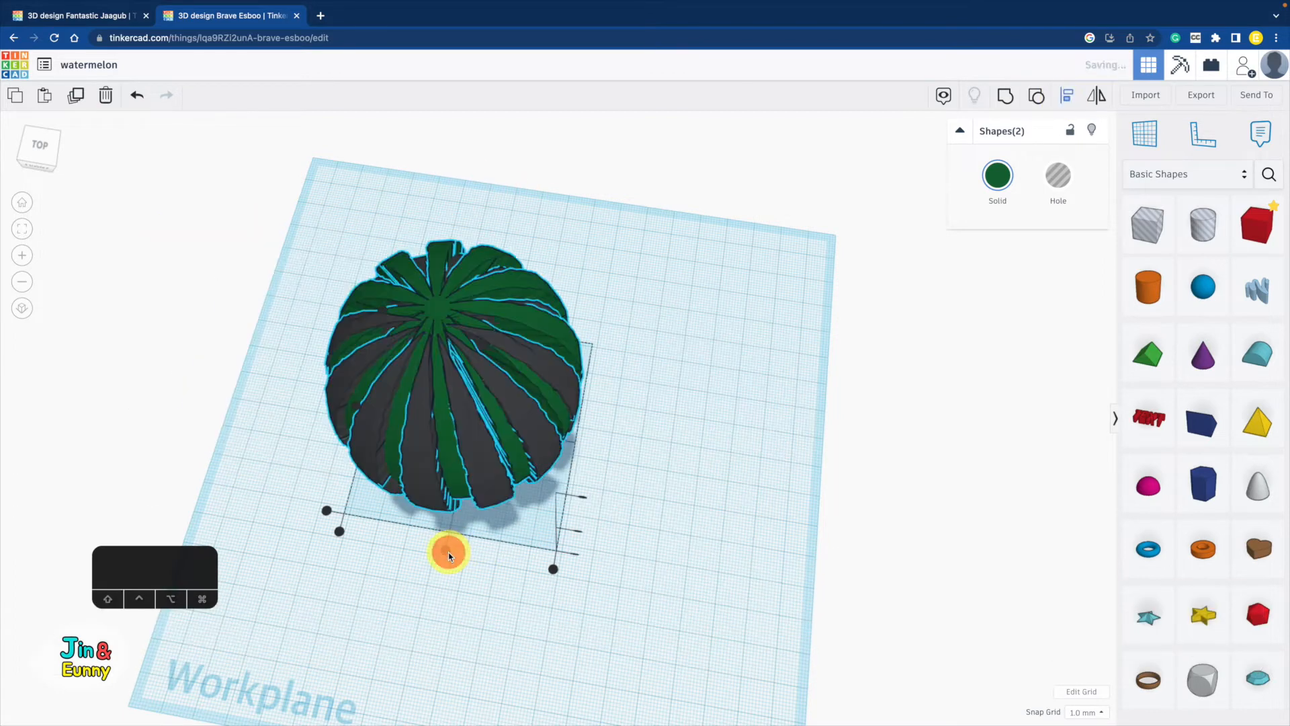
left_click(629, 464)
right_click_drag(622, 461, 685, 354)
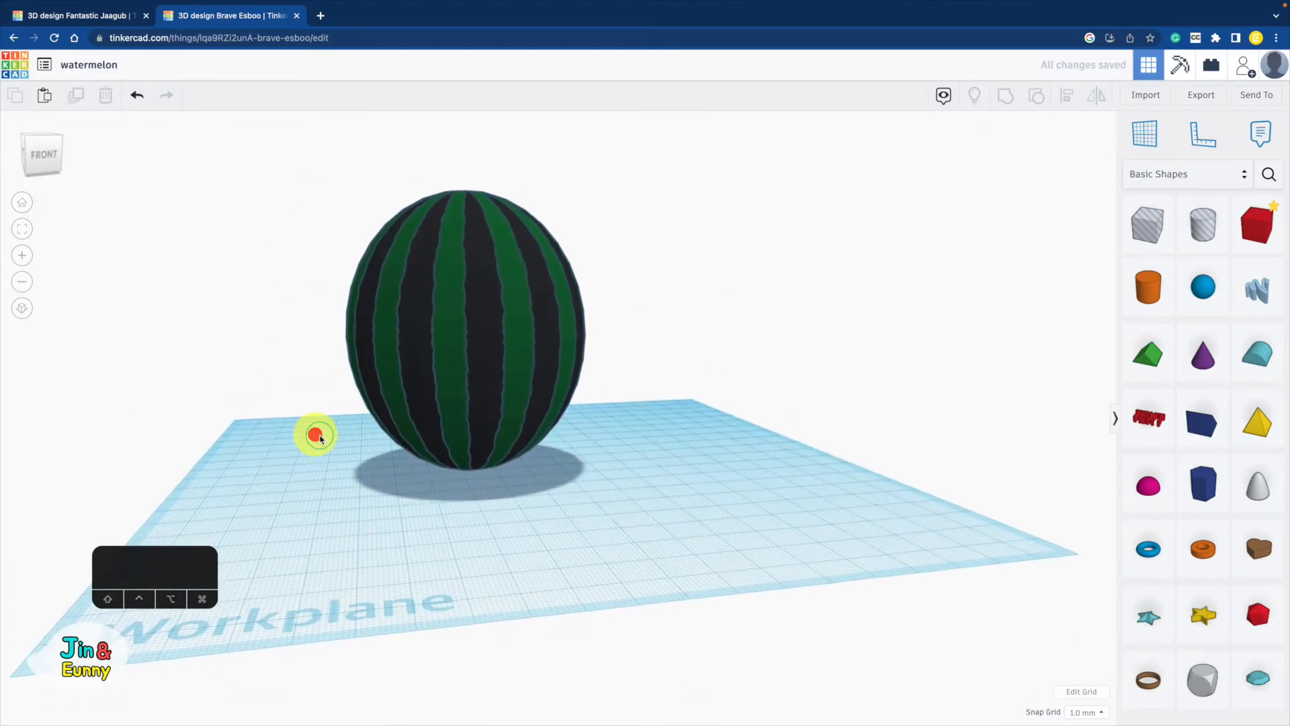
- Group the interlocking dark green and black striped shapes into one watermelon
right_click_drag(320, 437, 521, 301)
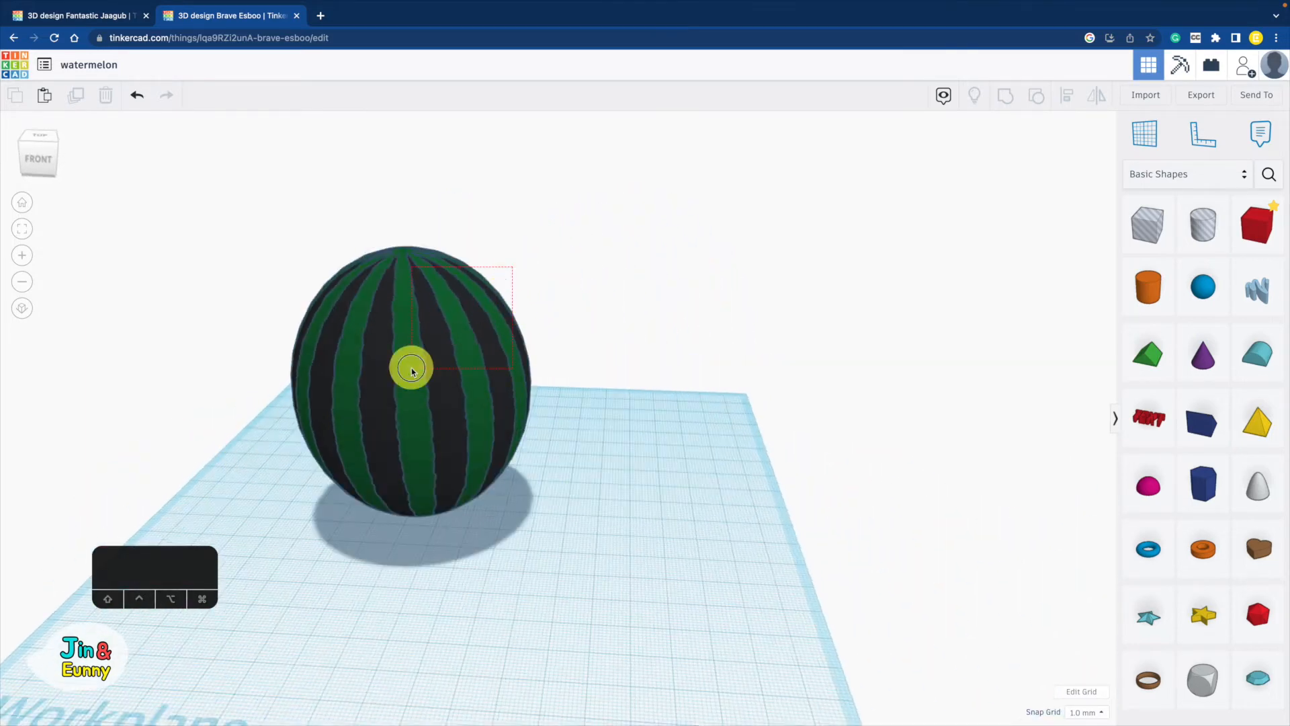
left_click_drag(412, 369, 412, 370)
left_click(1002, 100)
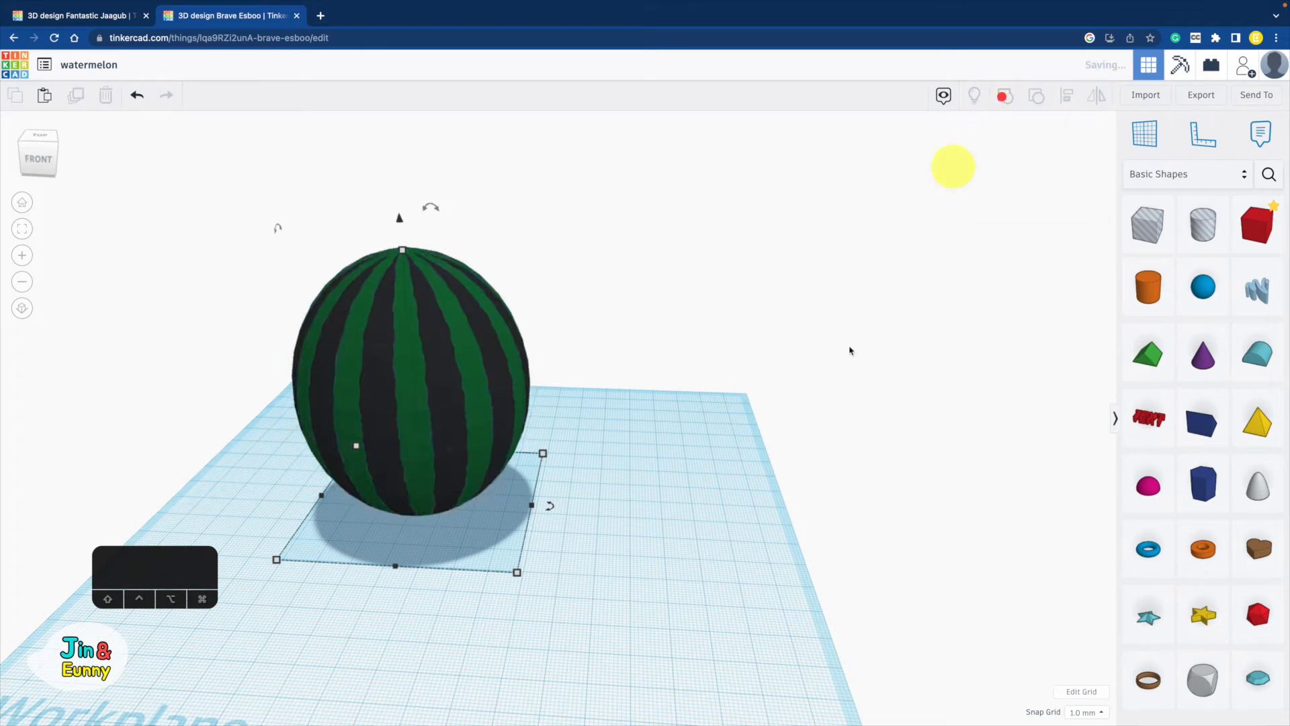
- Add a sphere beside the watermelon, sized 70 mm long, 70 mm wide and 82 mm high
left_click_drag(1203, 287, 624, 494)
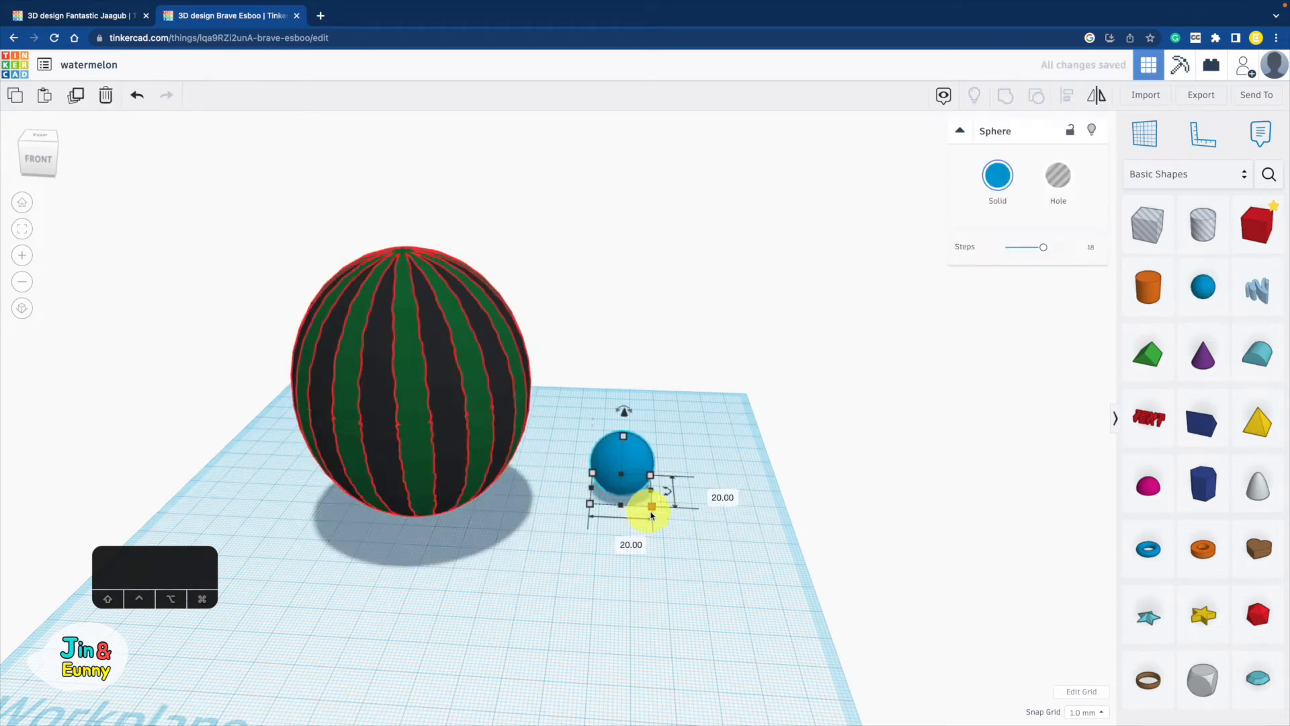
type("70")
key("Return")
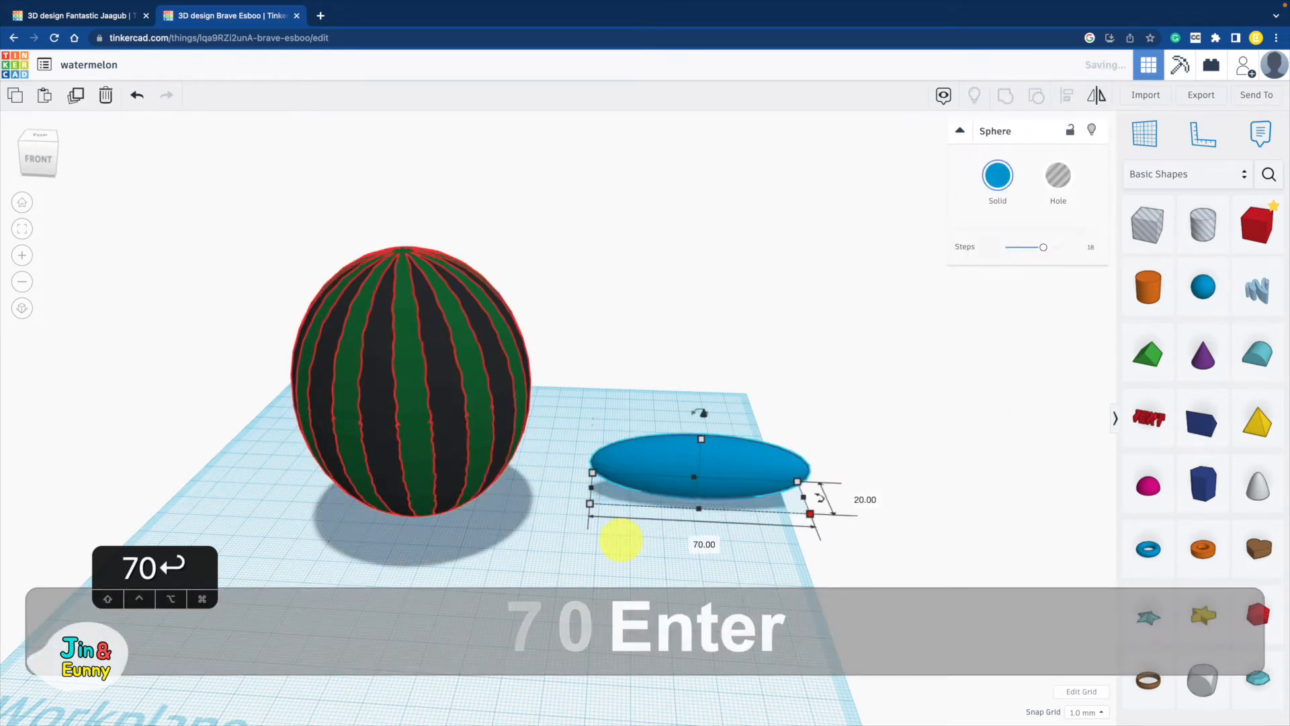
left_click(859, 501)
type("70")
key("Return")
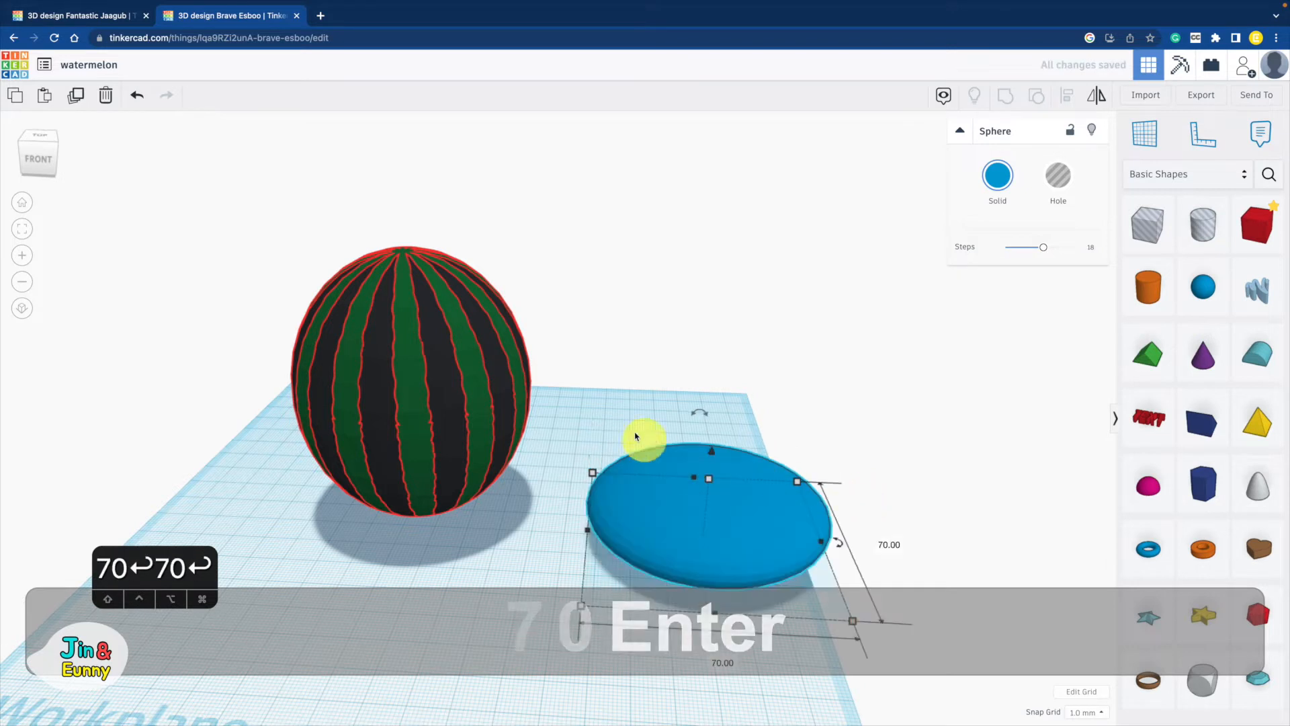
left_click(403, 252)
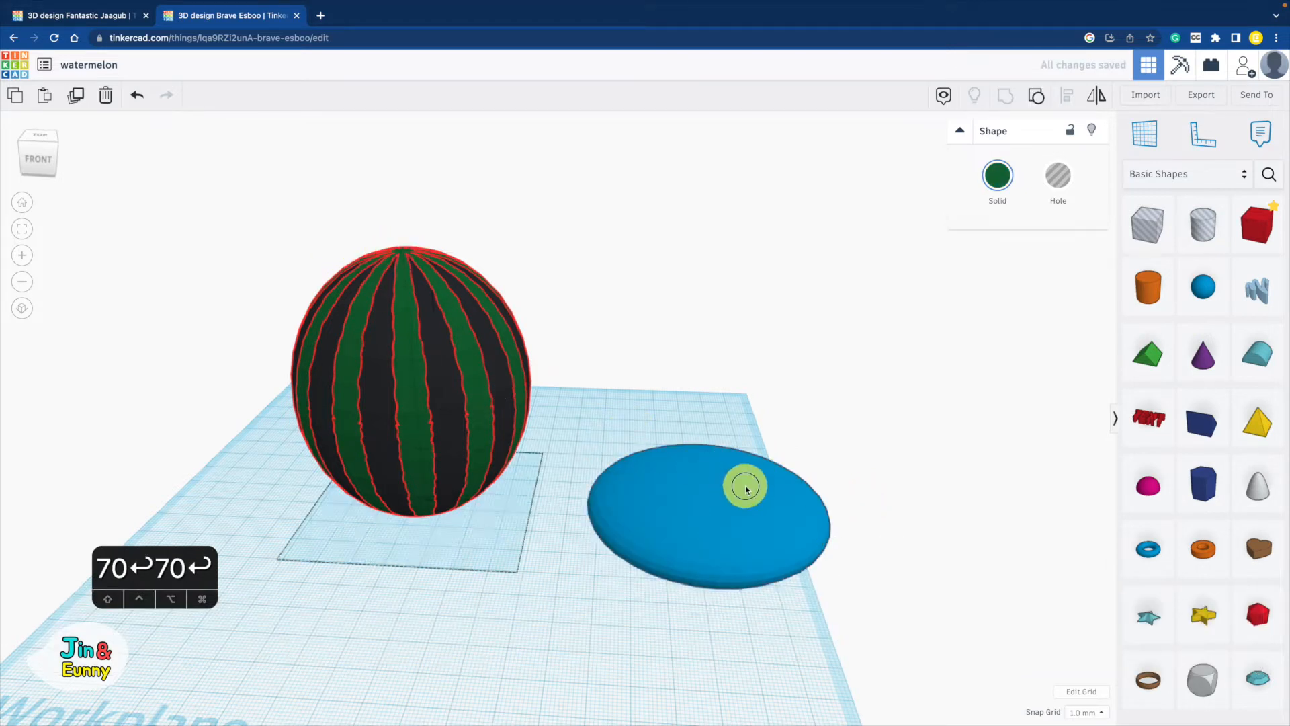
left_click(707, 481)
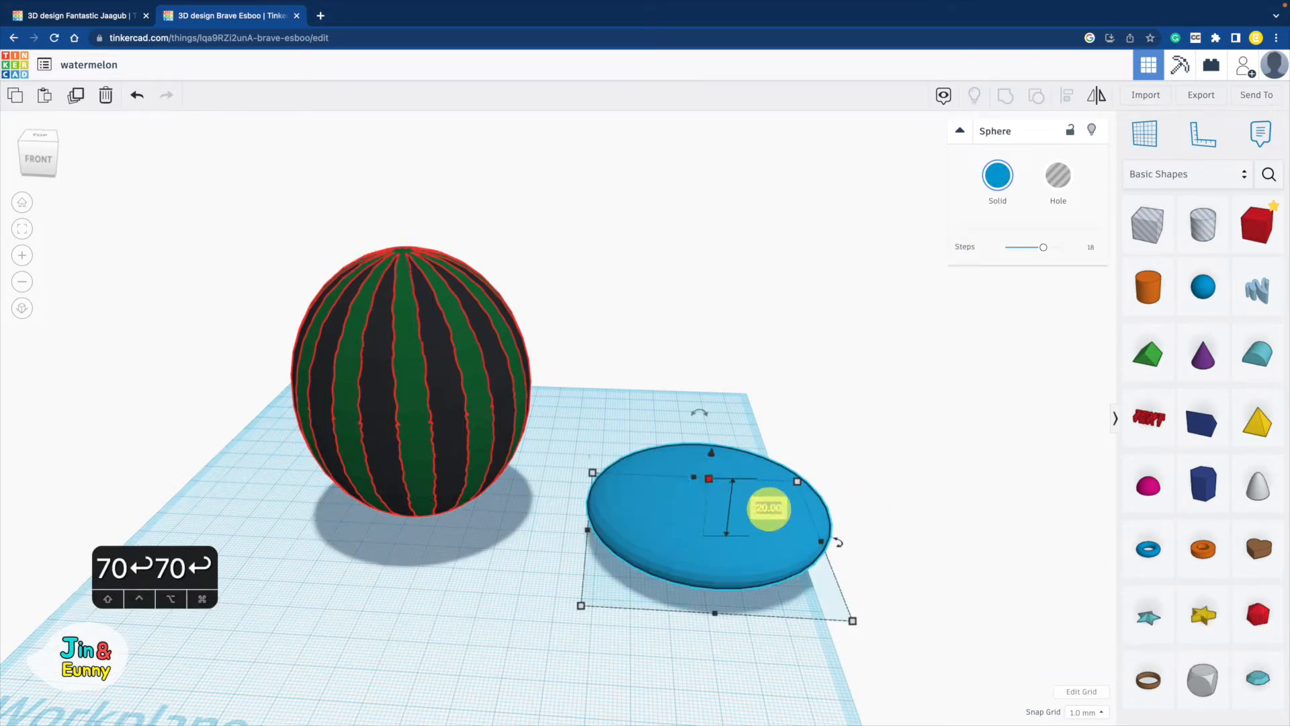
type("82")
key("Return")
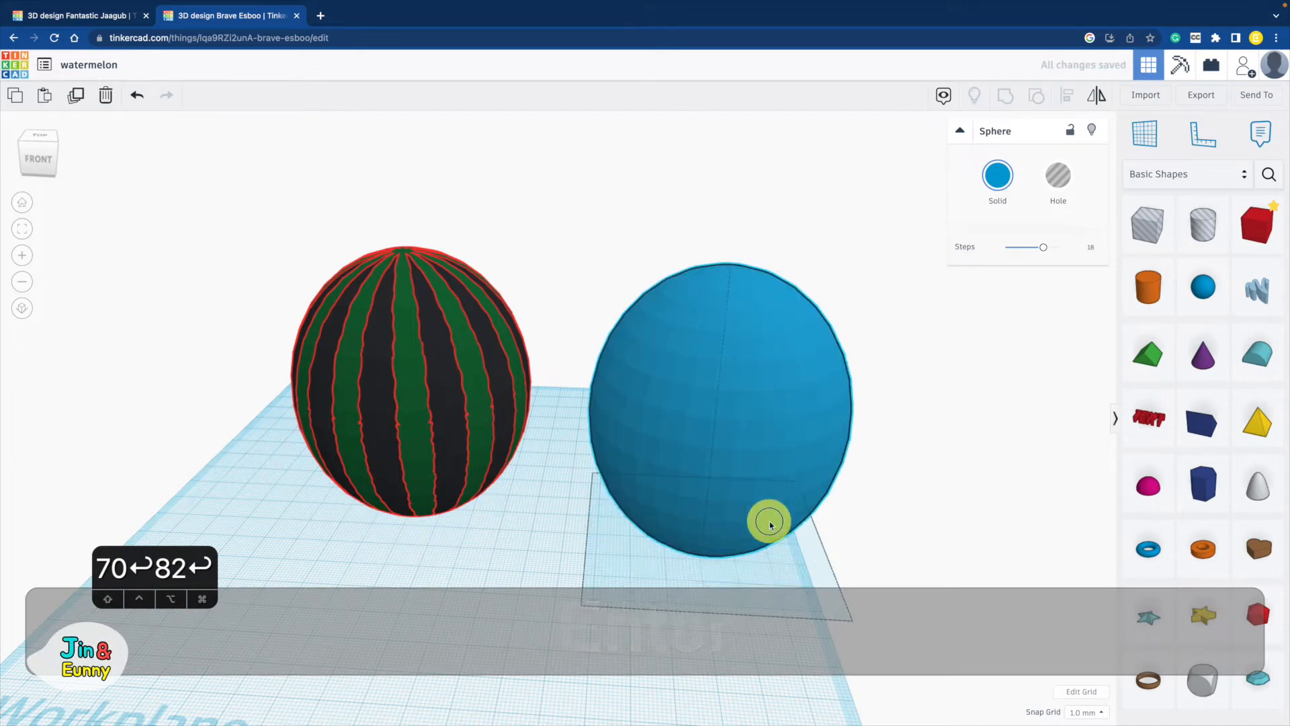
- Duplicate the blue sphere and place the copy beside the original, farther from the watermelon
right_click_drag(878, 490, 733, 469, "shift")
scroll(589, 398, "down", 5)
left_click_drag(530, 406, 740, 417, "alt+shift")
- Scale the original blue sphere uniformly about its center to 68 mm wide, and shrink its copy slightly more
left_click(487, 408)
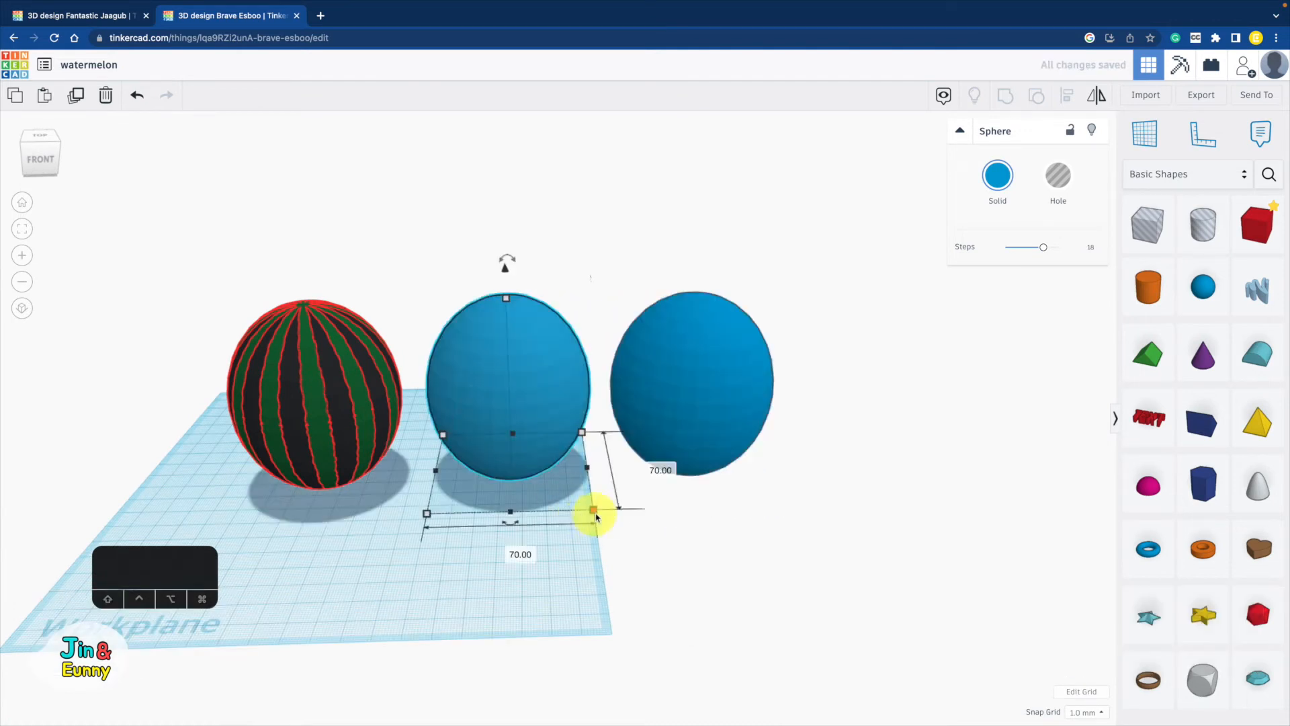
left_click_drag(595, 516, 592, 514, "alt+shift")
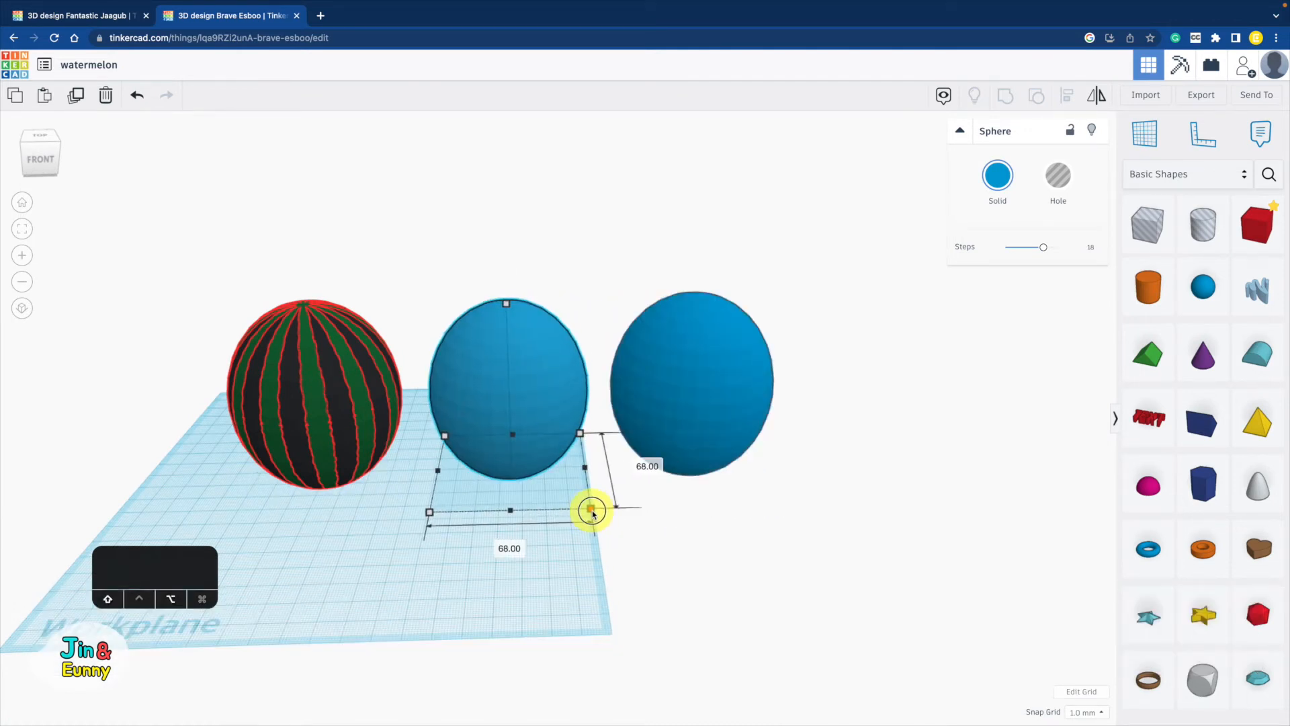
left_click(722, 457)
left_click_drag(778, 516, 773, 502, "alt+shift")
left_click(875, 453)
- Color the smaller blue sphere red and set its steps to 24
left_click(723, 415)
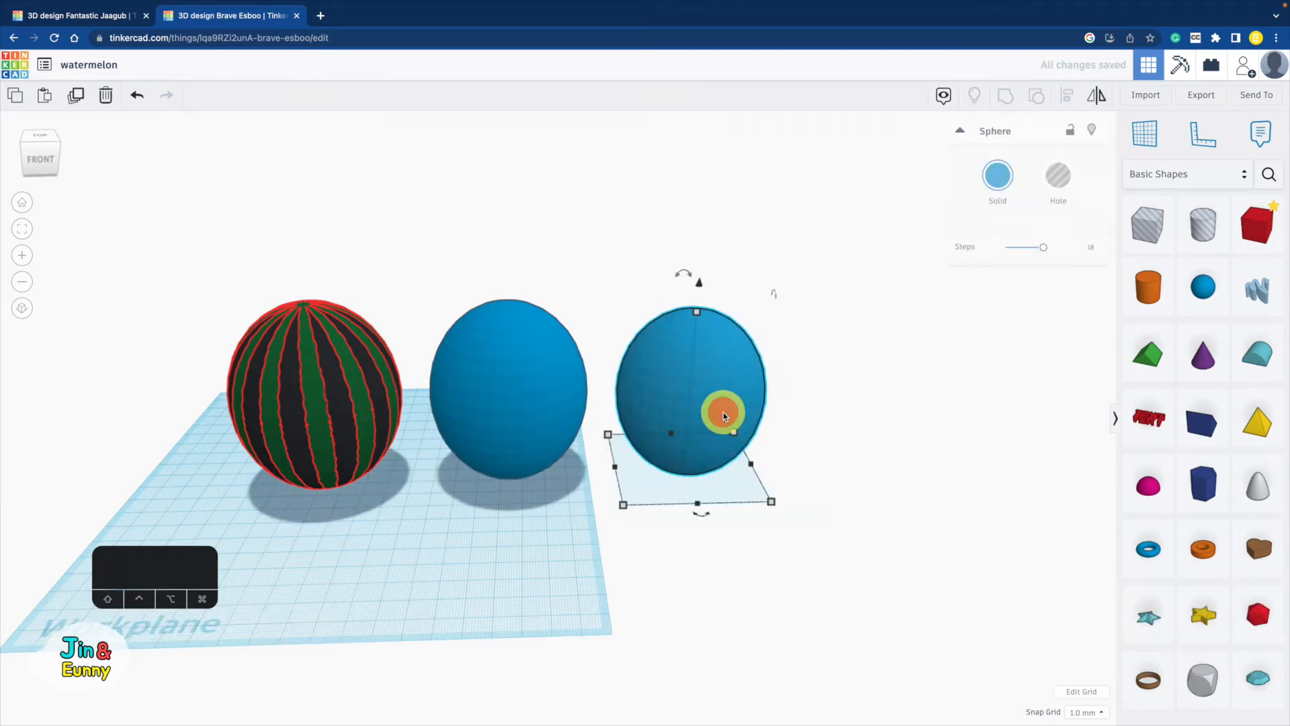
left_click(998, 198)
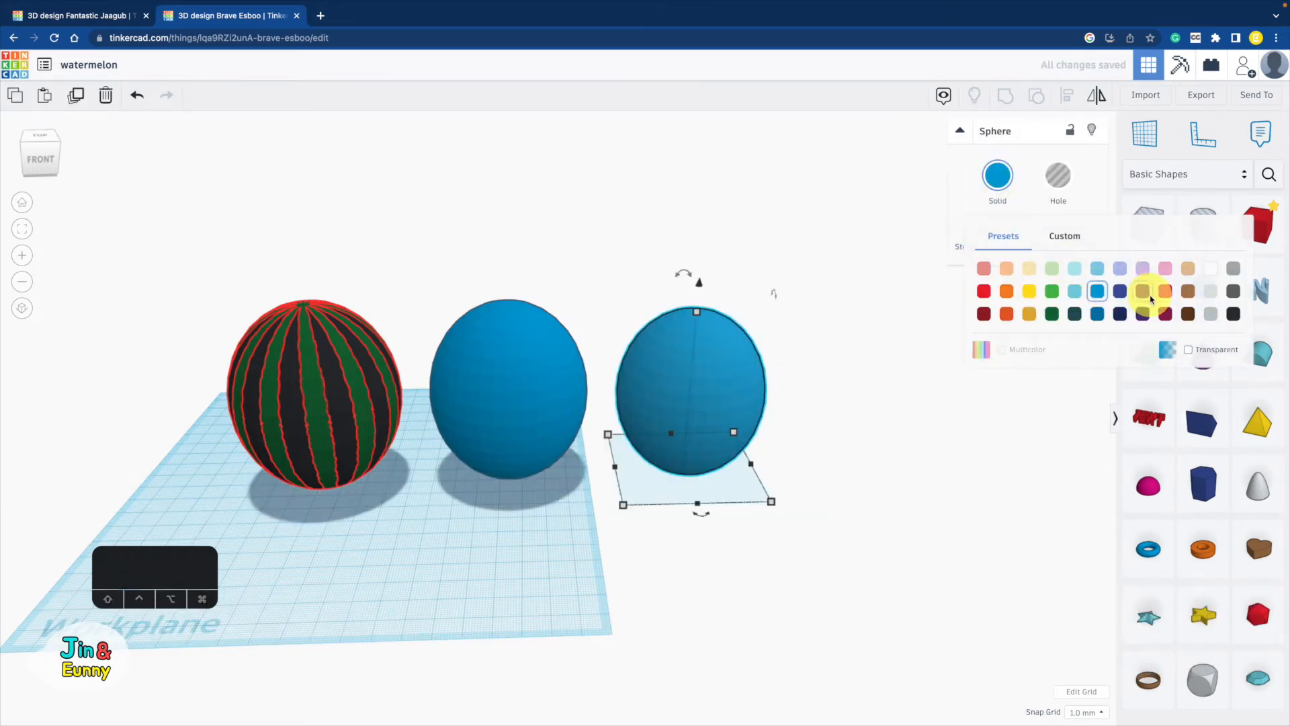
left_click(983, 291)
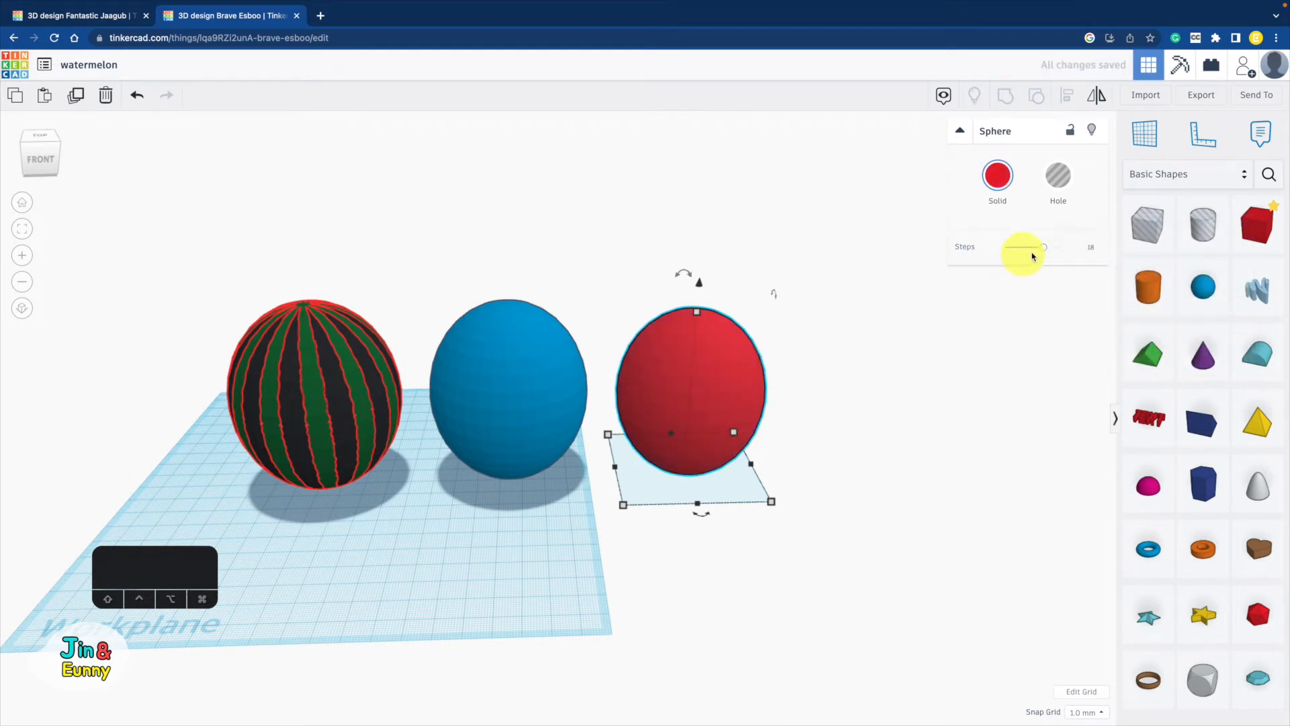
- Set the middle blue sphere's steps to 24 and color it light green
left_click(498, 388)
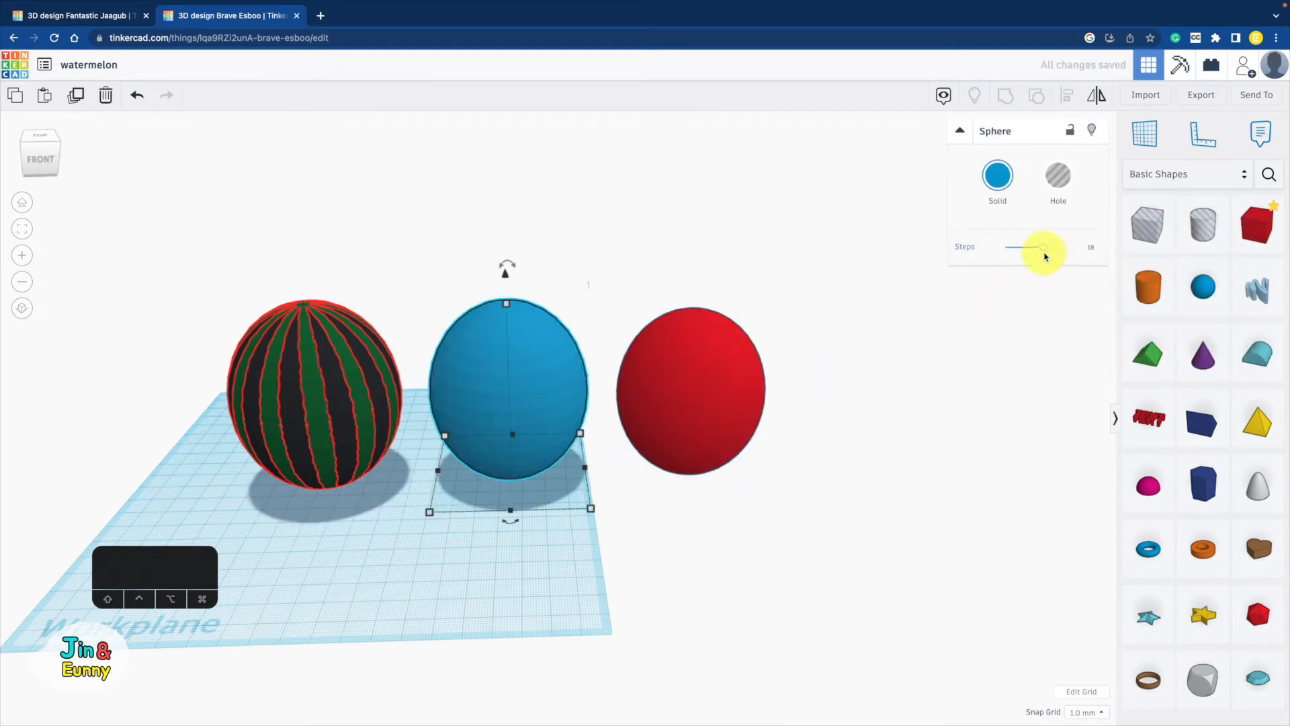
left_click_drag(1046, 251, 1089, 248)
left_click(996, 177)
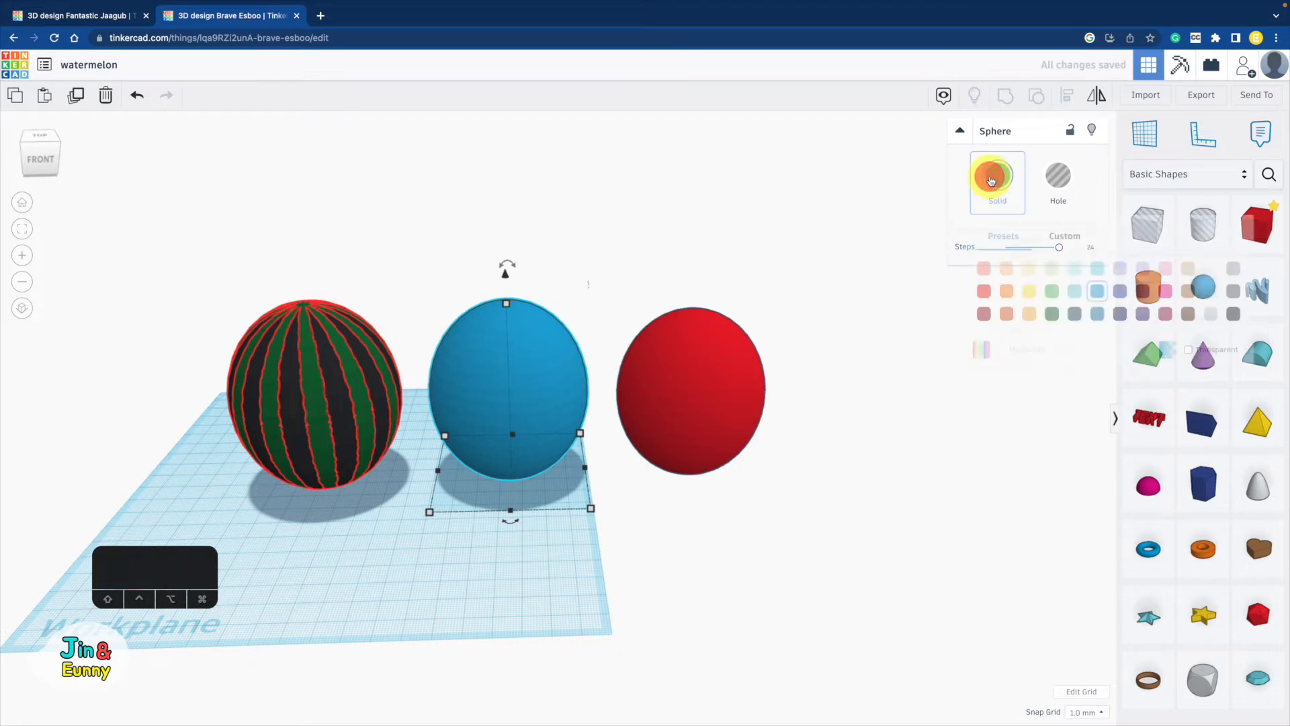
left_click(1050, 271)
- Duplicate the red sphere and move the copy about 74 mm sideways, away from the original
left_click(723, 400)
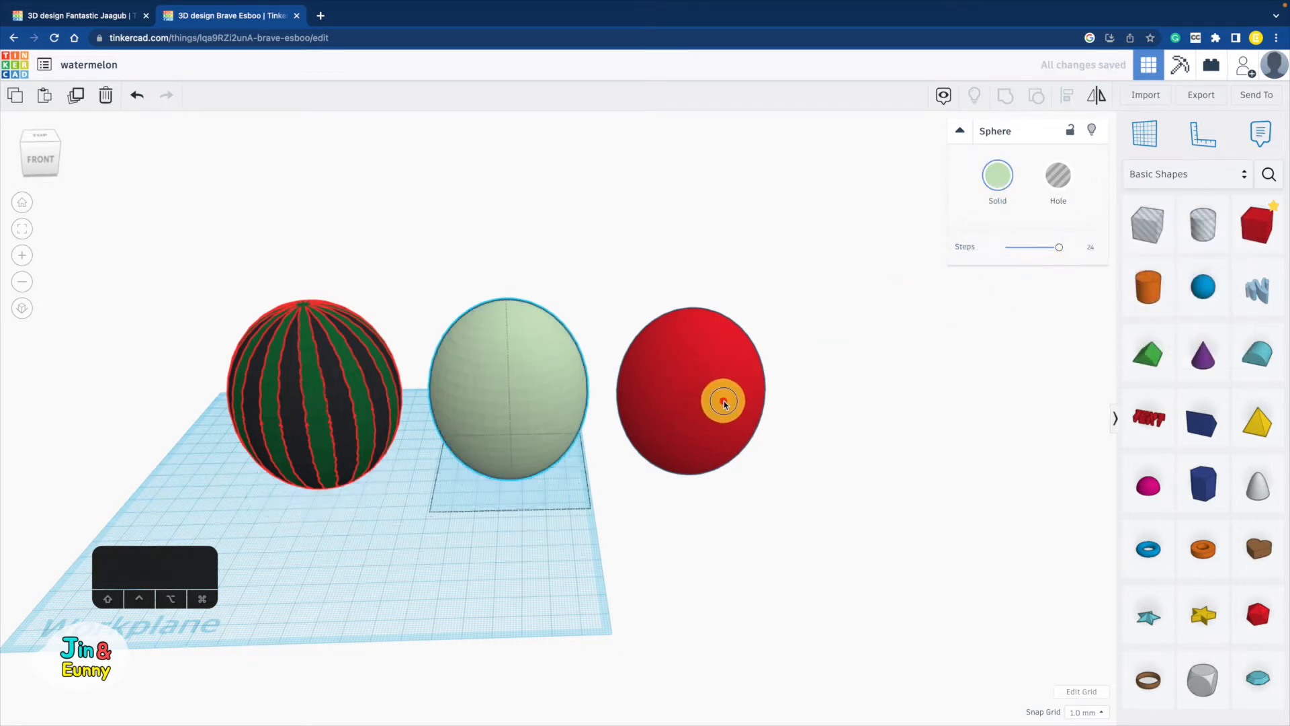
key("super+d")
left_click_drag(679, 417, 871, 418, "shift")
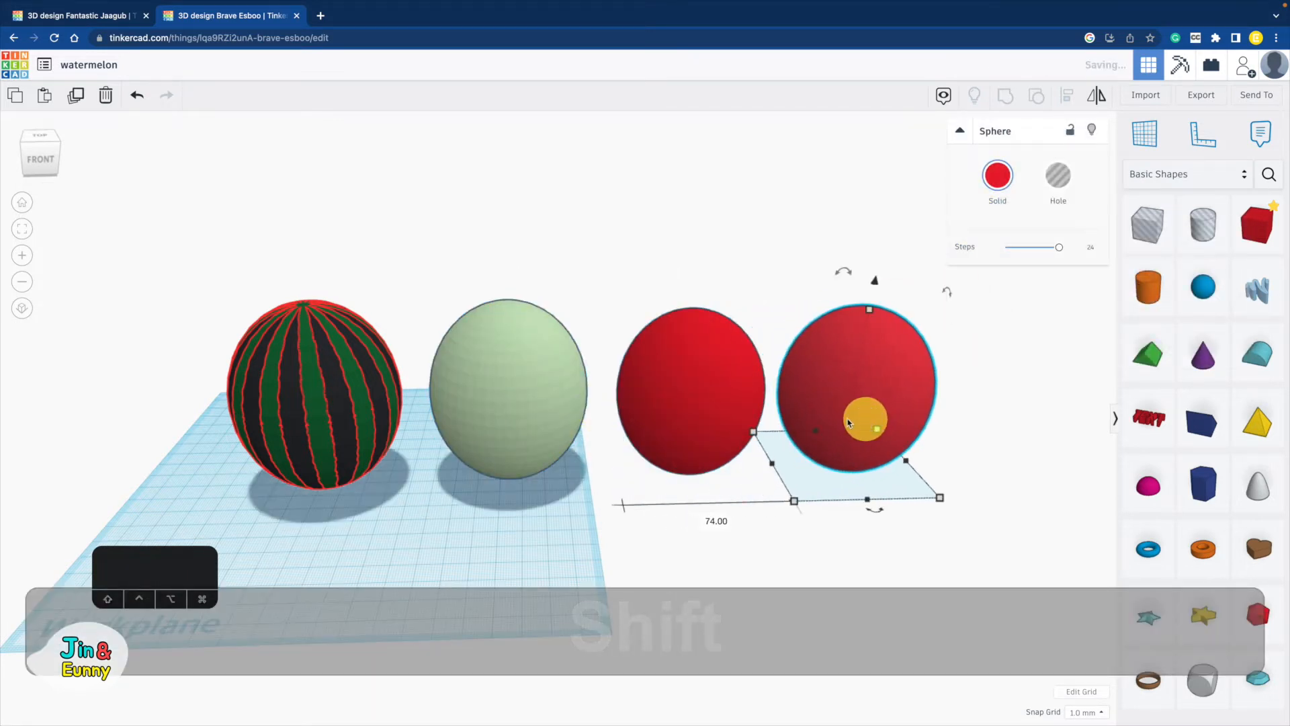
- Hollow out the light green sphere by grouping it with the original red sphere, turned into a hole and center-aligned inside it
left_click(726, 390)
left_click(1052, 189)
left_click(525, 379, "shift")
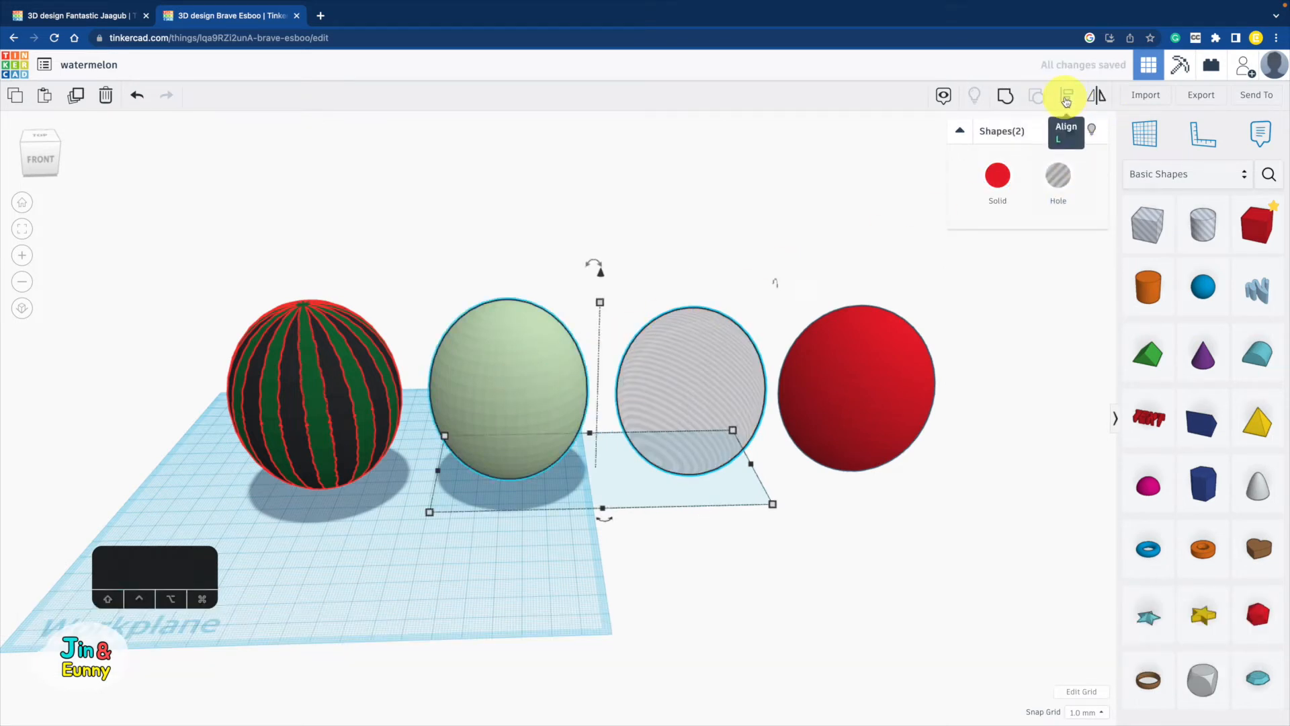
left_click(1067, 101)
left_click(606, 518)
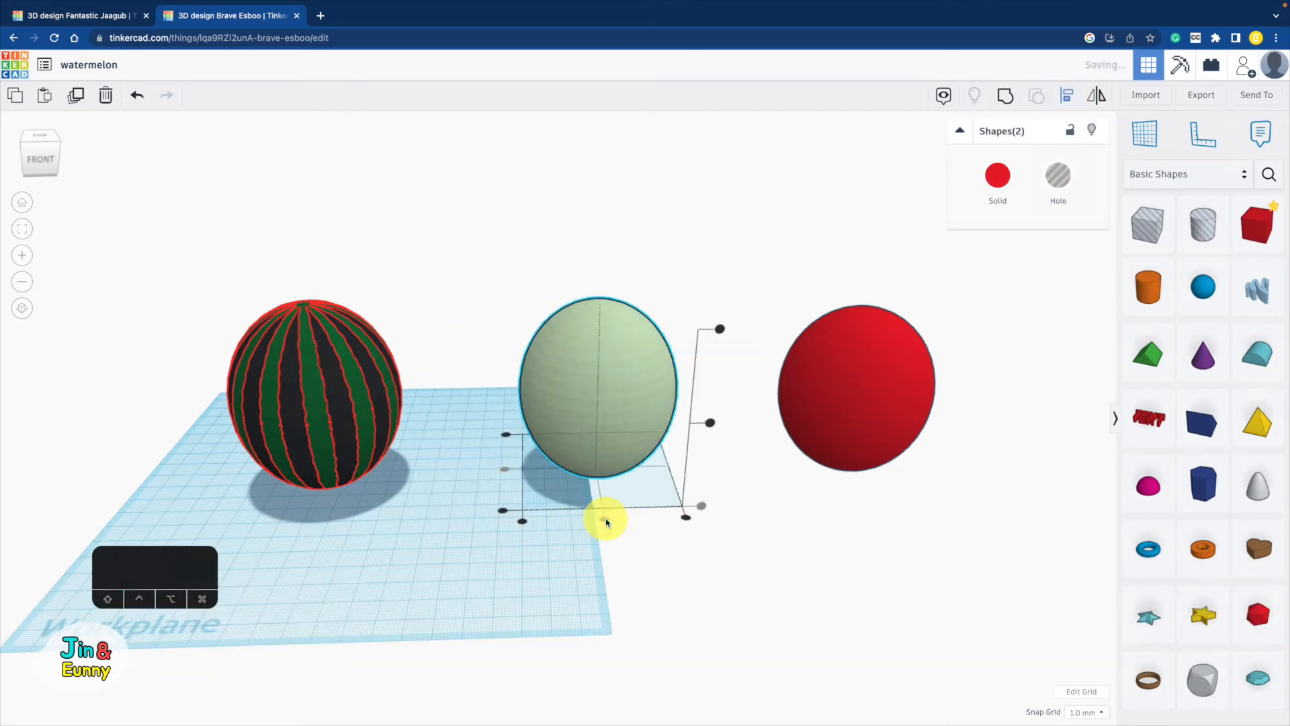
left_click(710, 423)
left_click(1005, 96)
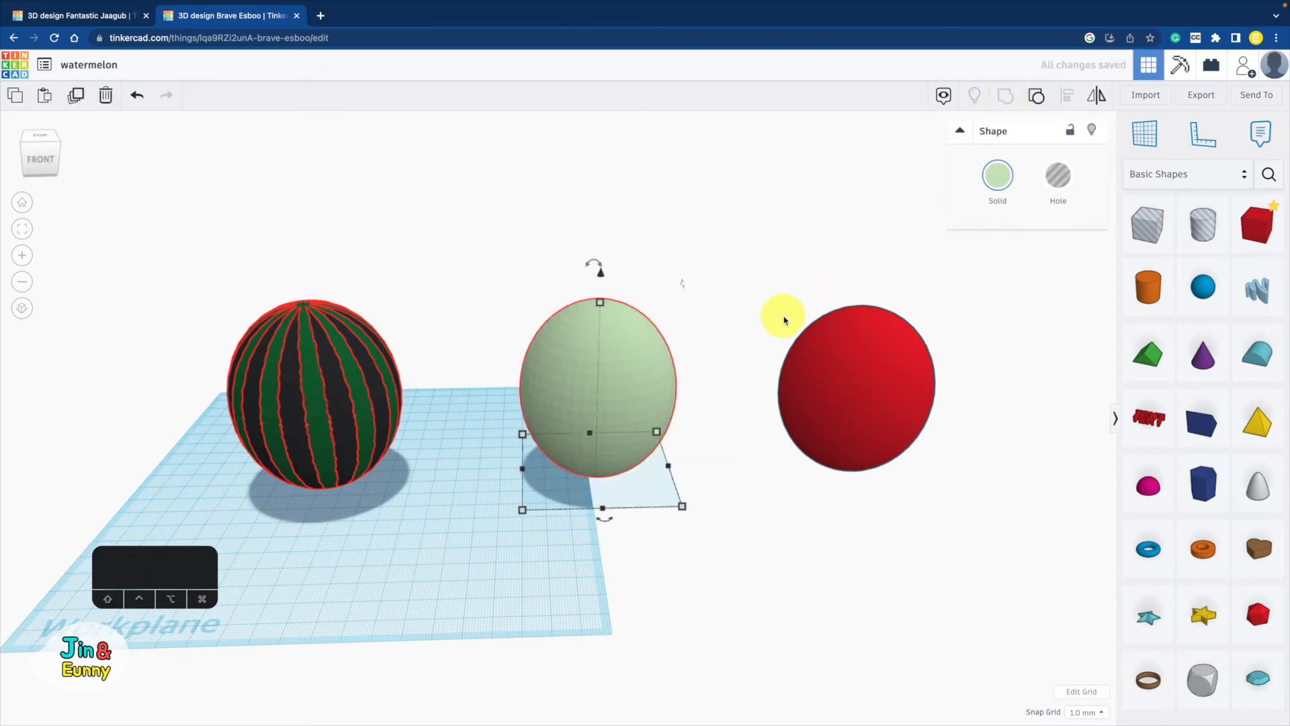
- Turn on Multicolor for the grouped watermelon to bring back its dark green and black stripes
left_click(288, 354)
left_click(998, 175)
left_click(1003, 350)
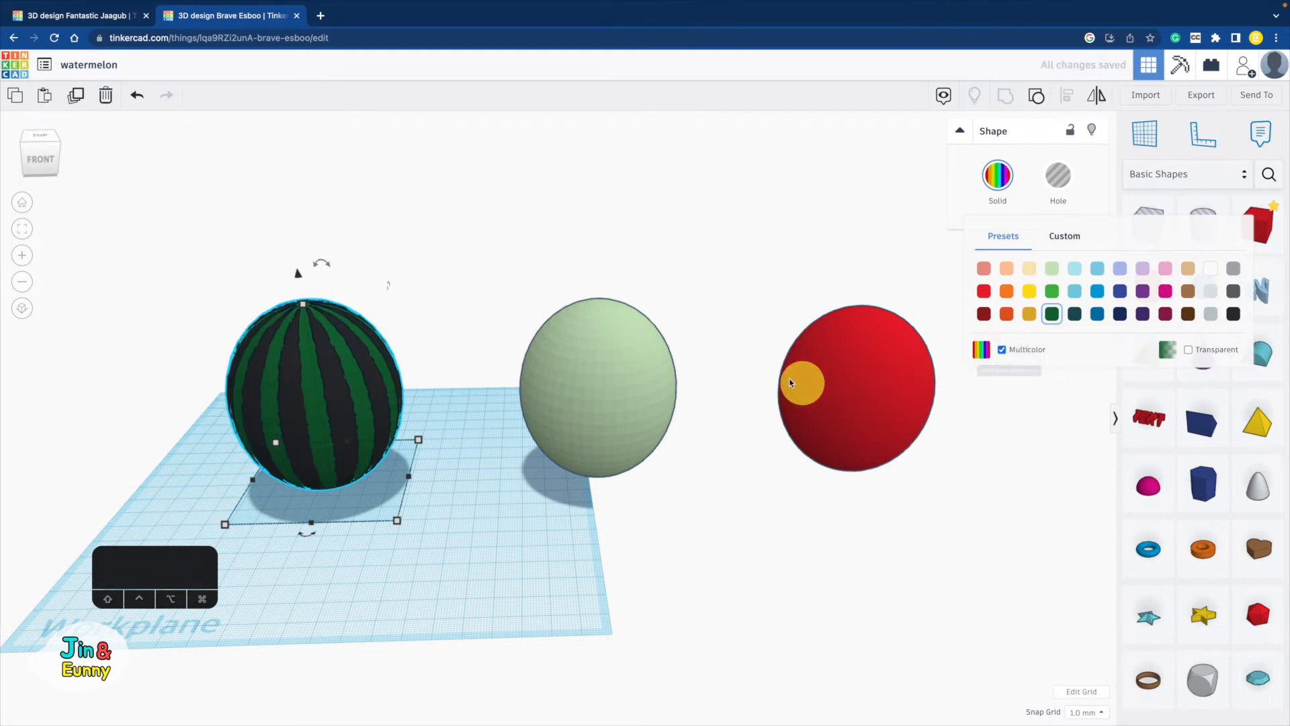
left_click(778, 368)
- Center-align the remaining red sphere inside the hollow light green shell and group them
left_click(845, 412)
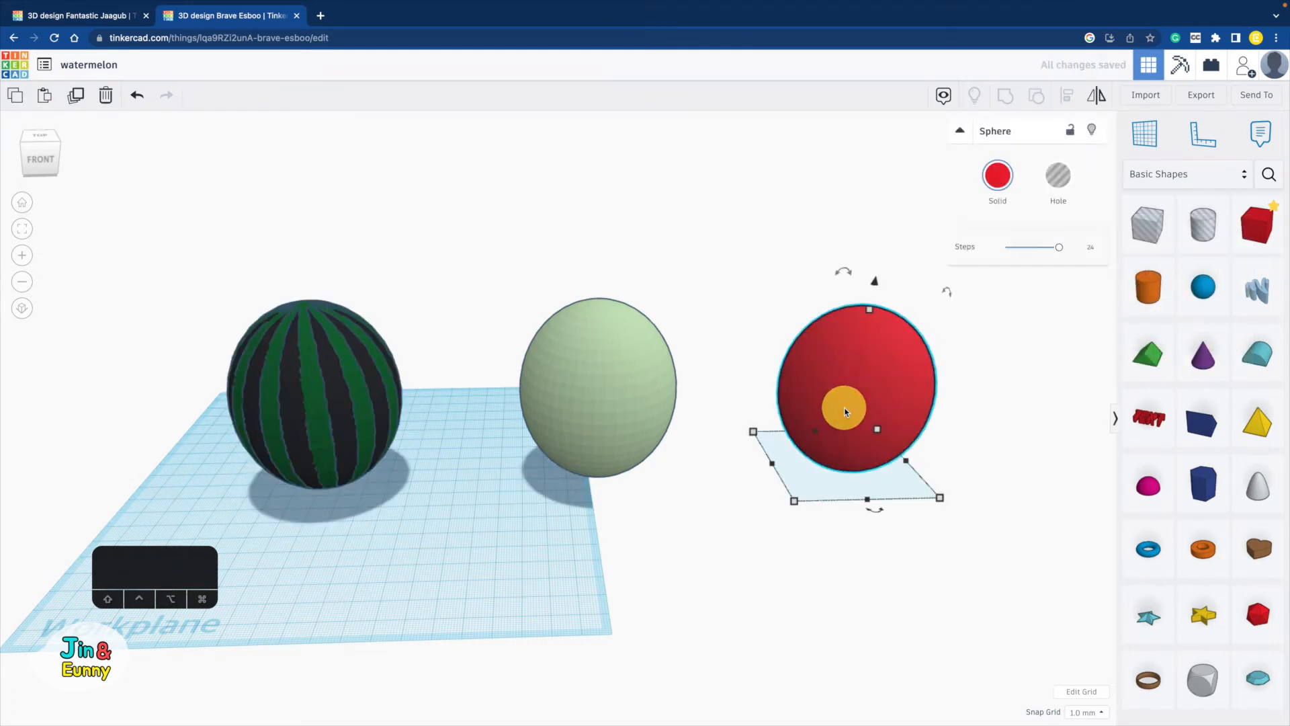
left_click(571, 324, "shift")
left_click(739, 516)
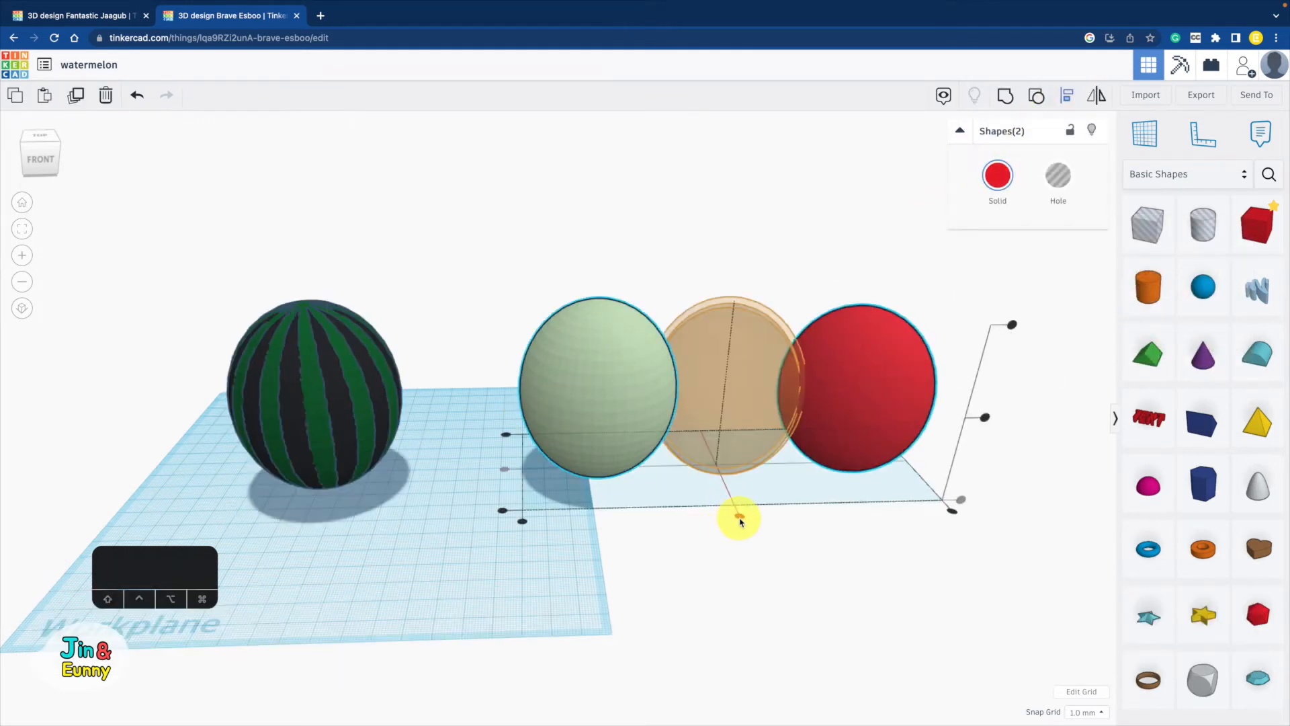
left_click(848, 421)
left_click(1007, 101)
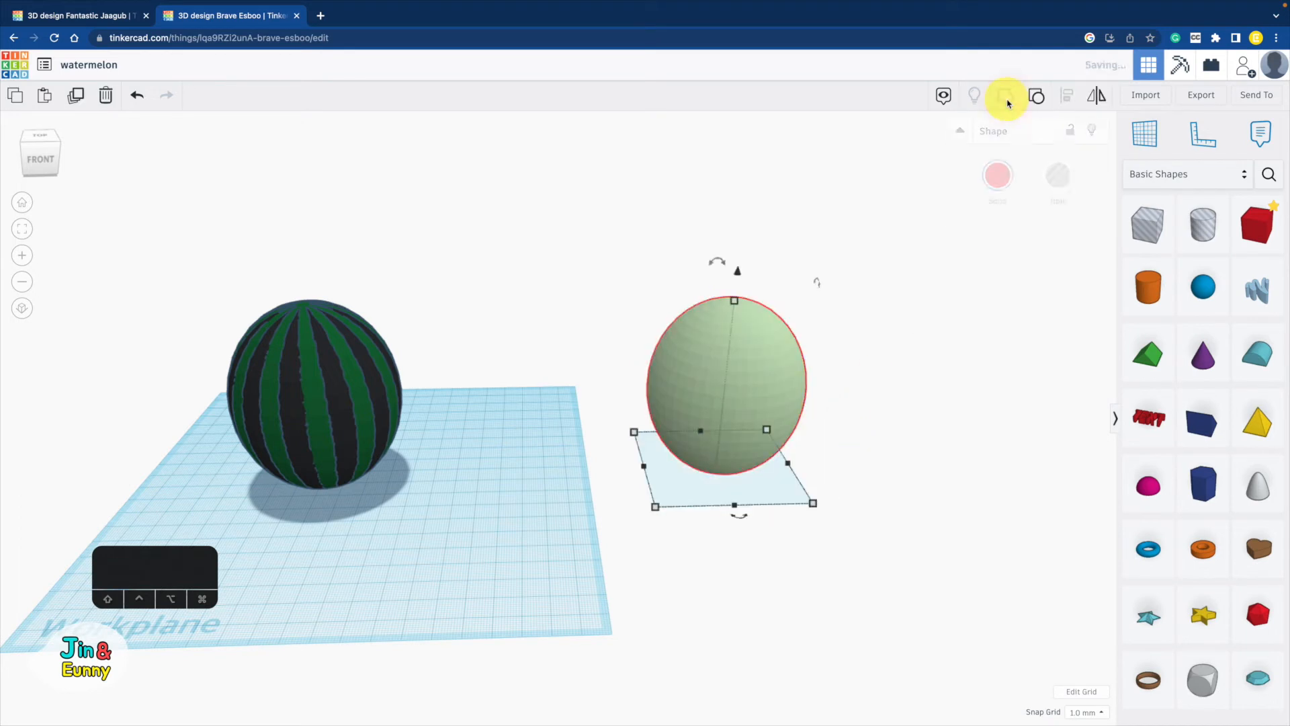
- Turn on Multicolor for the grouped light green shell and red sphere
left_click(994, 180)
left_click(986, 348)
left_click(770, 397)
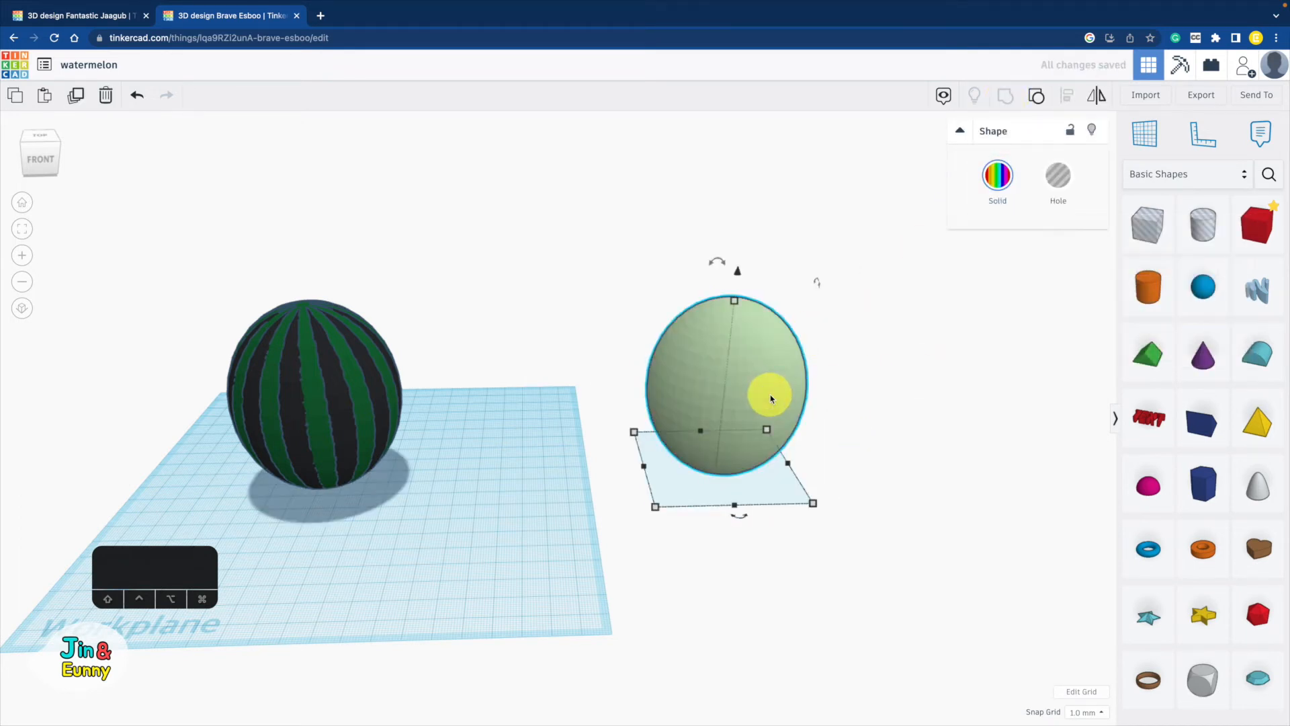
- Duplicate the light green and red sphere group and place the copy beside the original
mouse_move(772, 399)
left_mouse_down("shift")
mouse_move(559, 391)
mouse_move(595, 397)
mouse_move(614, 383)
mouse_move(788, 405)
left_mouse_up("shift")
left_click(723, 398, "shift")
right_click_drag(452, 415, 662, 431, "shift")
- Hollow out the striped watermelon by grouping it with the nearer light green sphere, turned into a hole and center-aligned in all directions
left_click(668, 461)
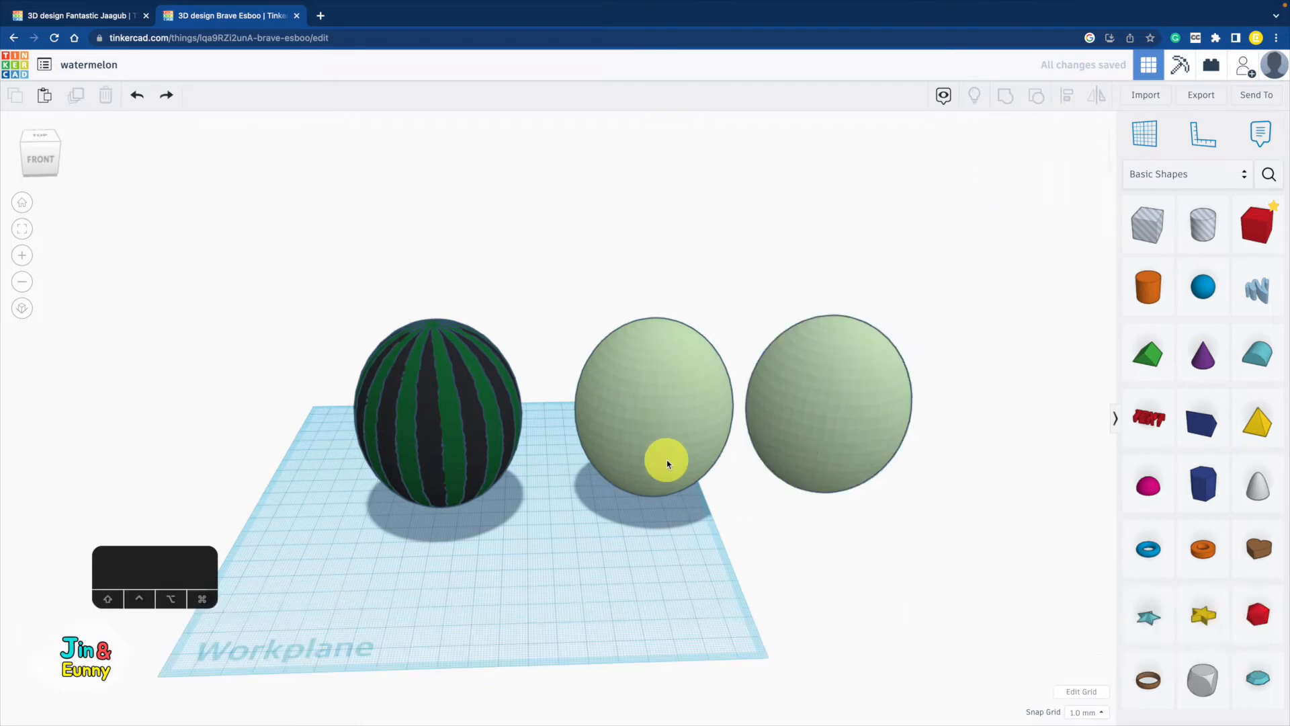
left_click(1057, 180)
left_click_drag(391, 293, 627, 443)
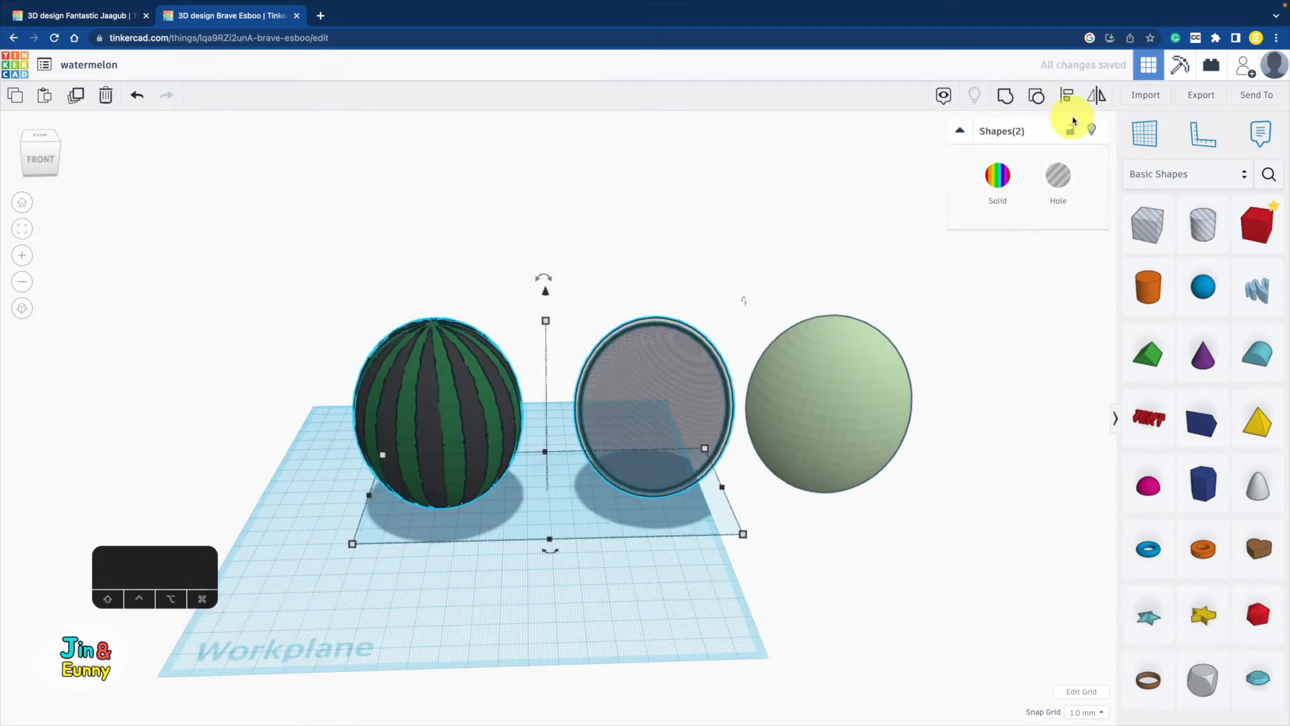
left_click(1067, 96)
left_click(531, 547)
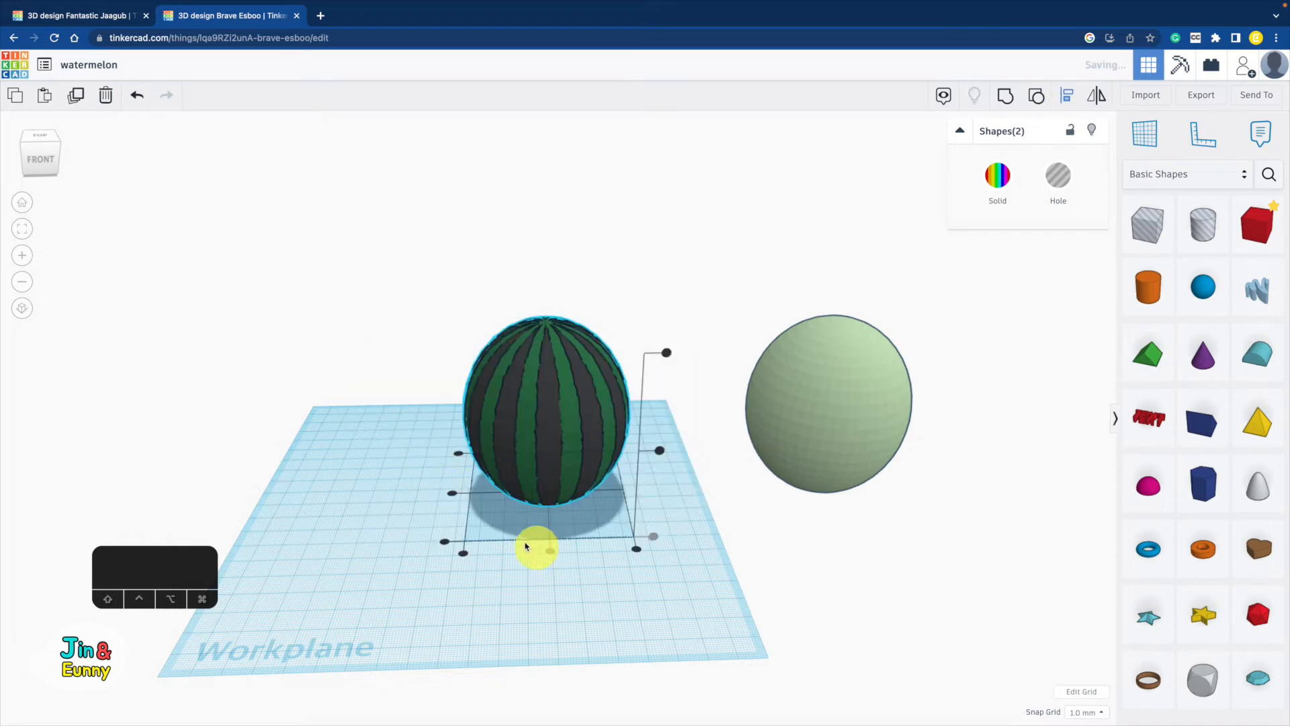
left_click(452, 495)
left_click(659, 448)
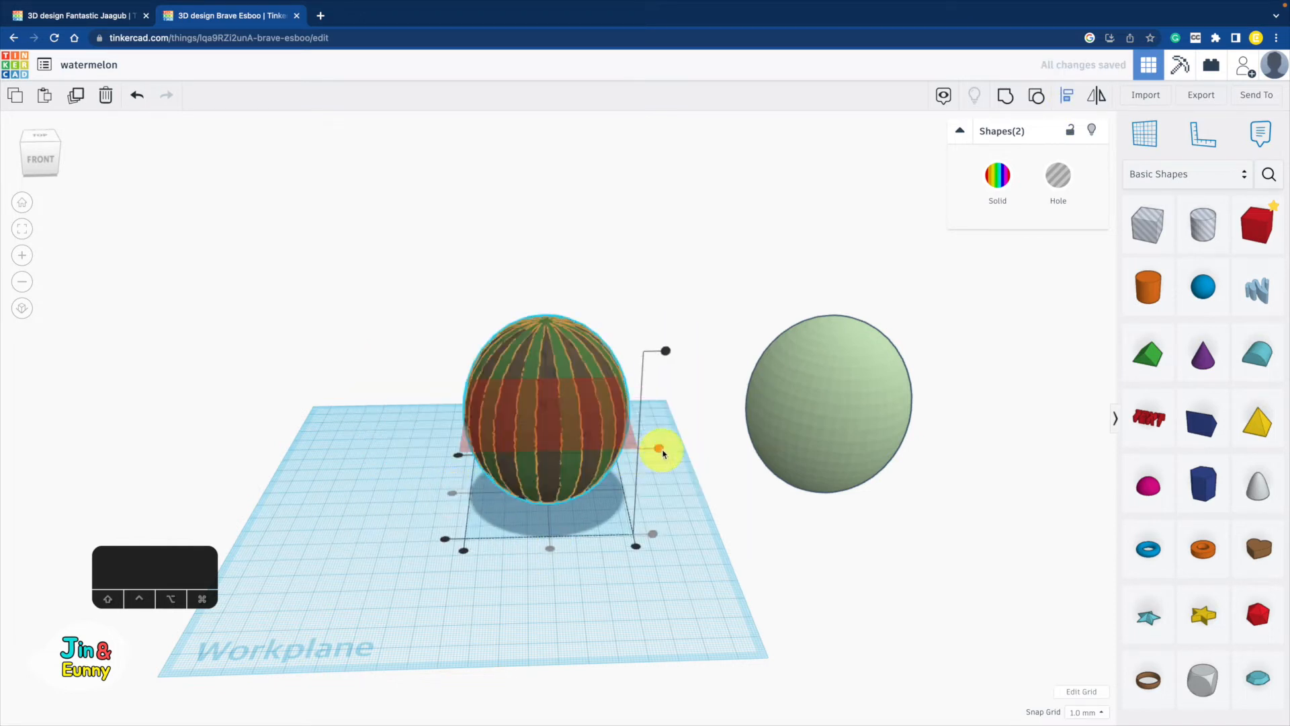
left_click(997, 102)
- Group the light green sphere, center-aligned, inside the hollow striped watermelon and move the result about 103 mm back onto the workplane
left_click(836, 343, "shift")
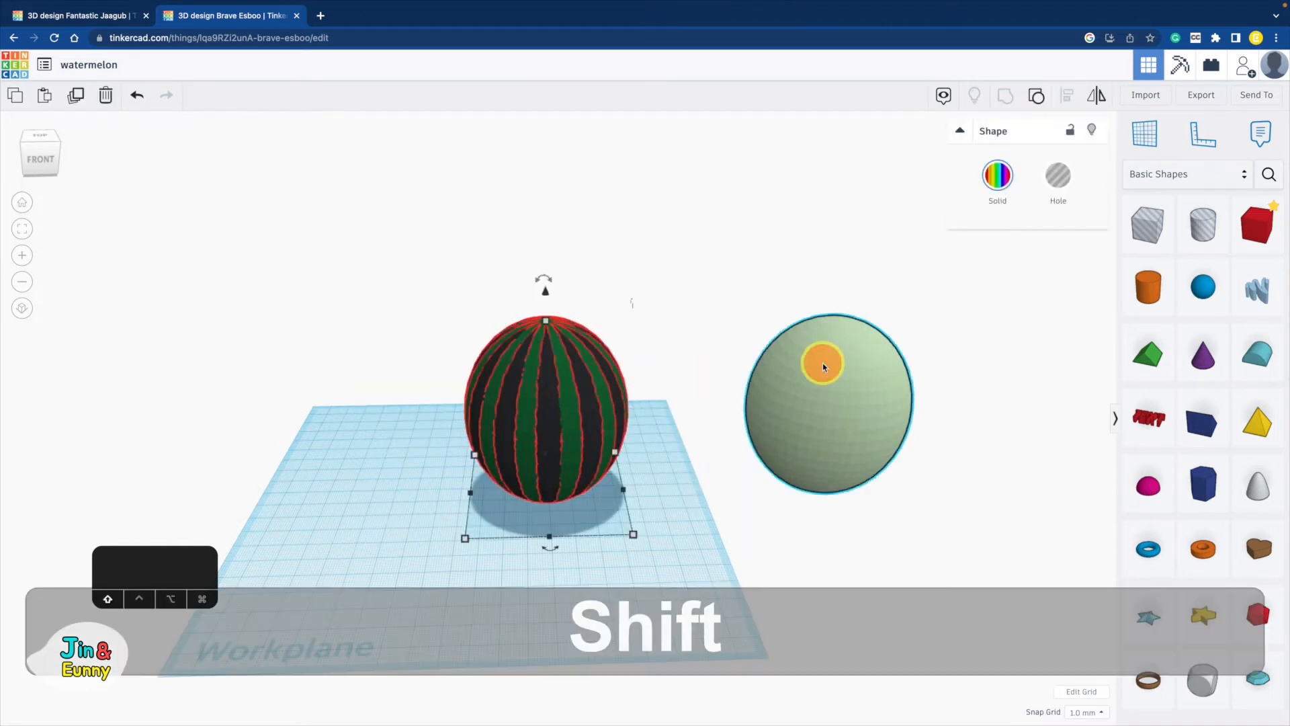
left_click(1063, 96)
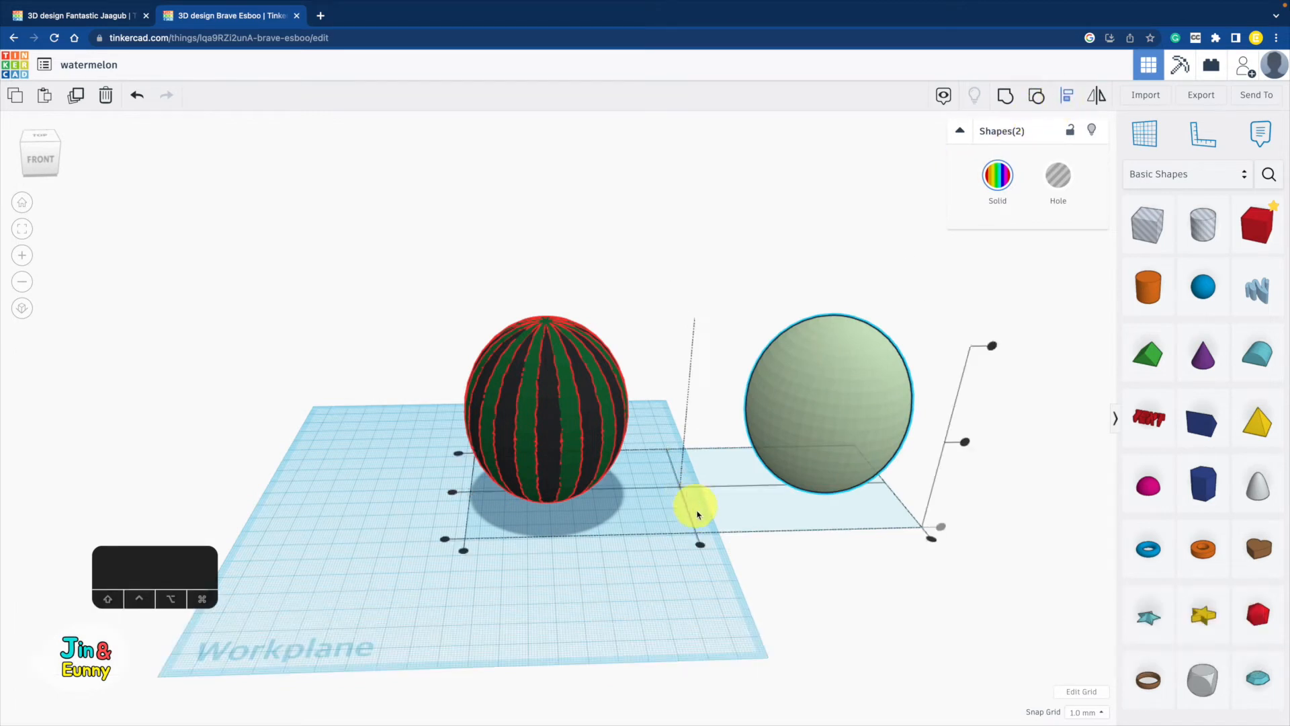
left_click(699, 541)
left_click(586, 494)
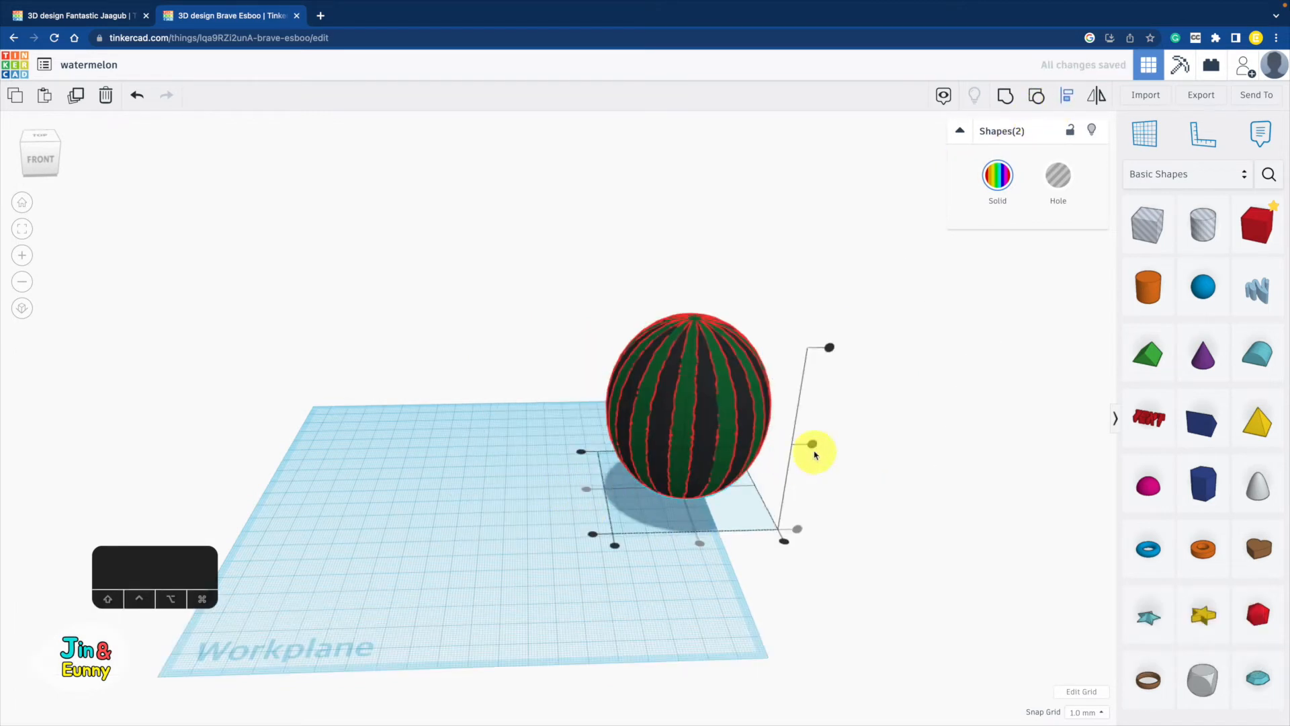
left_click(1005, 100)
left_click_drag(743, 377, 476, 393, "shift")
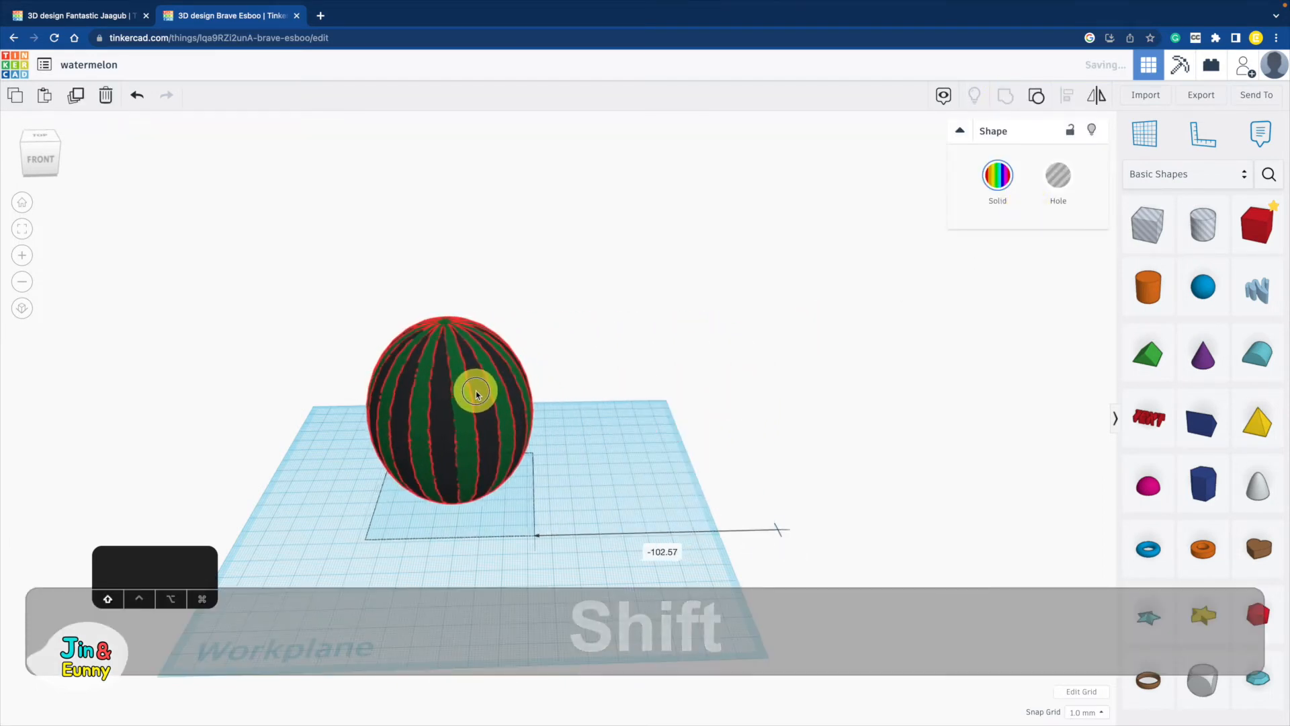
left_click(634, 414)
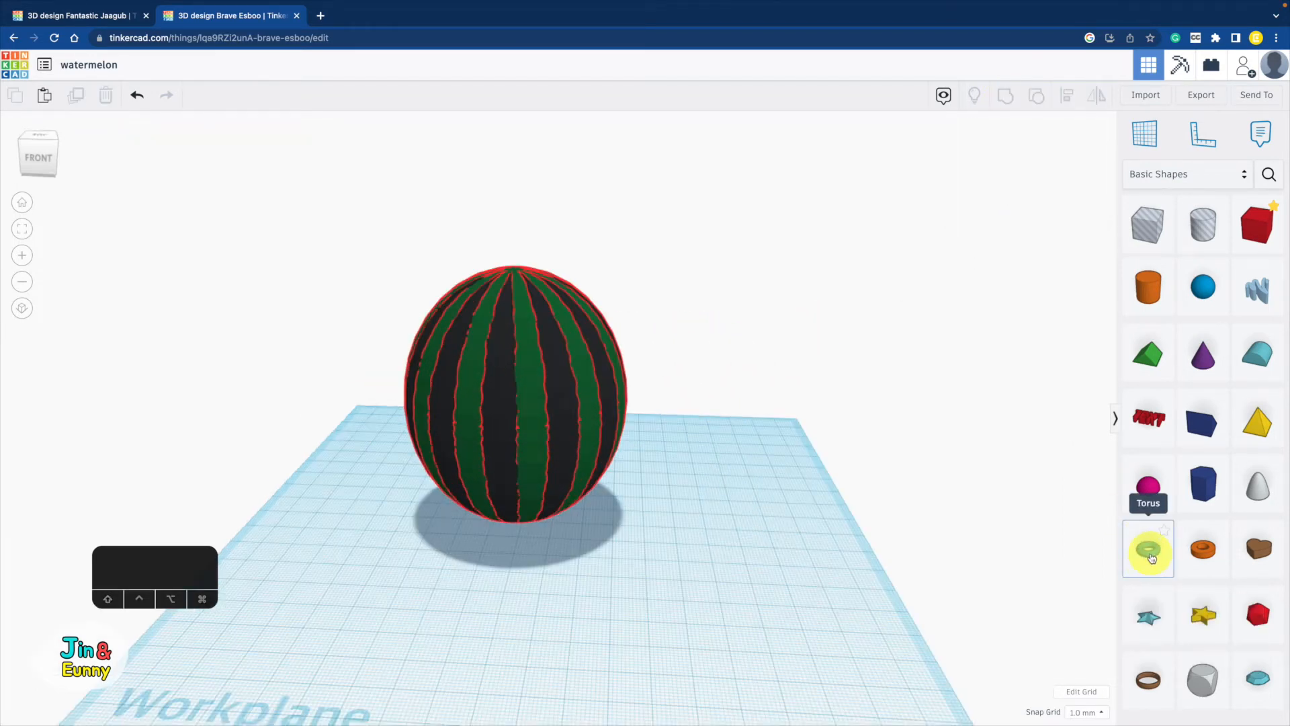
- Place a torus on the workplane beside the watermelon and enlarge it proportionally to 34 by 34 mm
left_click_drag(1151, 558, 705, 512)
right_click_drag(792, 507, 788, 580)
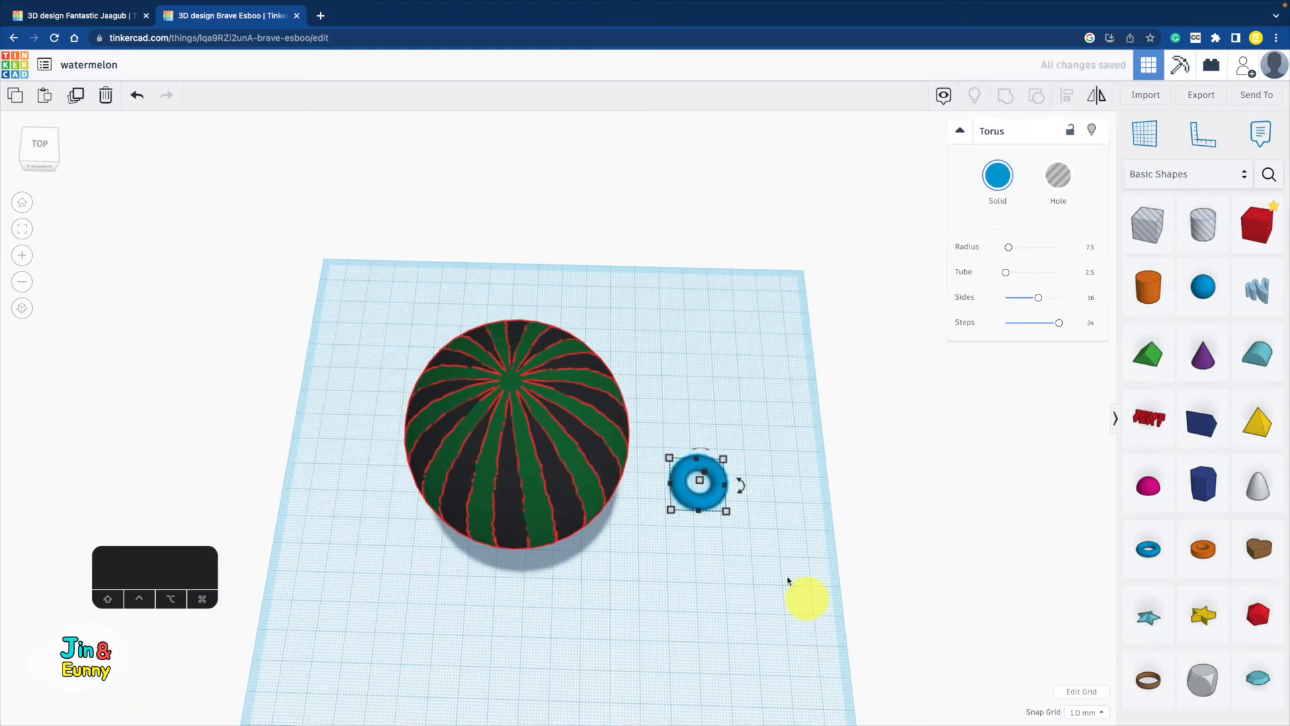
left_click_drag(726, 511, 768, 549, "shift")
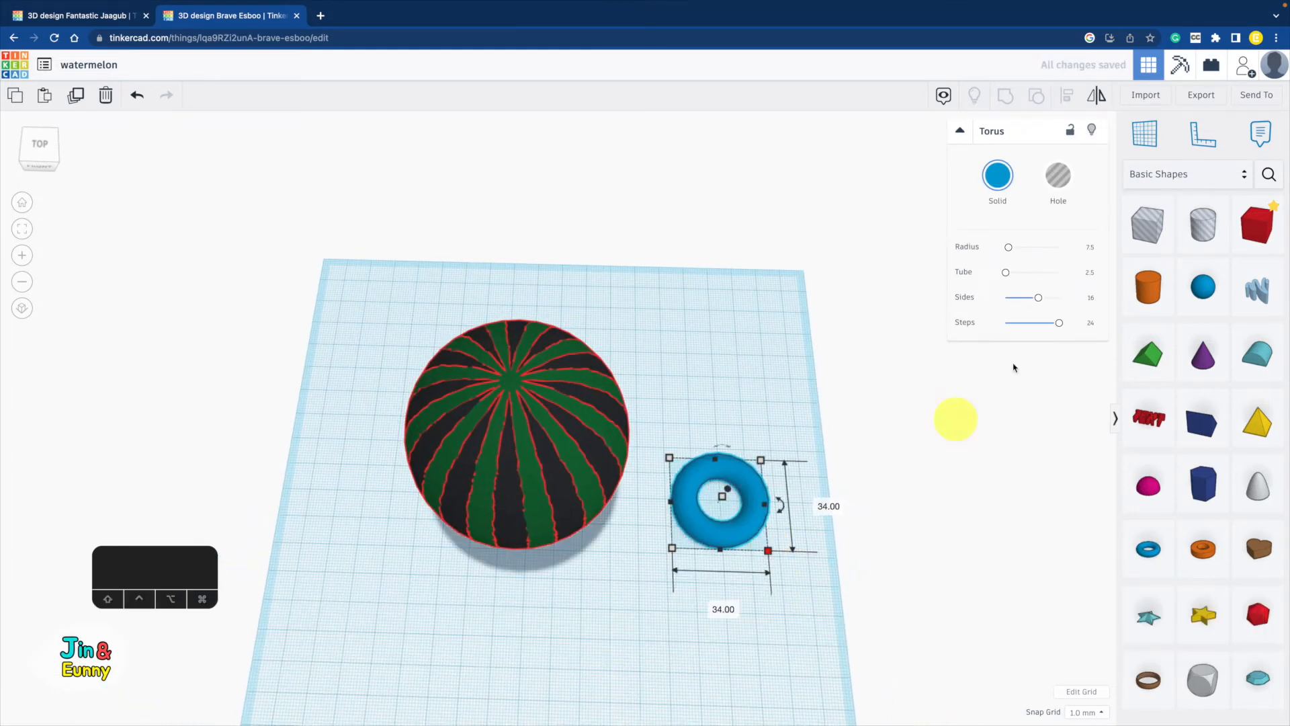
- Set the torus's Tube value to 1 and raise its Sides to the maximum
left_click_drag(1009, 281, 1009, 276)
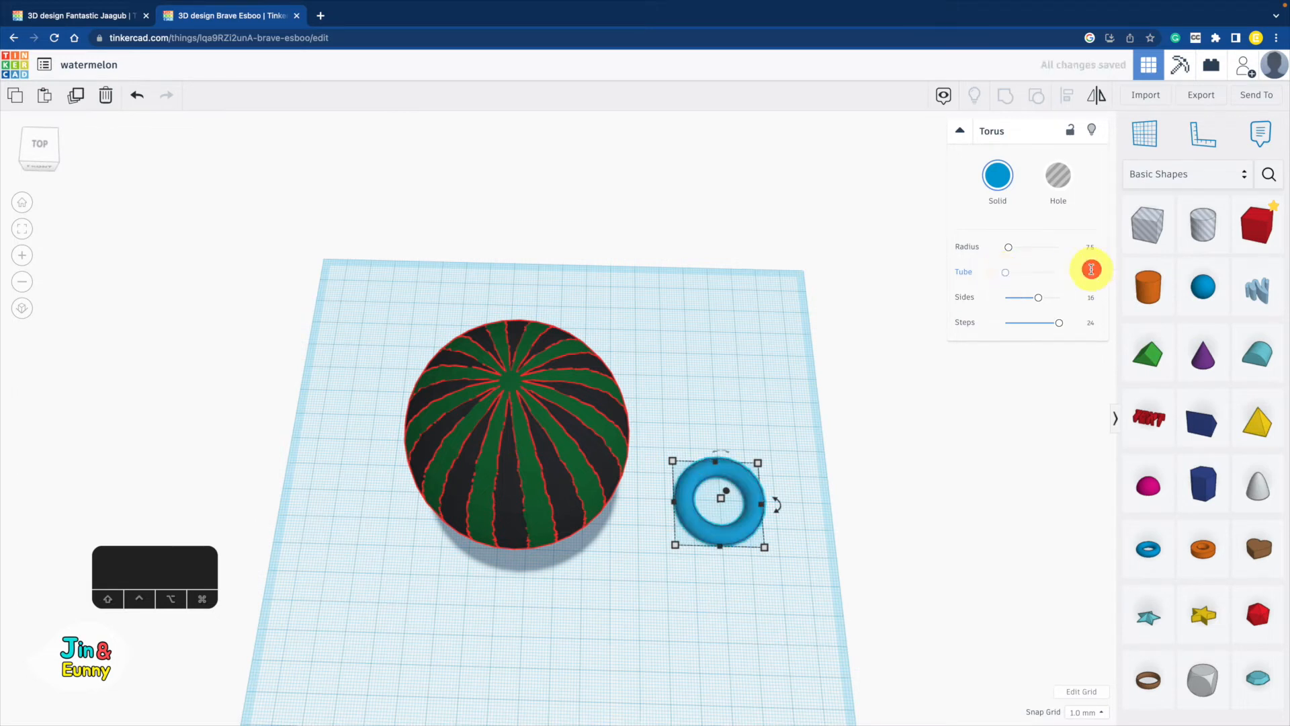
type("1")
key("Return")
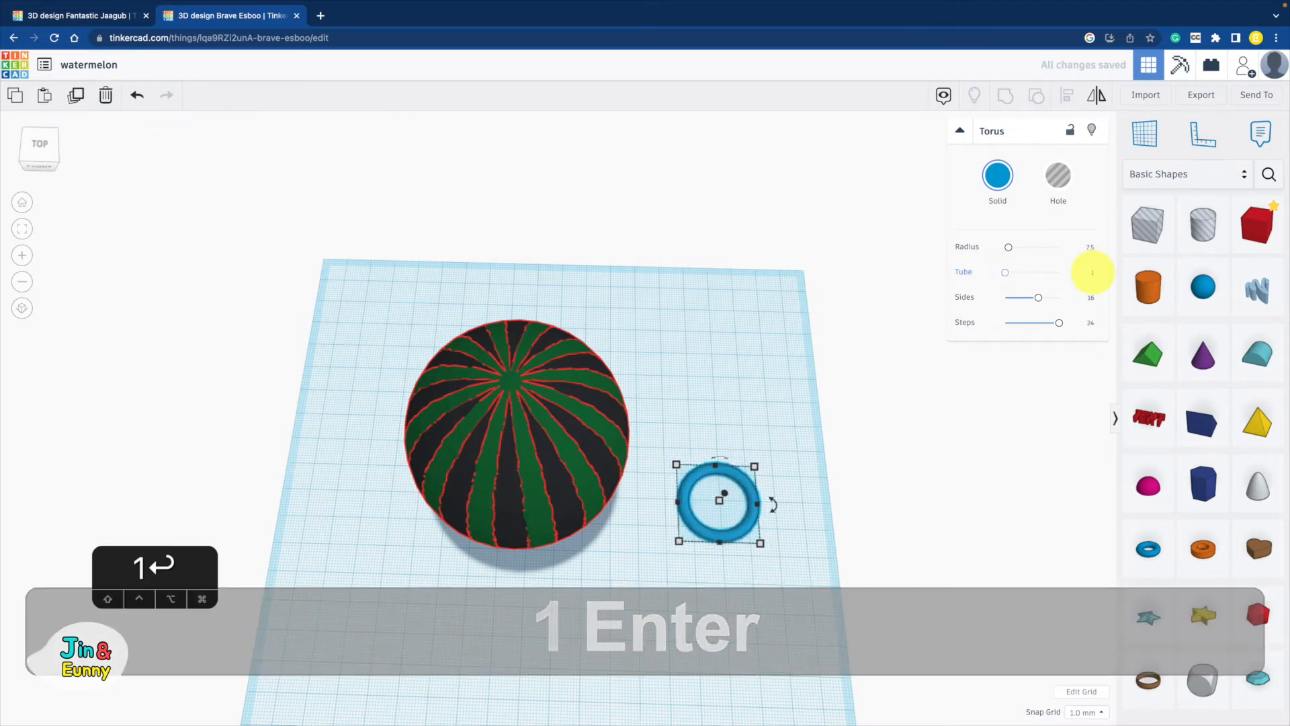
left_click(1038, 298)
left_click_drag(1038, 298, 1090, 300)
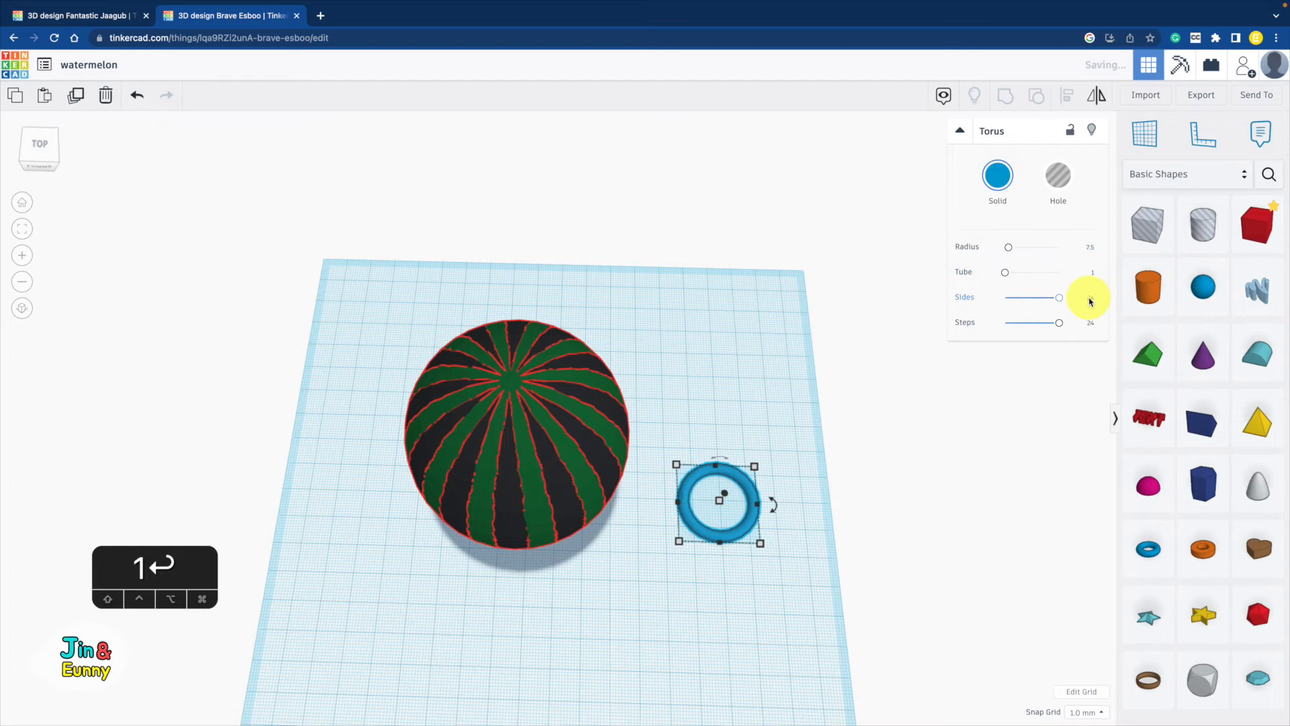
- Cut the torus down to a half ring by covering its front half with a wide hole box and grouping the two
left_click(877, 549)
left_click_drag(1147, 224, 772, 538)
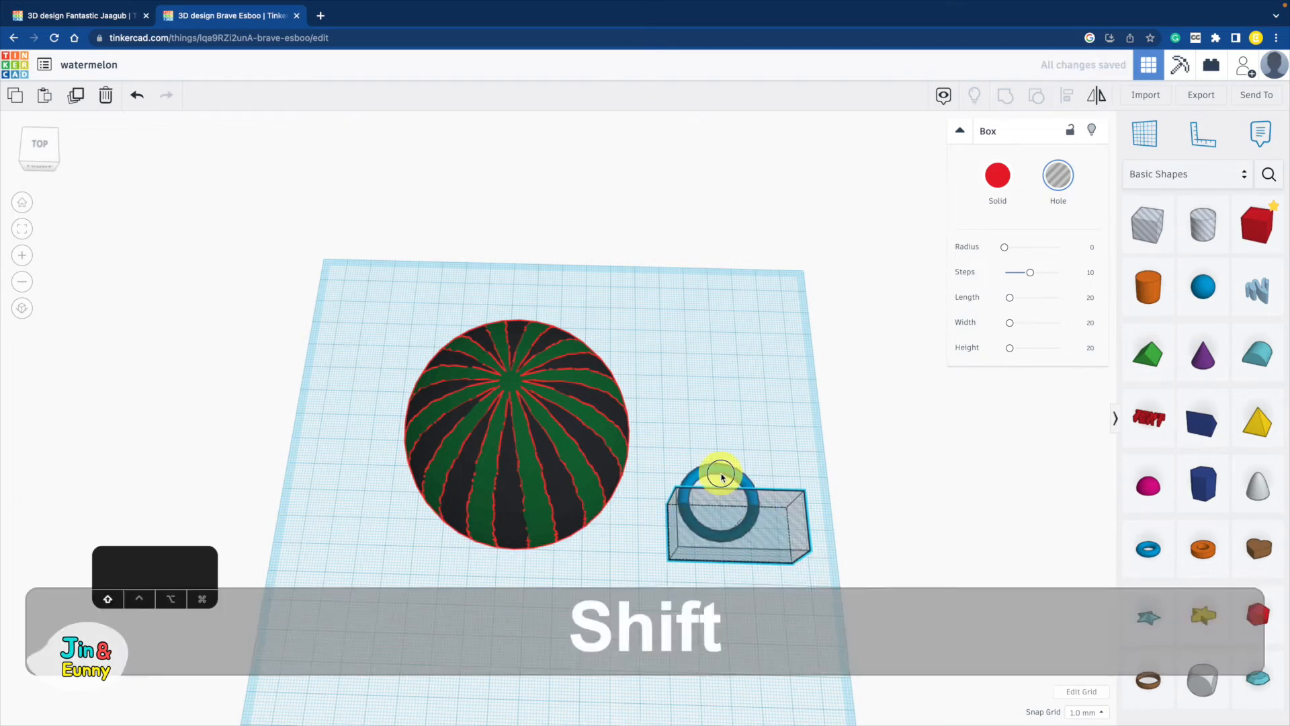
left_click(720, 469, "shift")
left_click(1005, 95)
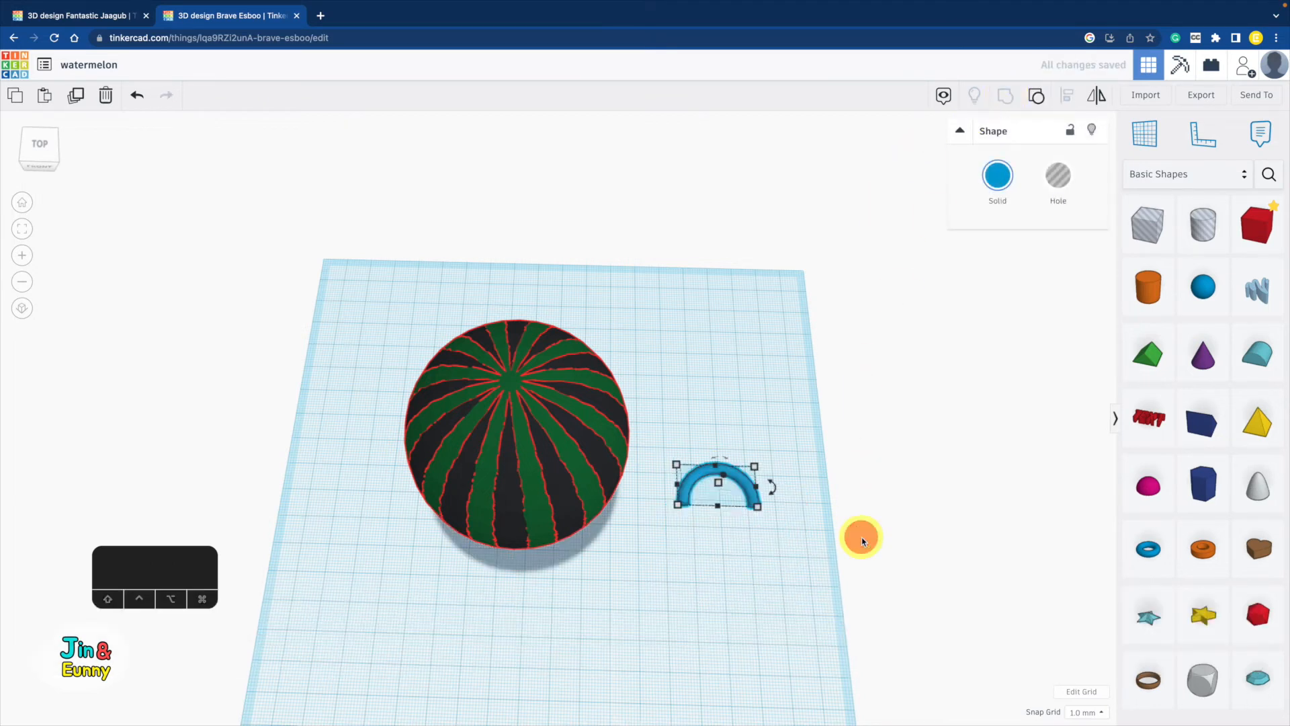
- Trim one end of the half ring by grouping it with a second hole box placed over that end
left_click(1148, 223)
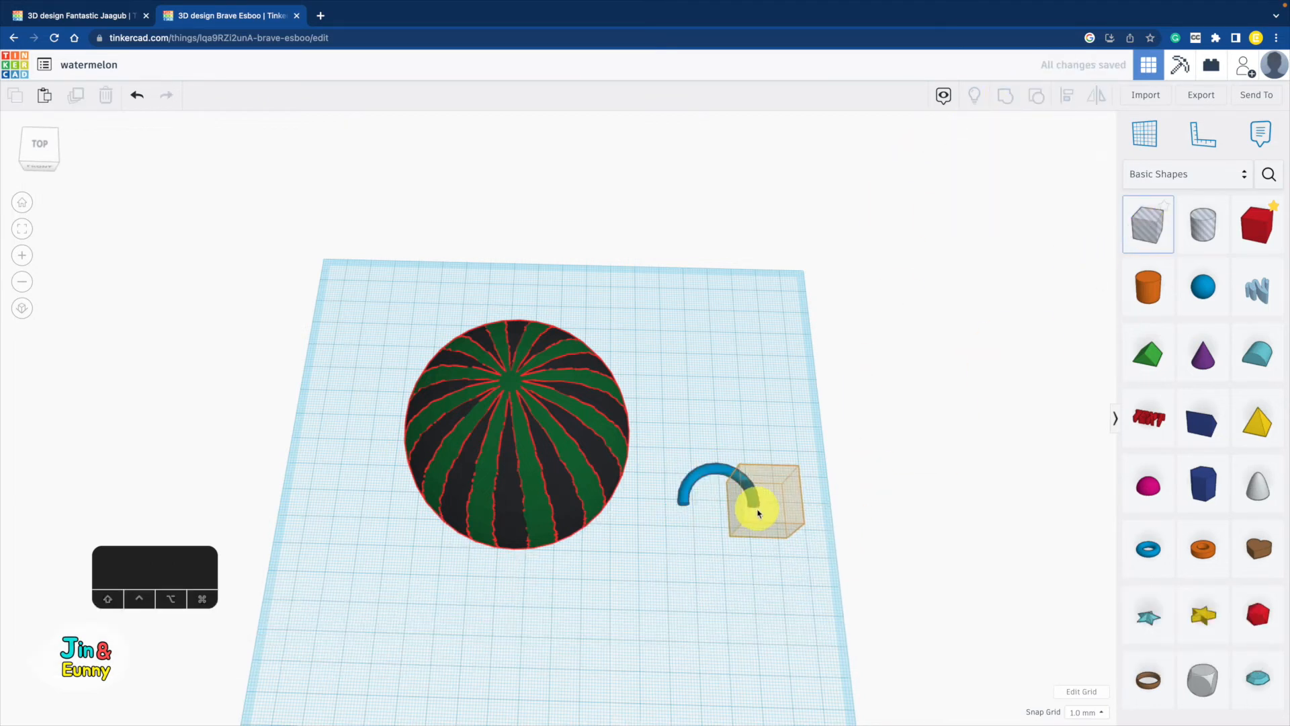
left_click(758, 514)
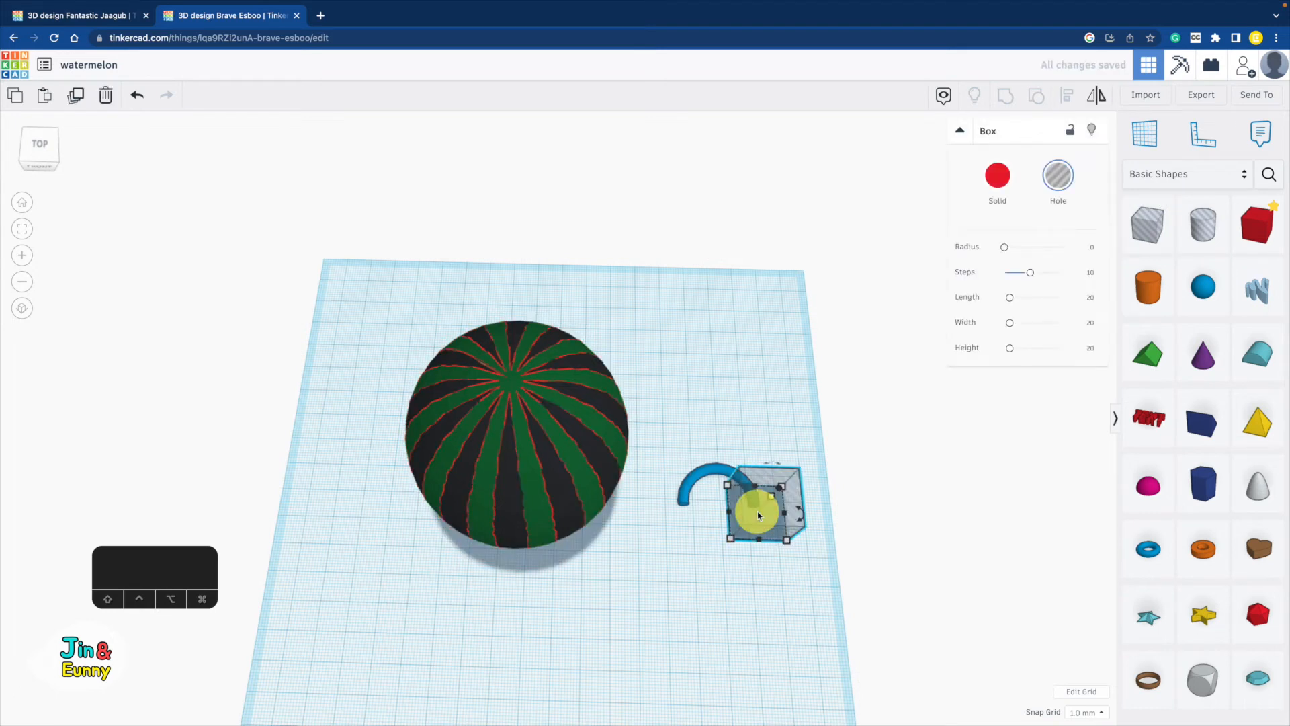
left_click(715, 469, "shift")
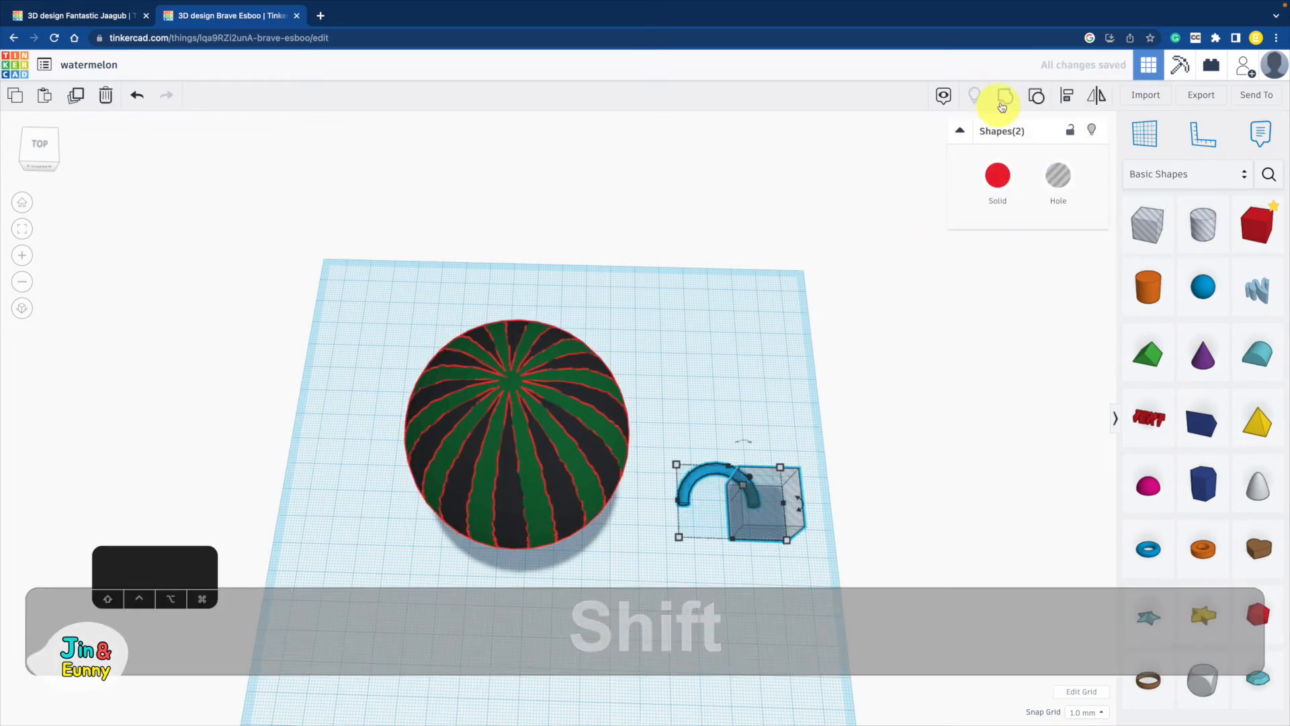
left_click(1005, 95)
- Add a cylinder at the trimmed end of the arc and rotate it 90° so it lies flat
left_click(1148, 286)
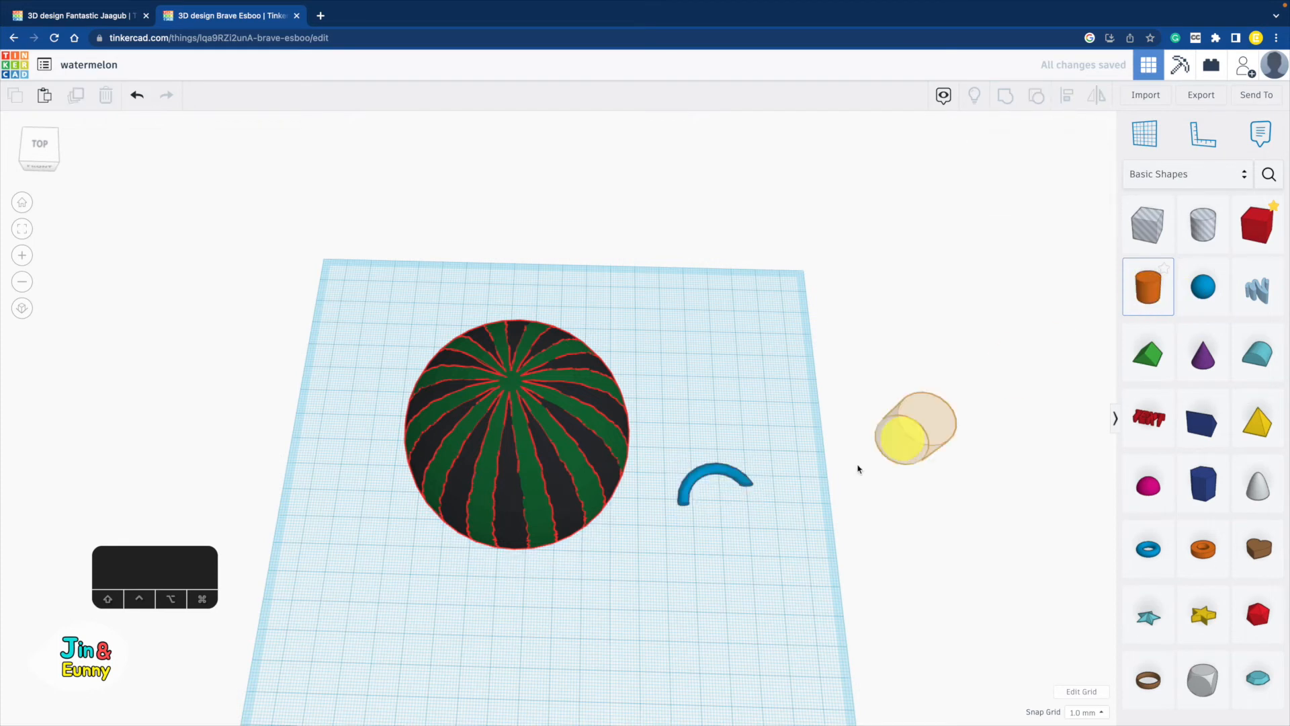
left_click(783, 504)
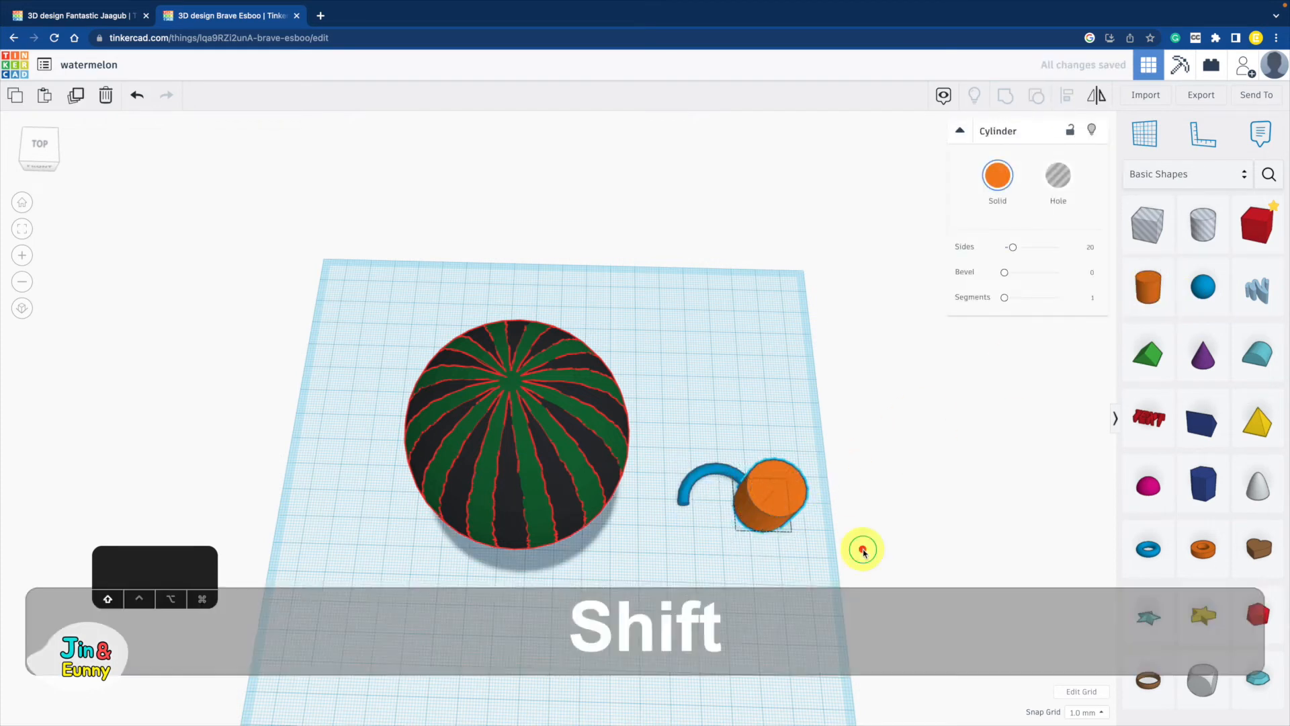
right_click_drag(858, 547, 640, 513, "shift")
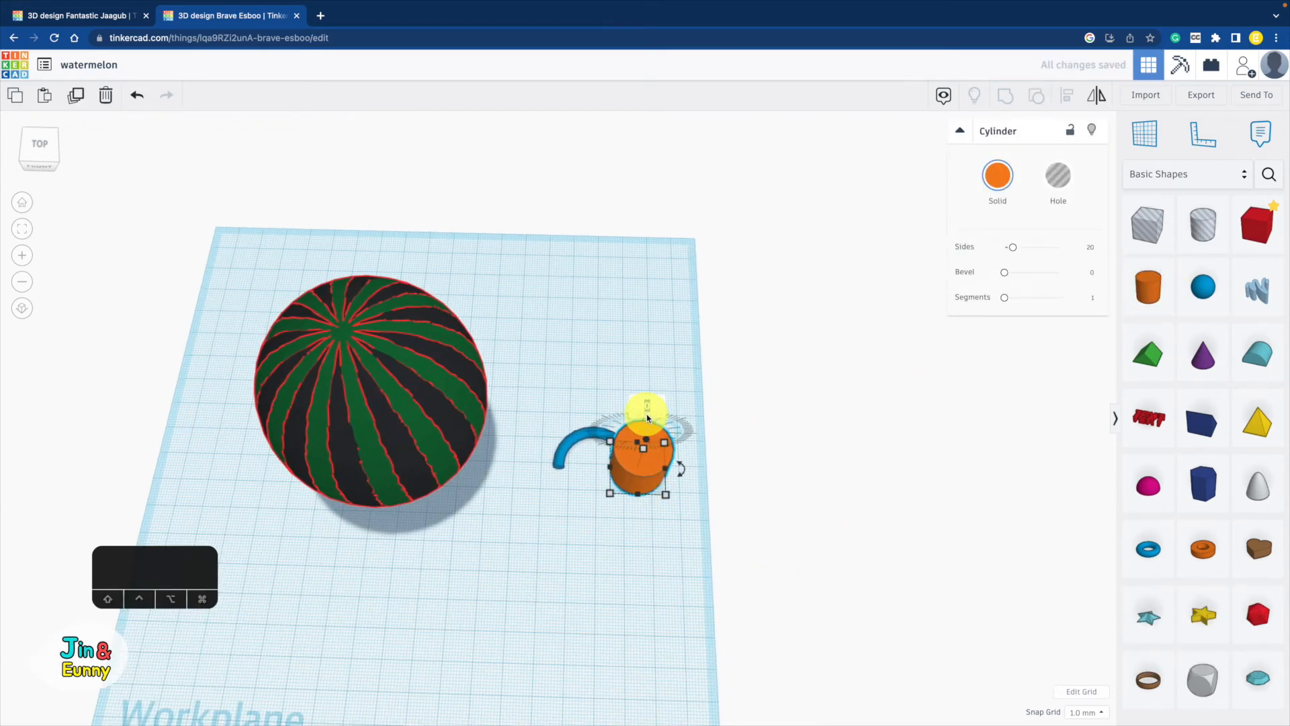
type("90")
key("Return")
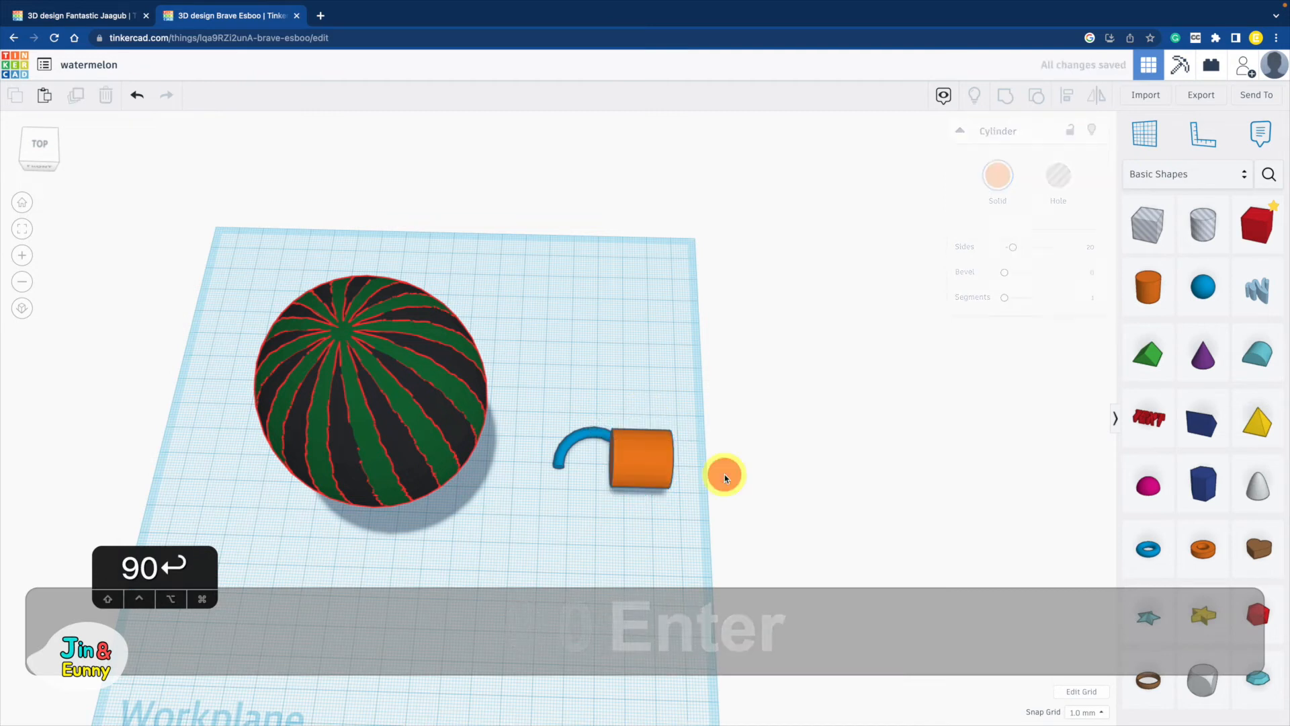
- Shrink the lying cylinder into a thin, short rod next to the arc's trimmed end
left_click_drag(665, 494, 635, 455, "shift")
left_click(641, 490)
left_click(631, 465)
scroll(697, 452, "up", 6)
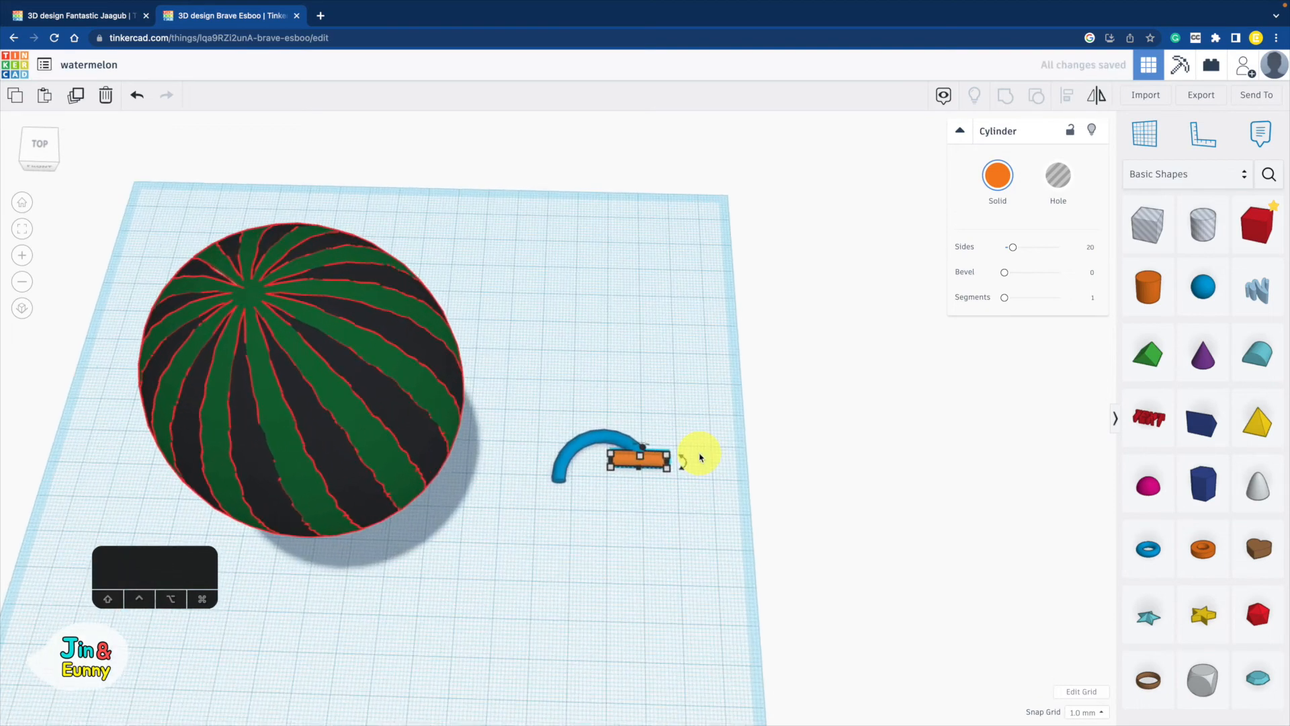
- Rotate the rod 25° and move it so that it overlaps the arc's trimmed end
right_click_drag(887, 518, 619, 426, "shift")
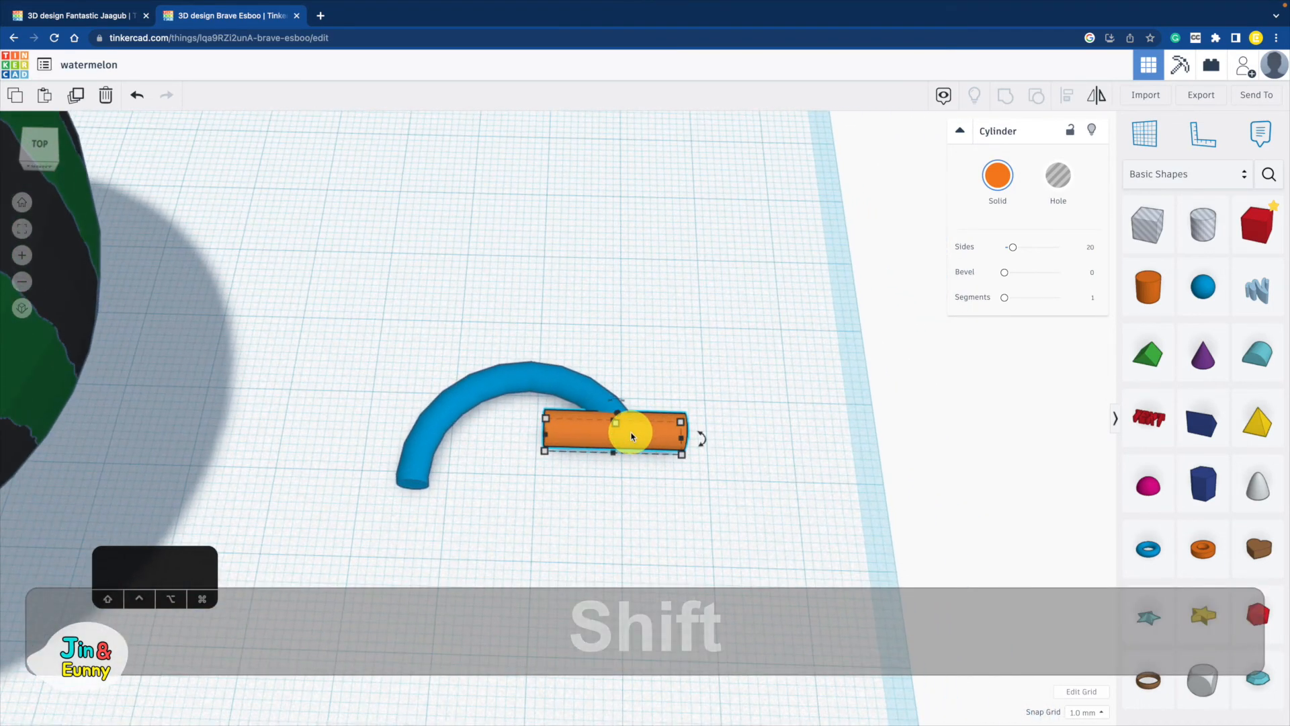
left_click_drag(700, 440, 749, 389)
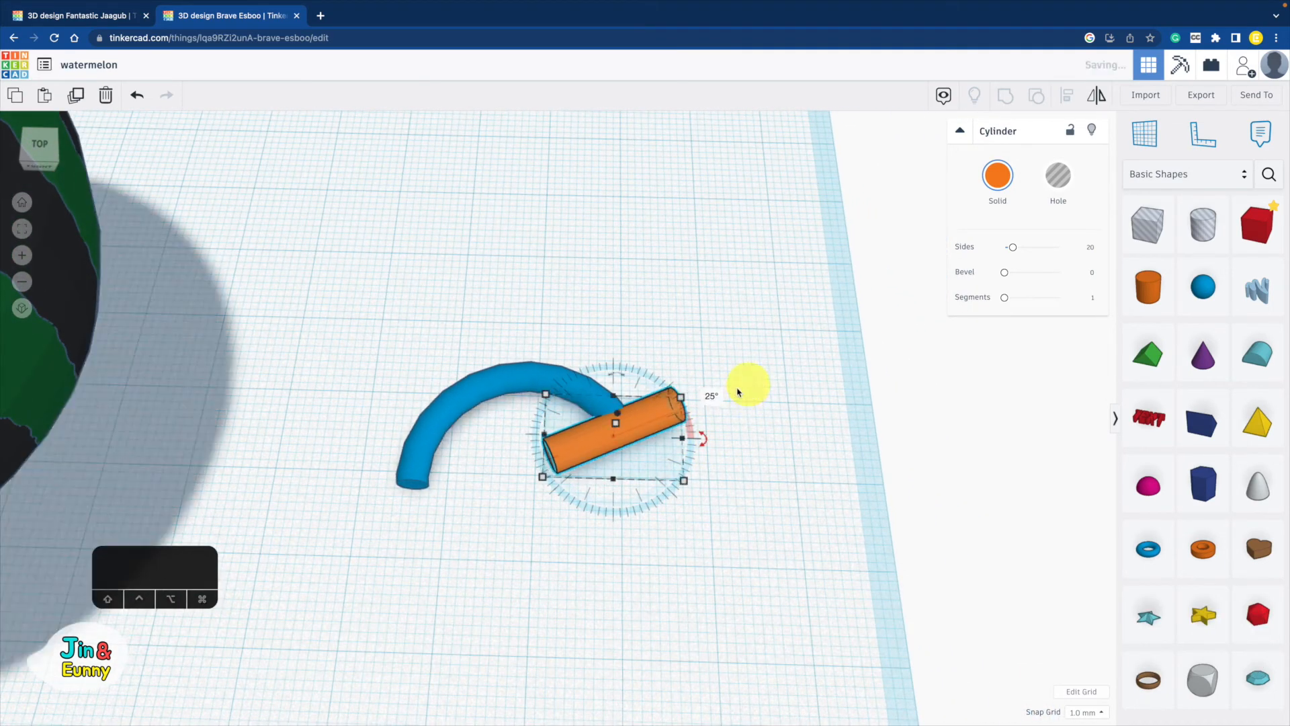
left_click_drag(569, 451, 579, 447)
- Color the arc and the rod dark green and group them into one stem
scroll(793, 459, "down", 6)
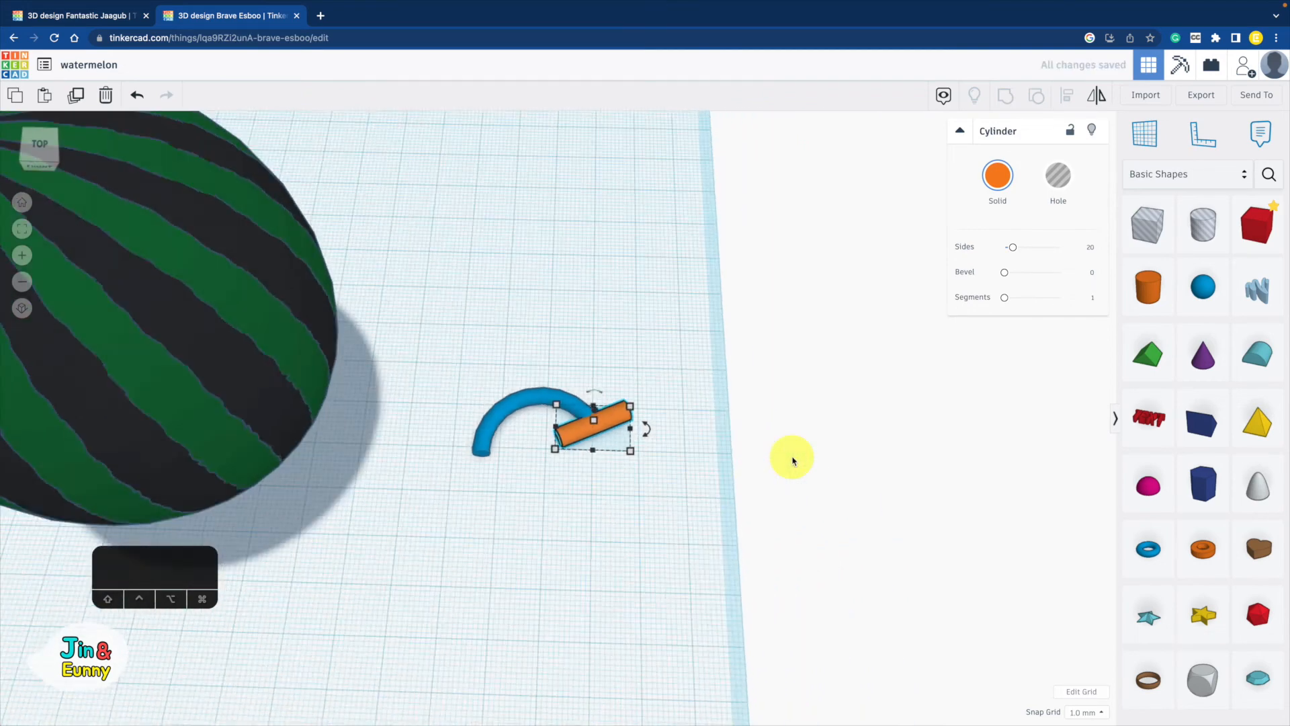
left_click(530, 413, "shift")
left_click(997, 175)
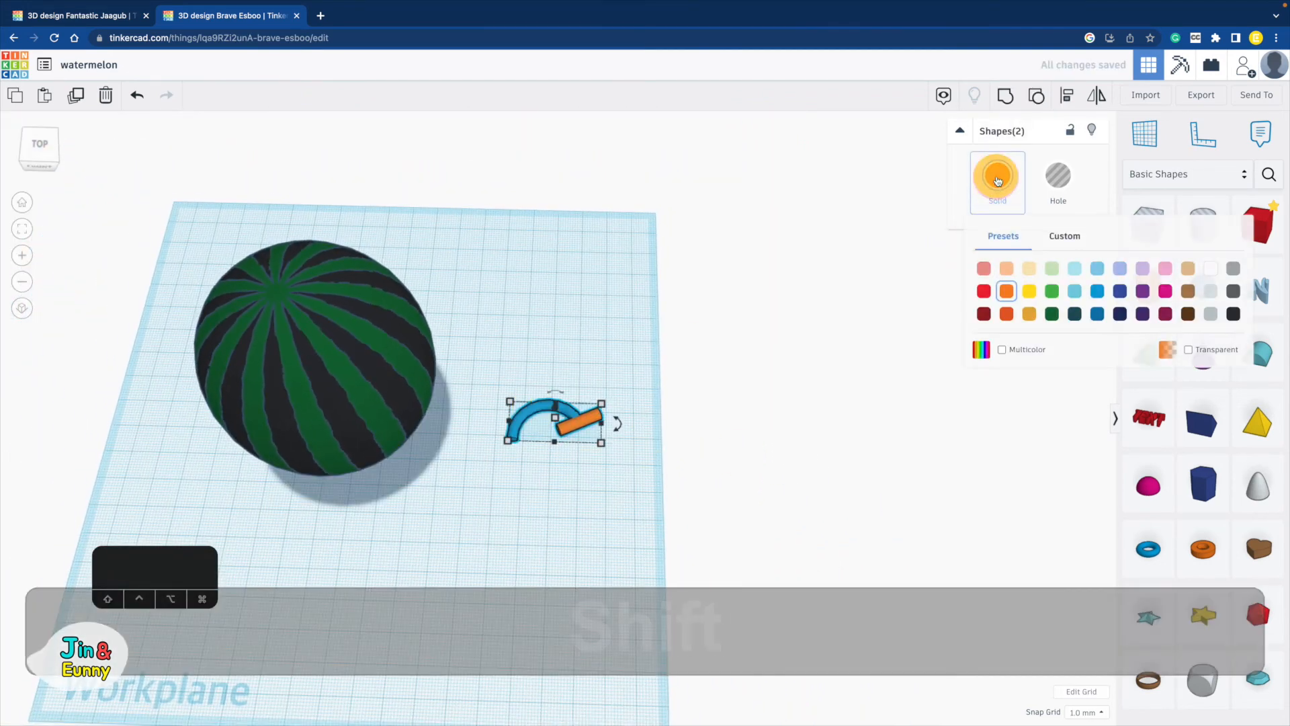
left_click(1053, 313)
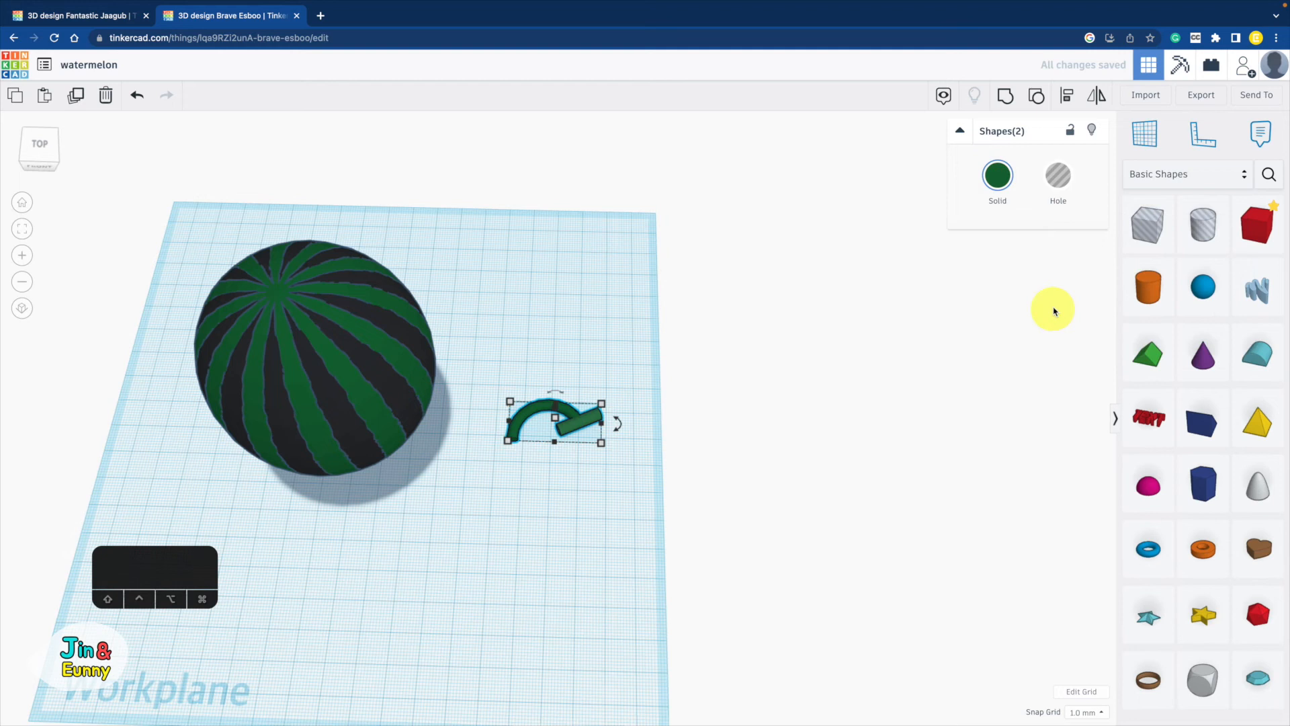
left_click(1006, 97)
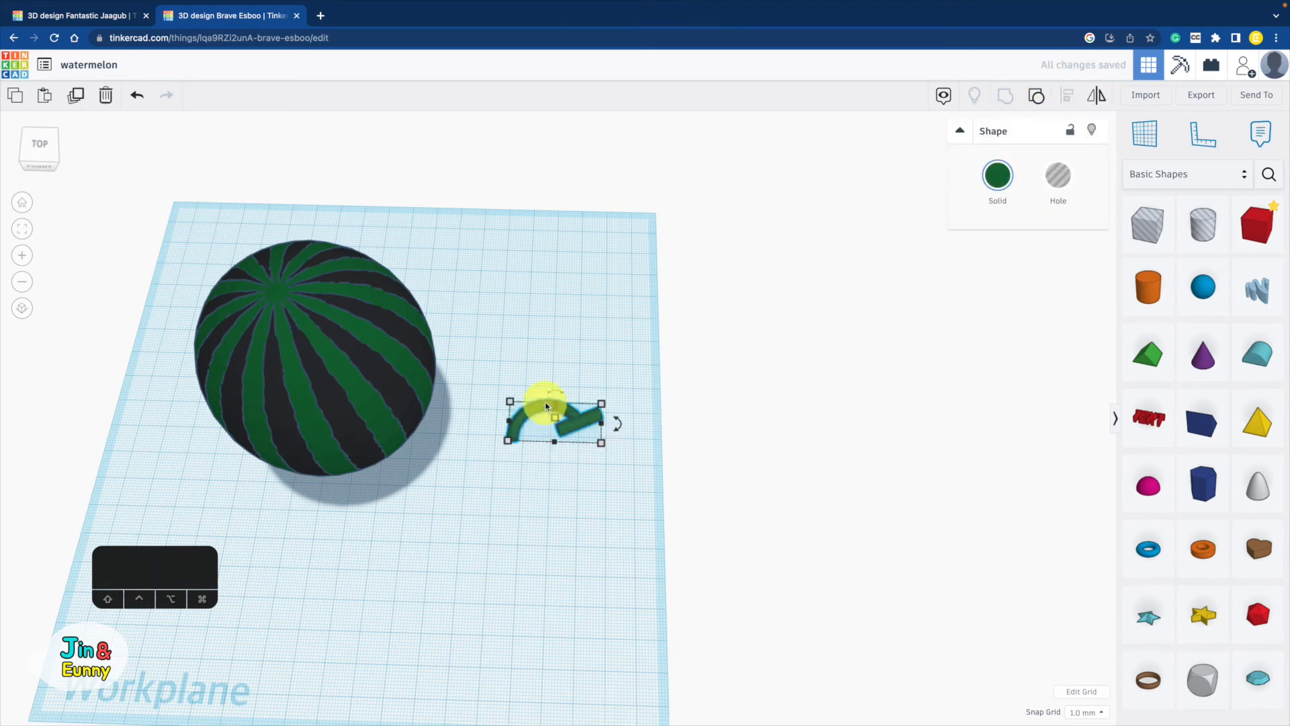
- Stand the stem upright and raise it 52 mm above the workplane
mouse_move(546, 406)
right_mouse_down()
mouse_move(542, 426)
mouse_move(374, 380)
mouse_move(557, 403)
mouse_move(537, 407)
right_mouse_up()
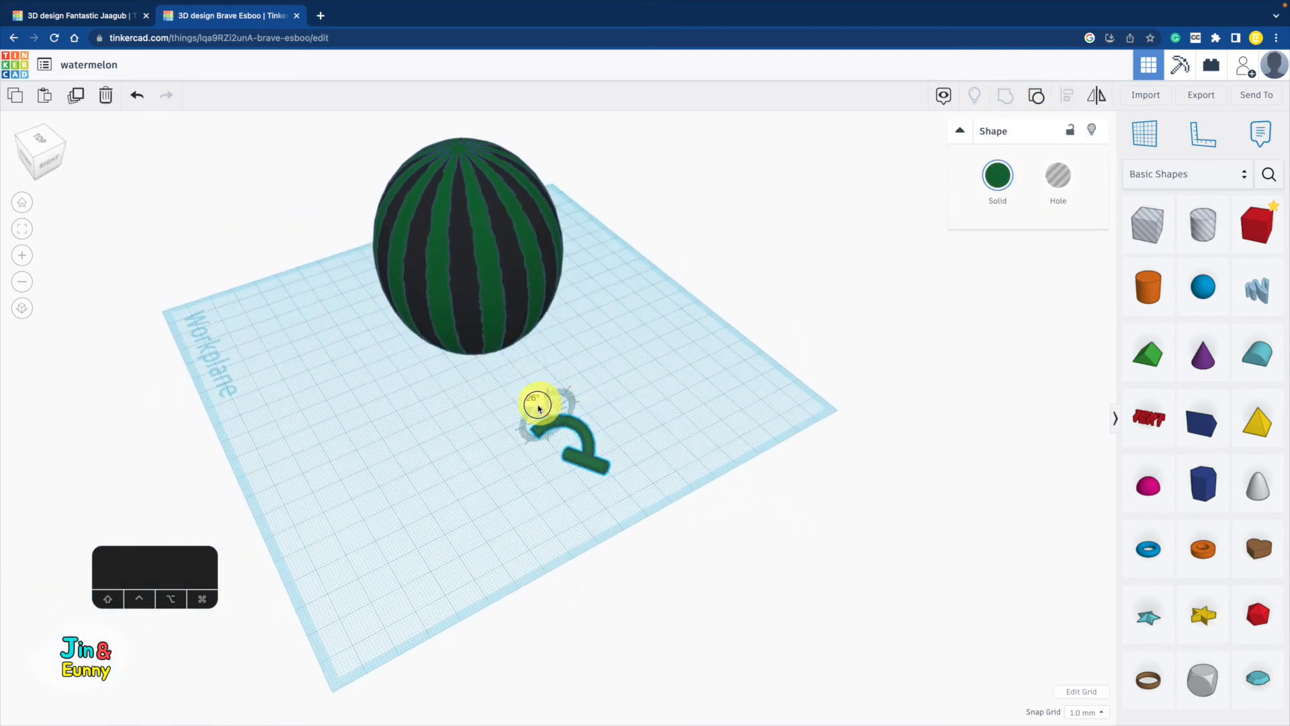
left_click_drag(537, 424, 575, 273)
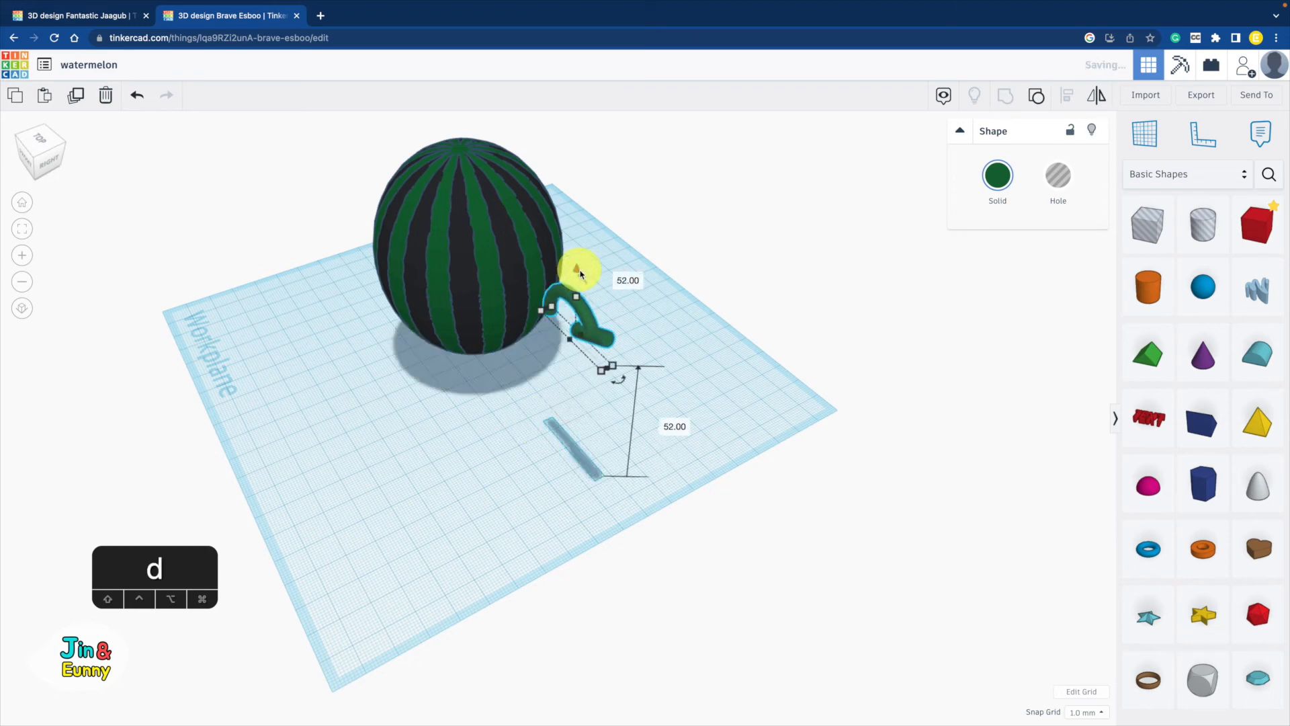
right_click_drag(493, 296, 701, 335)
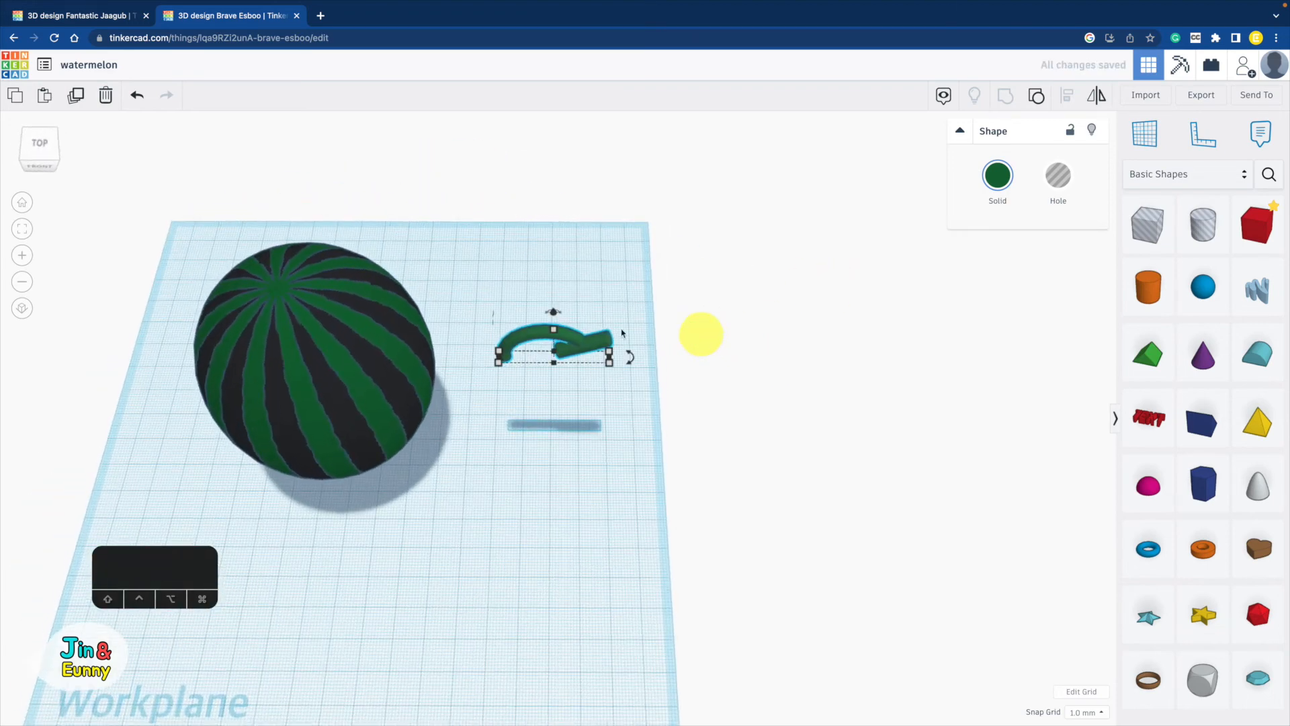
- Move the stem onto the top center of the watermelon
right_click_drag(373, 315, 582, 351, "shift")
left_click_drag(700, 365, 459, 335)
right_click_drag(561, 340, 575, 265)
mouse_move(485, 215)
left_mouse_down()
mouse_move(447, 167)
mouse_move(485, 213)
mouse_move(485, 176)
mouse_move(475, 232)
mouse_move(462, 223)
mouse_move(501, 221)
left_mouse_up()
right_click_drag(539, 280, 547, 345)
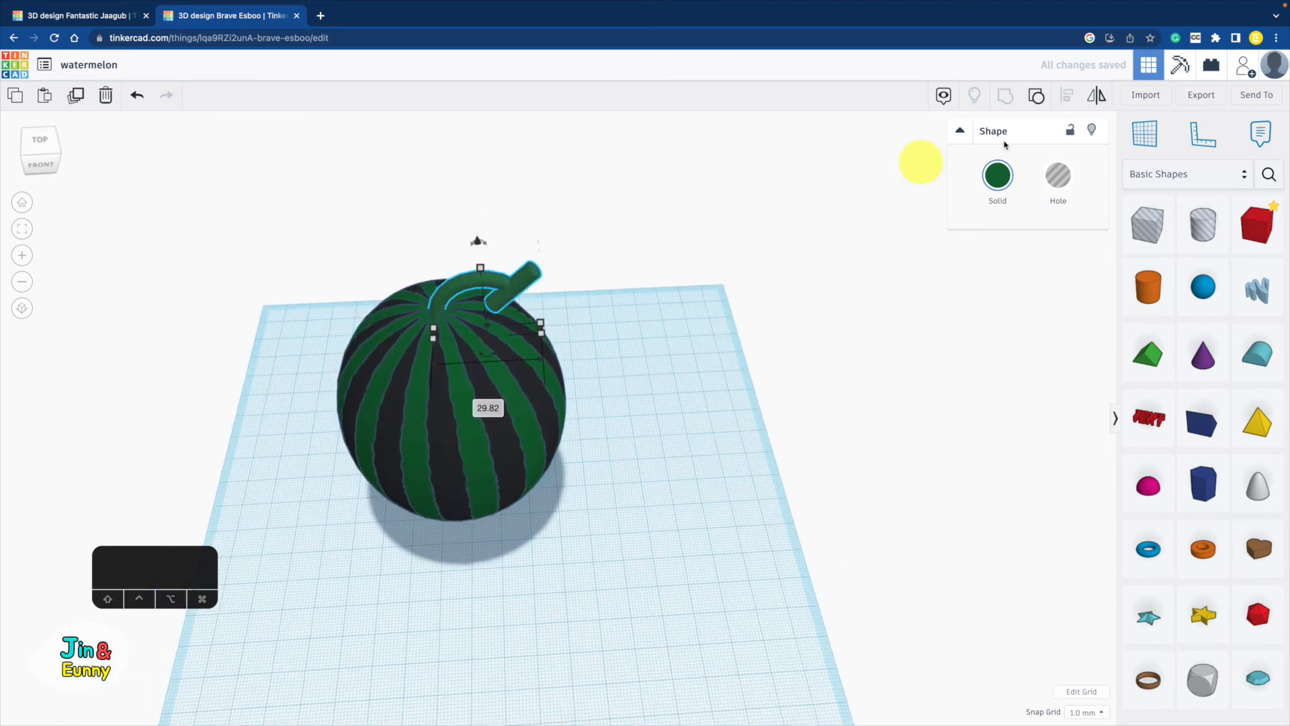
- Ungroup the stem and shorten its end cylinder to about 11.4 mm wide, reducing its height as well
left_click(694, 298)
left_click(533, 276)
scroll(534, 278, "up", 5)
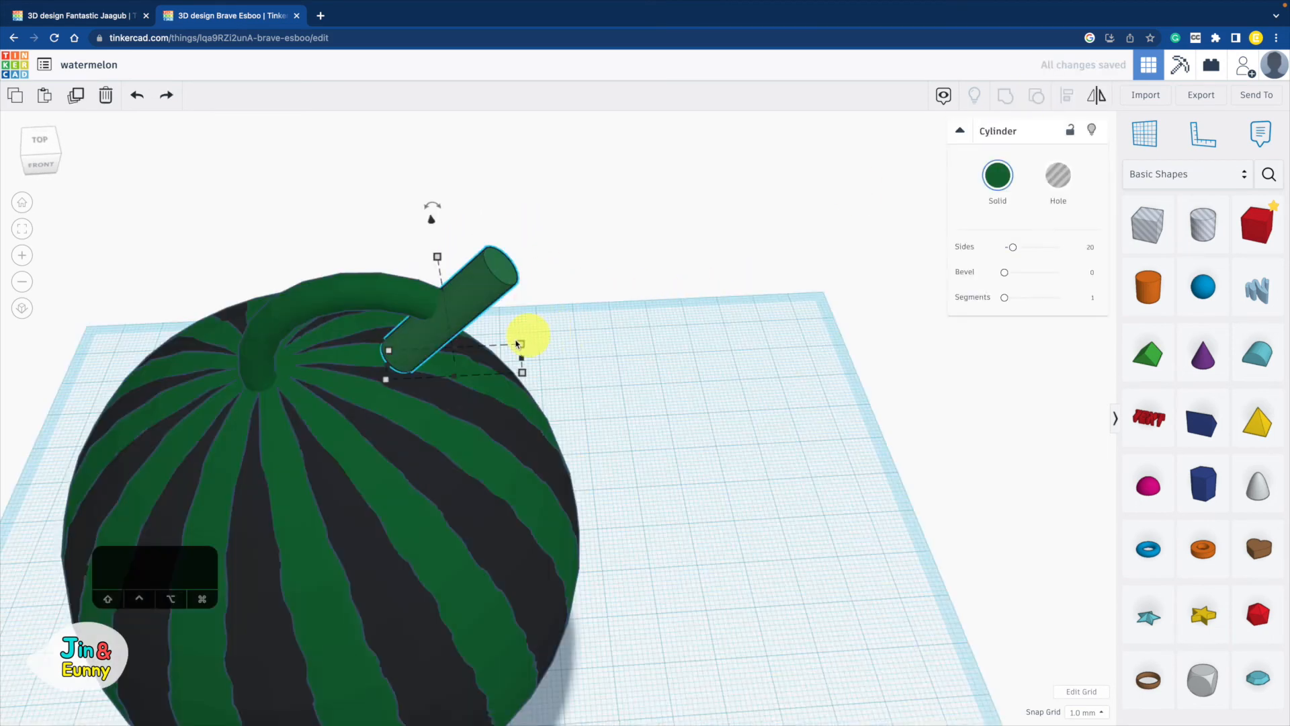
left_click_drag(524, 360, 447, 380)
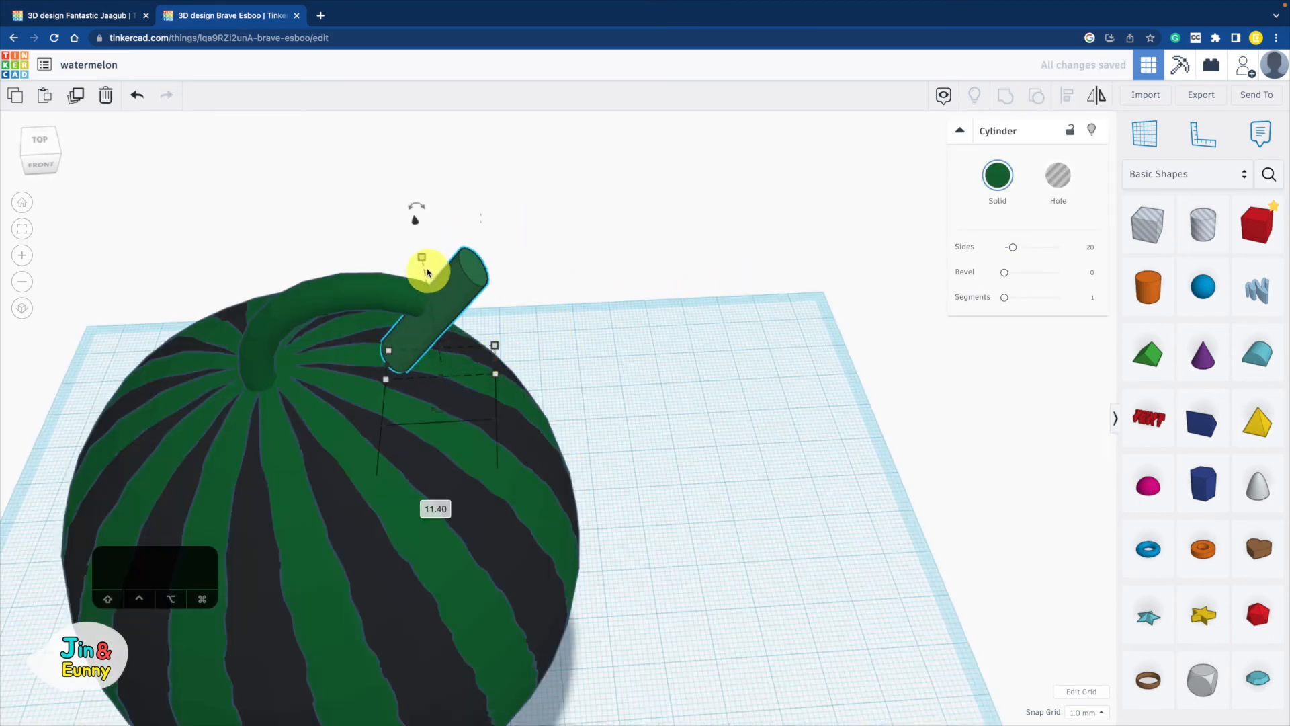
left_click_drag(427, 272, 479, 304)
right_click_drag(639, 393, 639, 316)
scroll(628, 332, "down", 5)
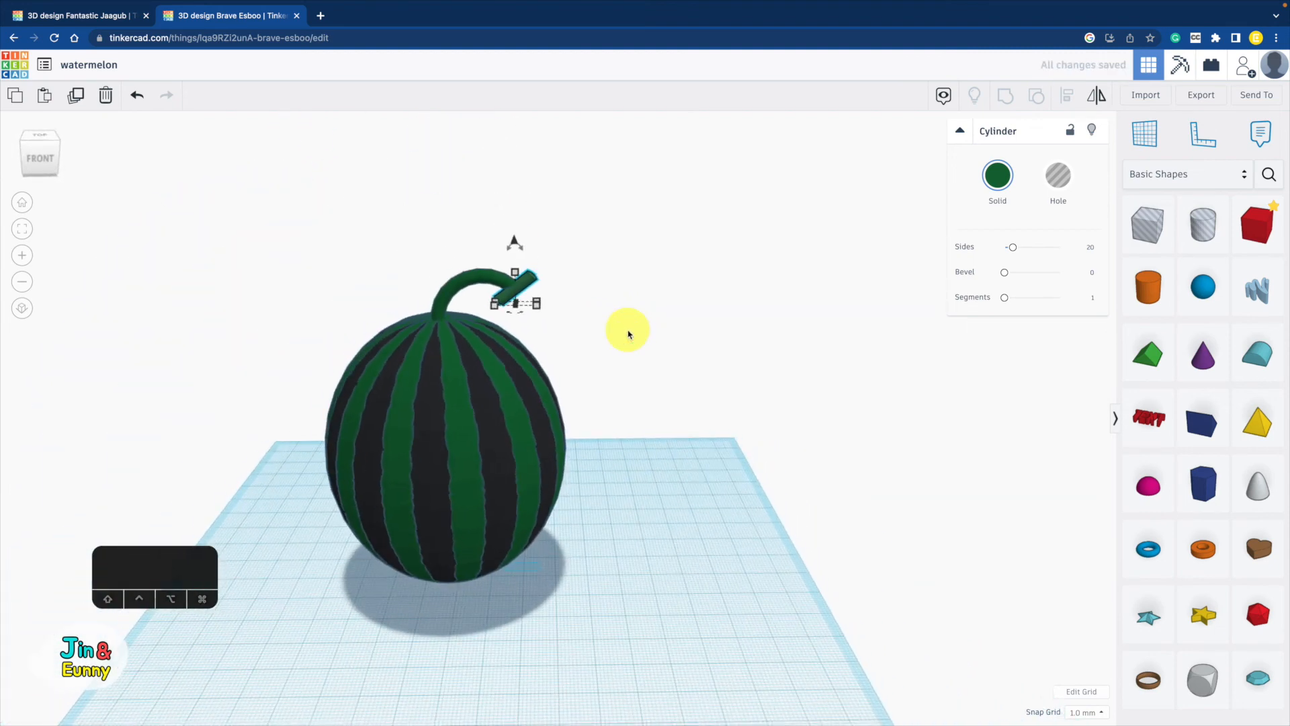
- Select the stem's arc and end cylinder together and scale them down proportionally
left_click(473, 276)
left_click(524, 285, "shift")
right_click_drag(518, 316, 538, 421)
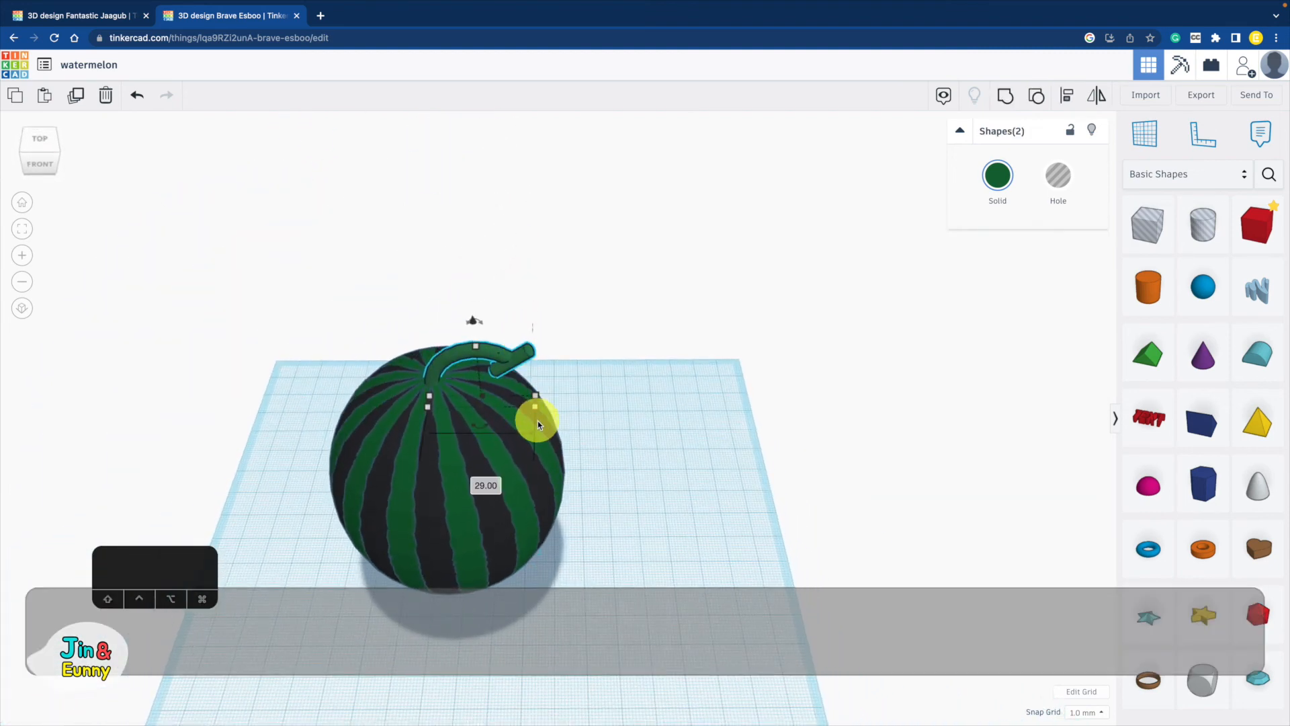
left_click_drag(507, 402, 511, 402, "shift")
- Adjust the stem's height so it sits in the watermelon's top, 75 mm above the workplane
left_click_drag(459, 336, 458, 322)
right_click_drag(622, 432, 518, 313)
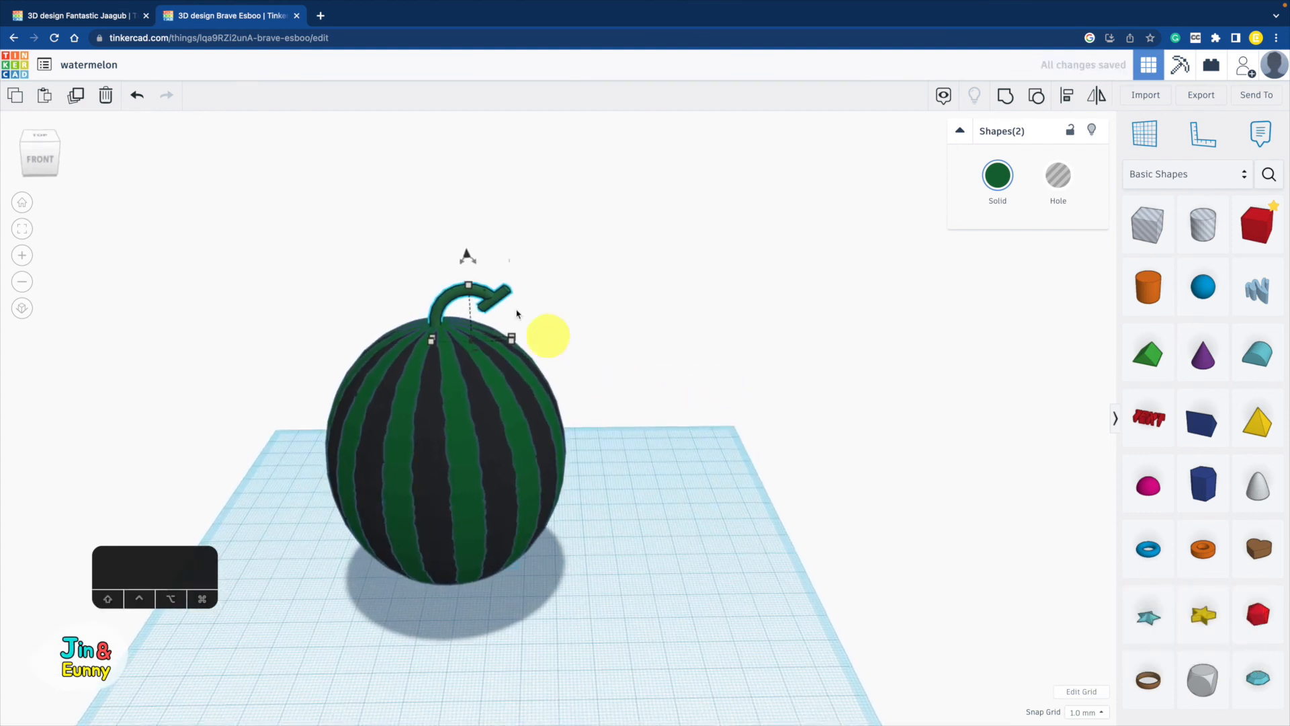
left_click_drag(469, 256, 469, 267)
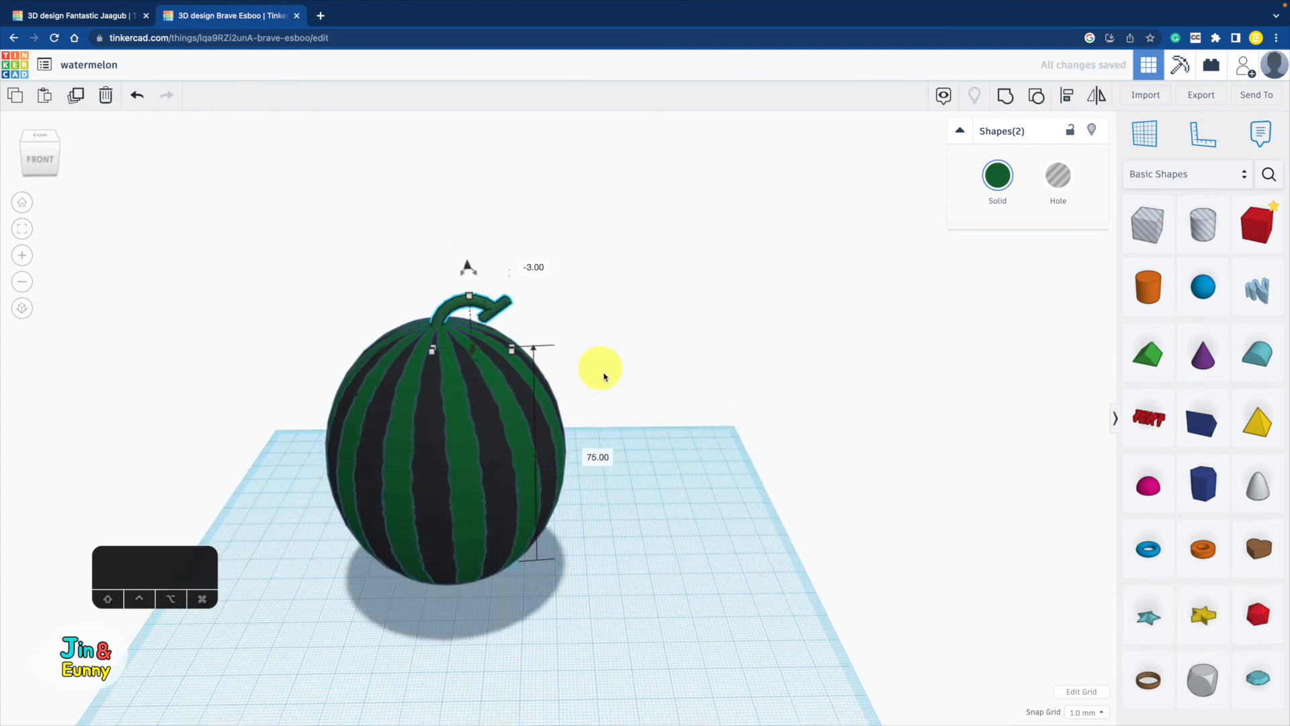
left_click(611, 388)
right_click_drag(646, 391, 714, 298, "shift")
mouse_move(595, 303)
right_mouse_down()
mouse_move(438, 291)
mouse_move(167, 304)
mouse_move(202, 334)
mouse_move(325, 359)
mouse_move(590, 357)
mouse_move(596, 308)
right_mouse_up()
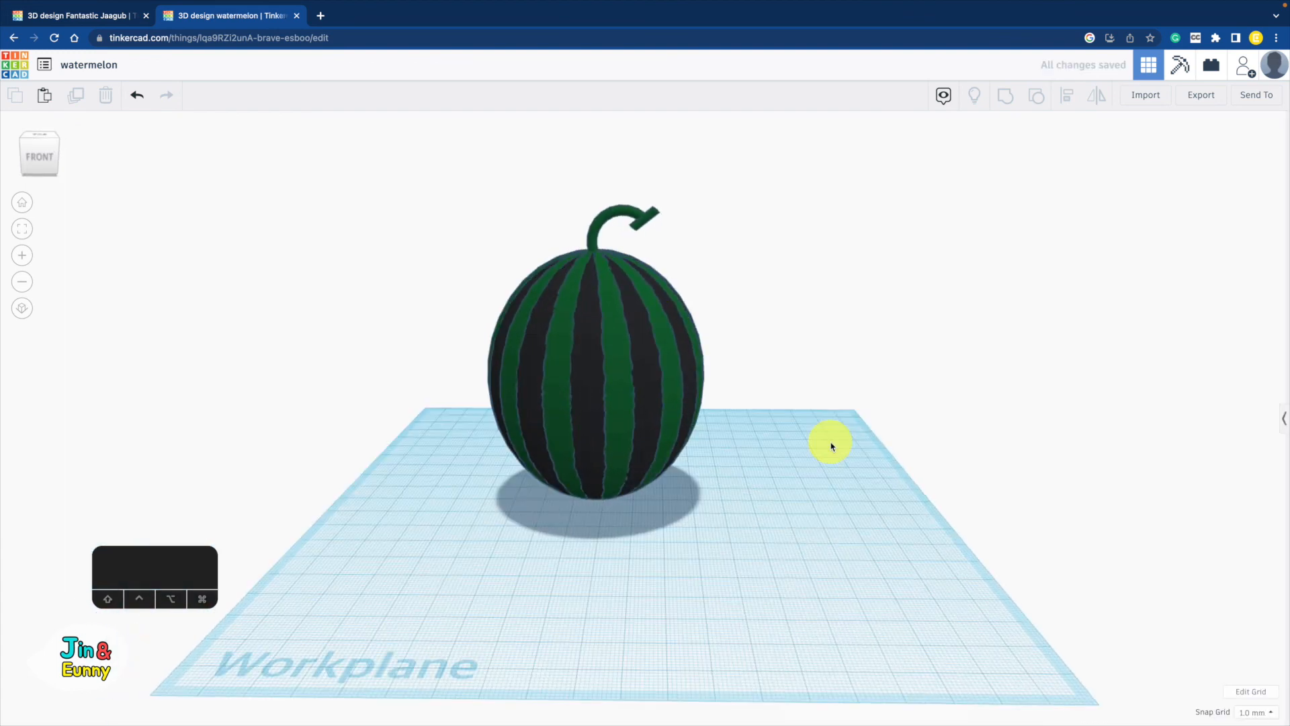